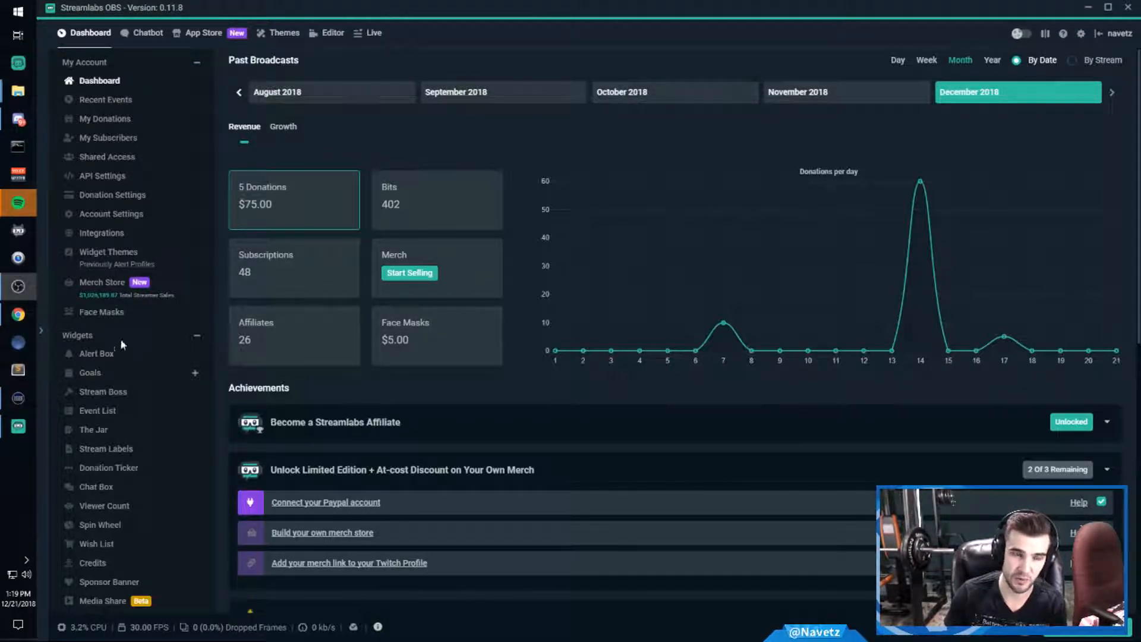
scroll(152, 416, down, 10)
scroll(152, 455, up, 10)
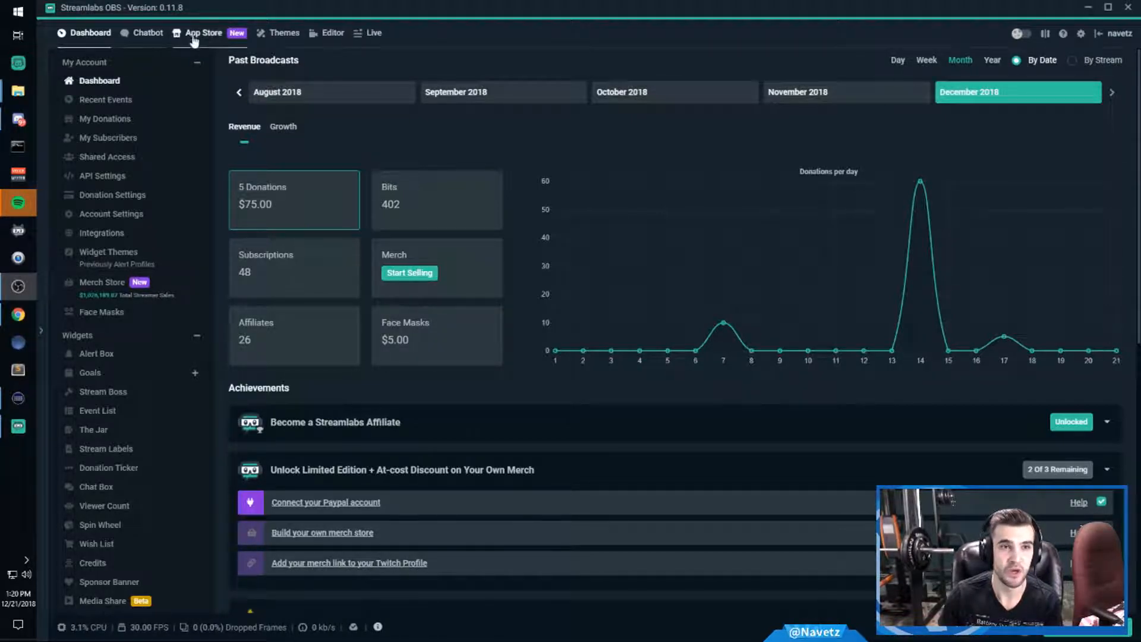
- Open the theme library and browse the available scene themes
click(282, 33)
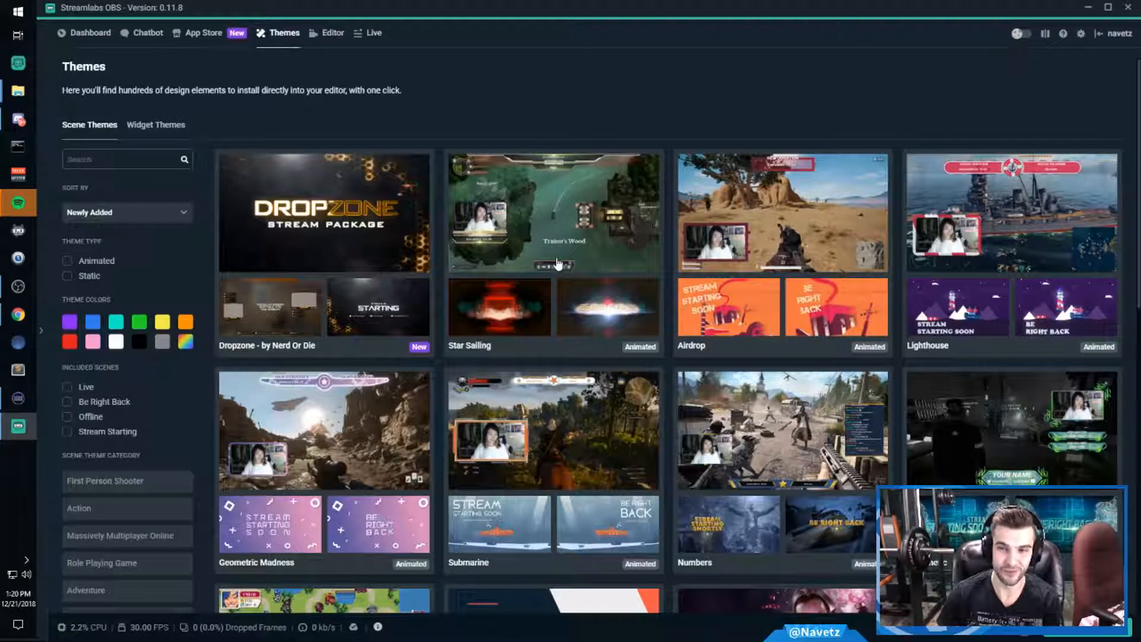
scroll(854, 233, down, 8)
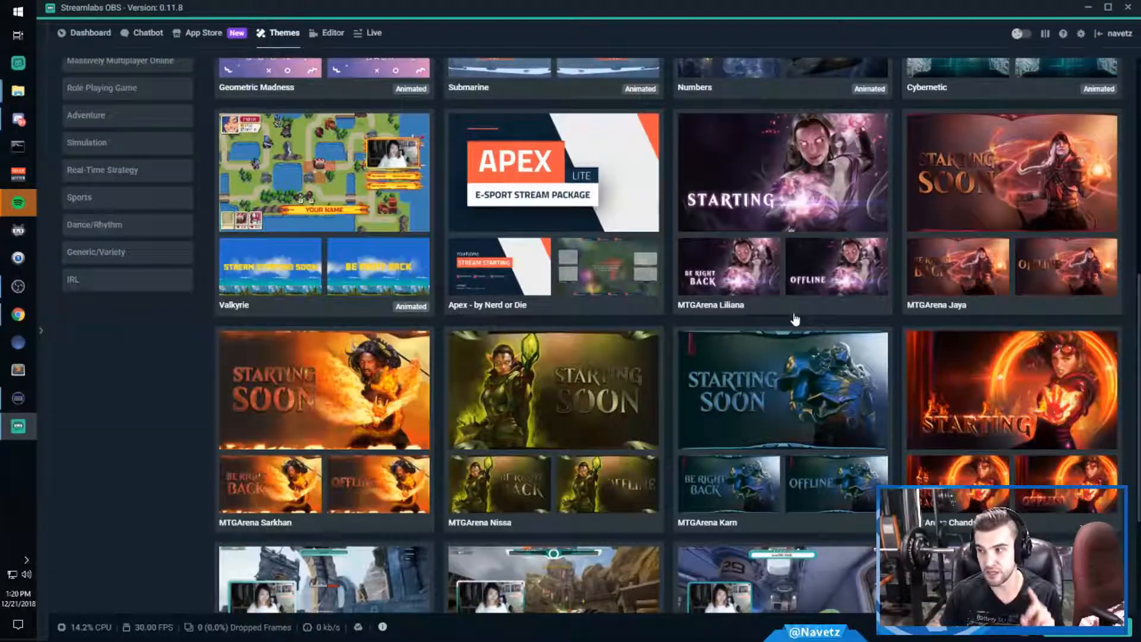
scroll(781, 309, up, 7)
scroll(754, 321, up, 1)
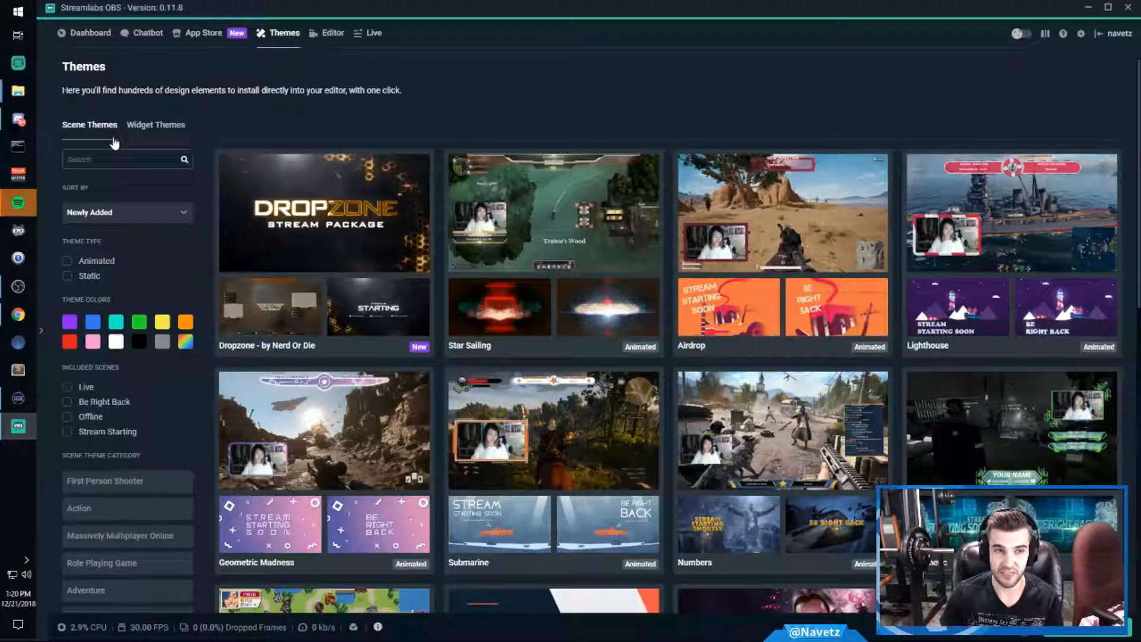
- Switch to the widget themes and preview the goals design of the Minimal RGB+ theme
click(179, 138)
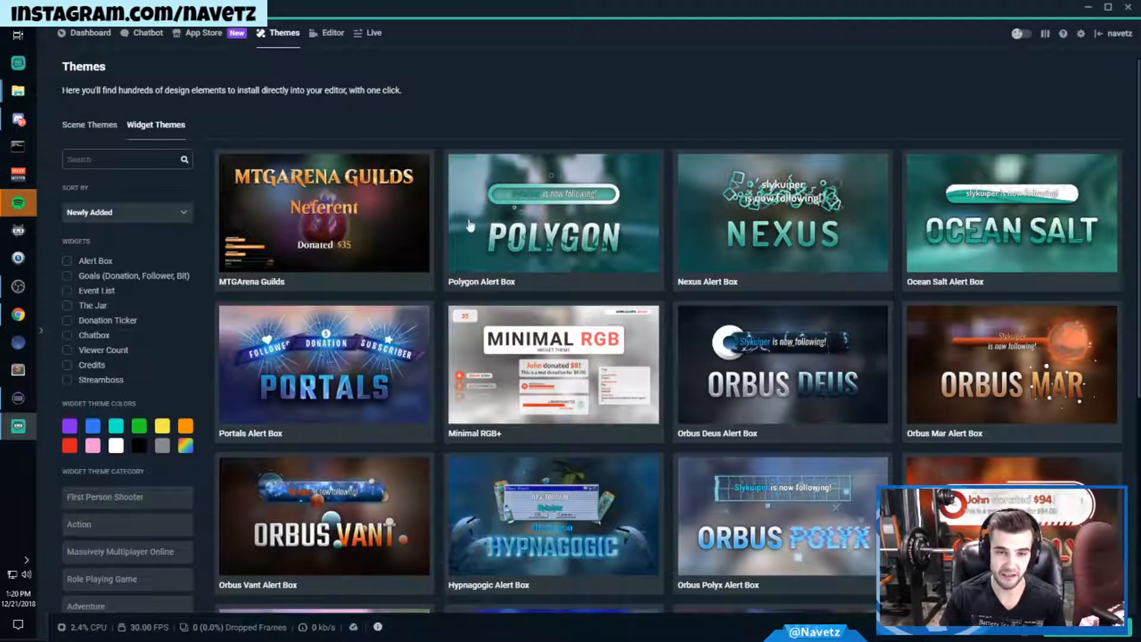
click(526, 337)
scroll(511, 333, down, 1)
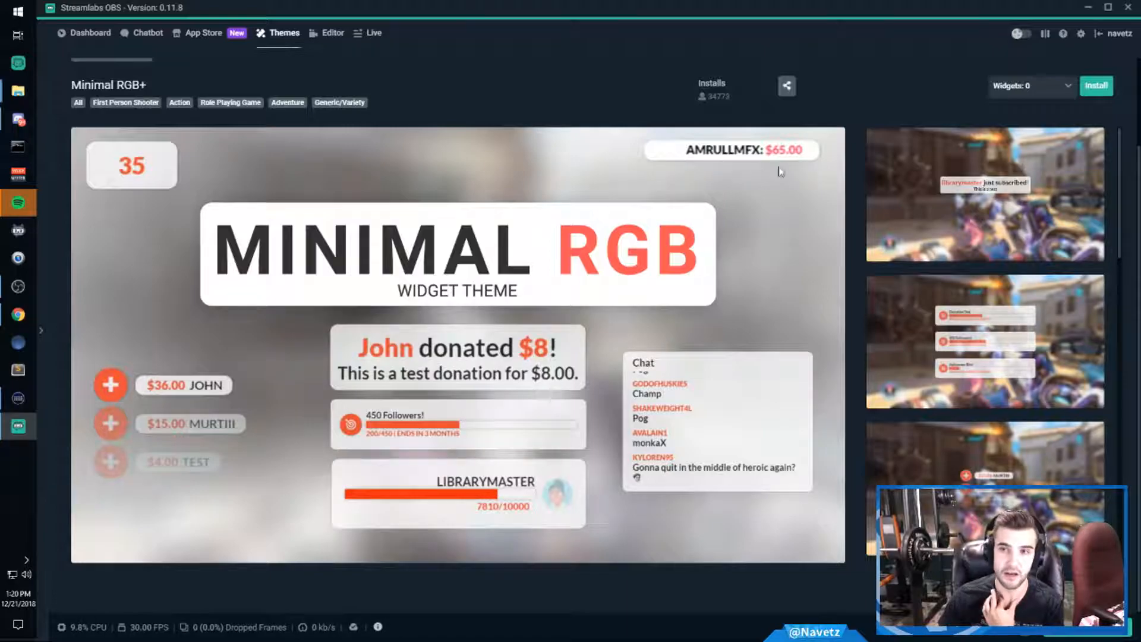
click(1017, 320)
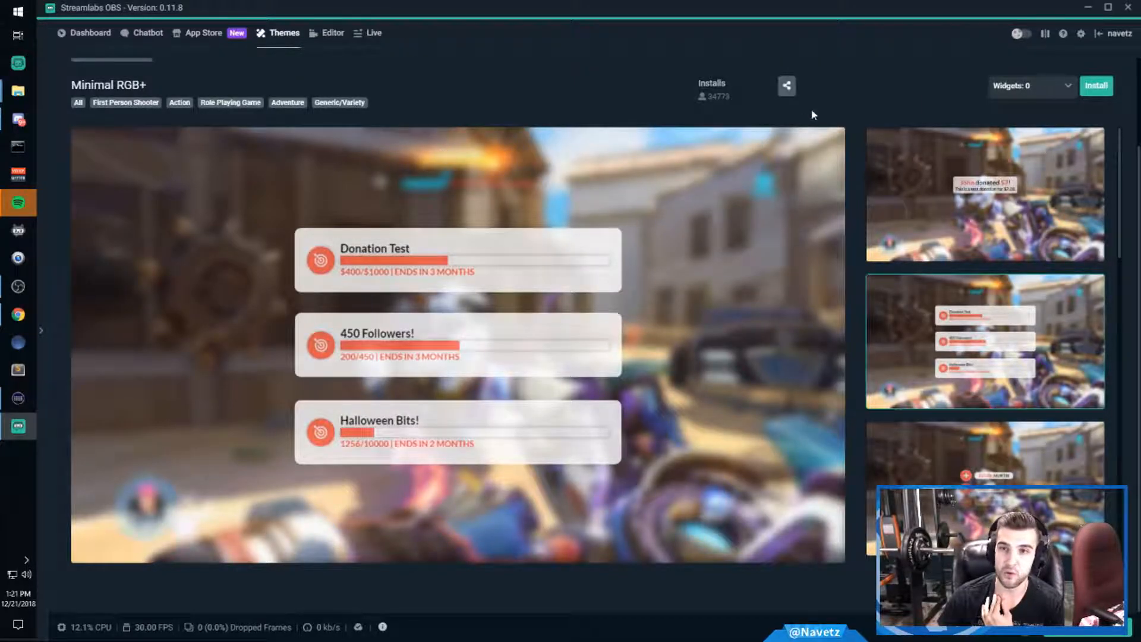
scroll(108, 68, up, 2)
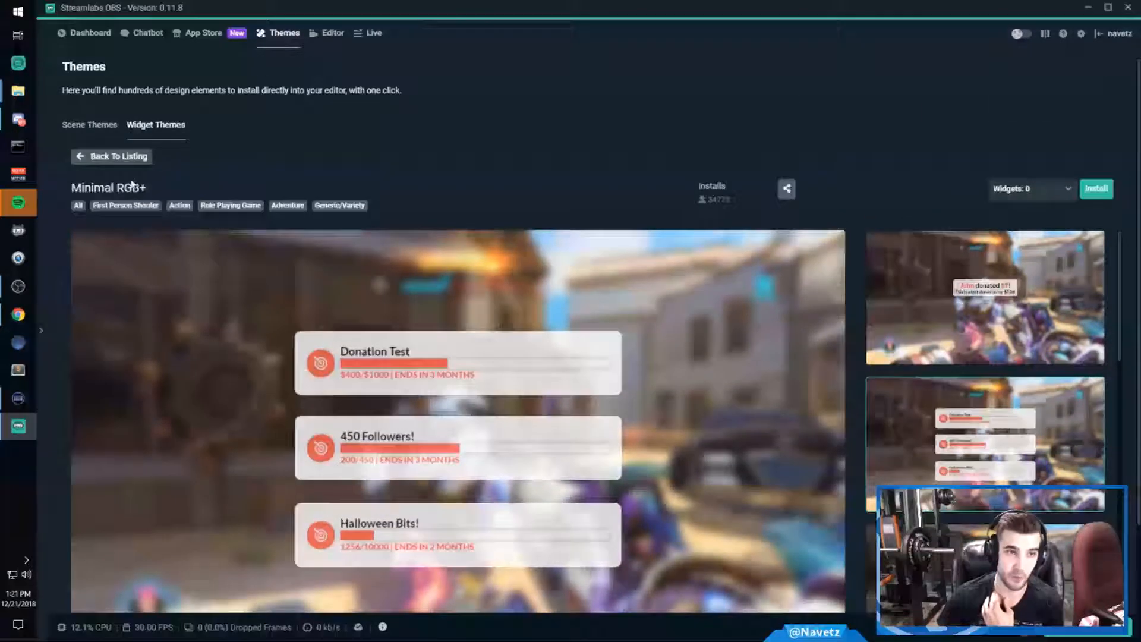
- Leave the Minimal RGB+ preview and go back to browsing the scene themes
click(112, 155)
click(98, 130)
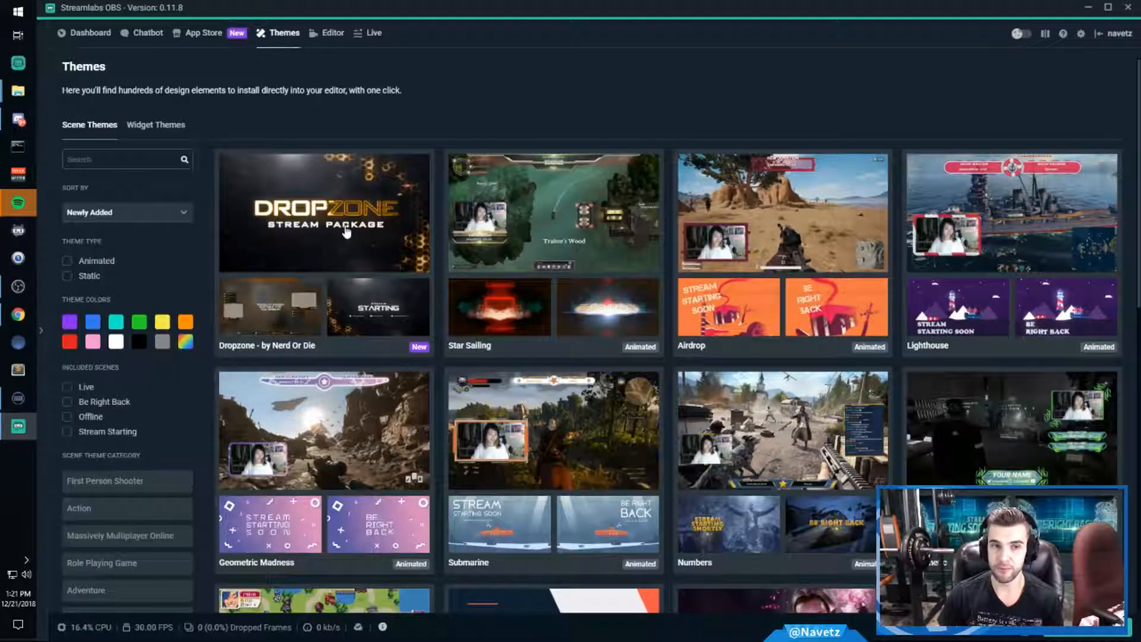
scroll(357, 249, down, 3)
scroll(180, 184, up, 3)
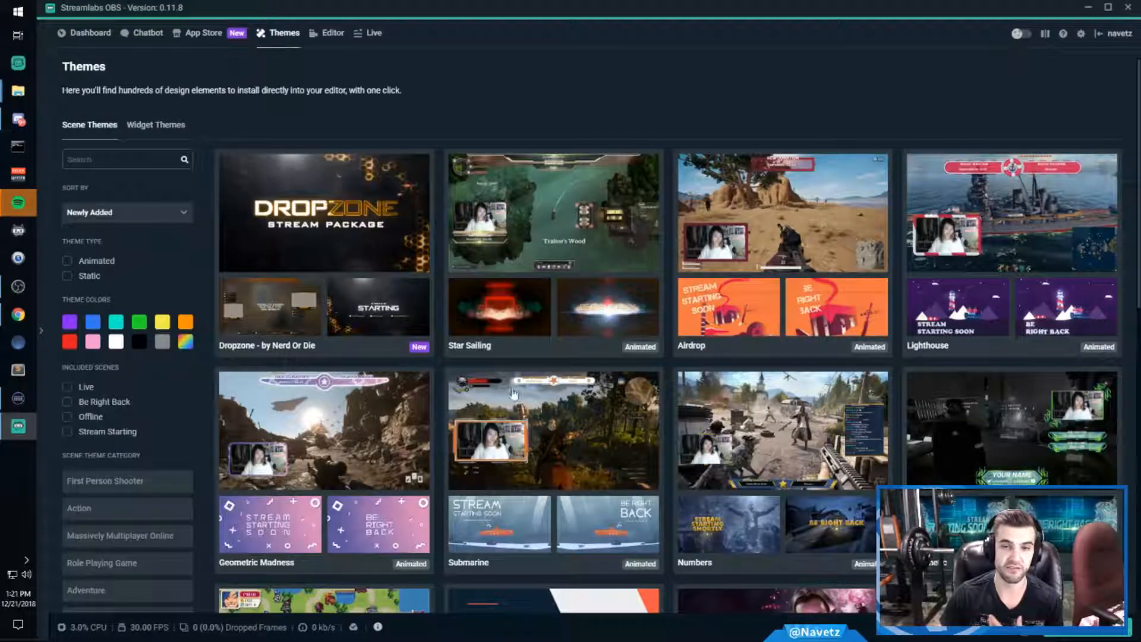
scroll(548, 475, down, 1)
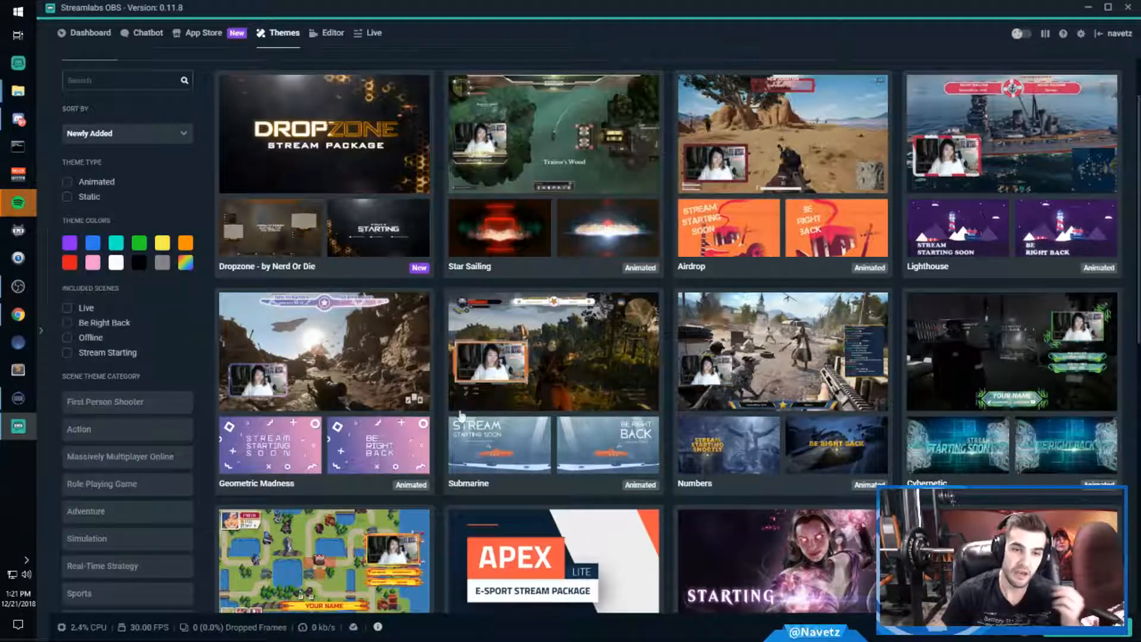
- Open the Geometric Madness scene theme and preview its Stream Starting Soon screen
click(410, 404)
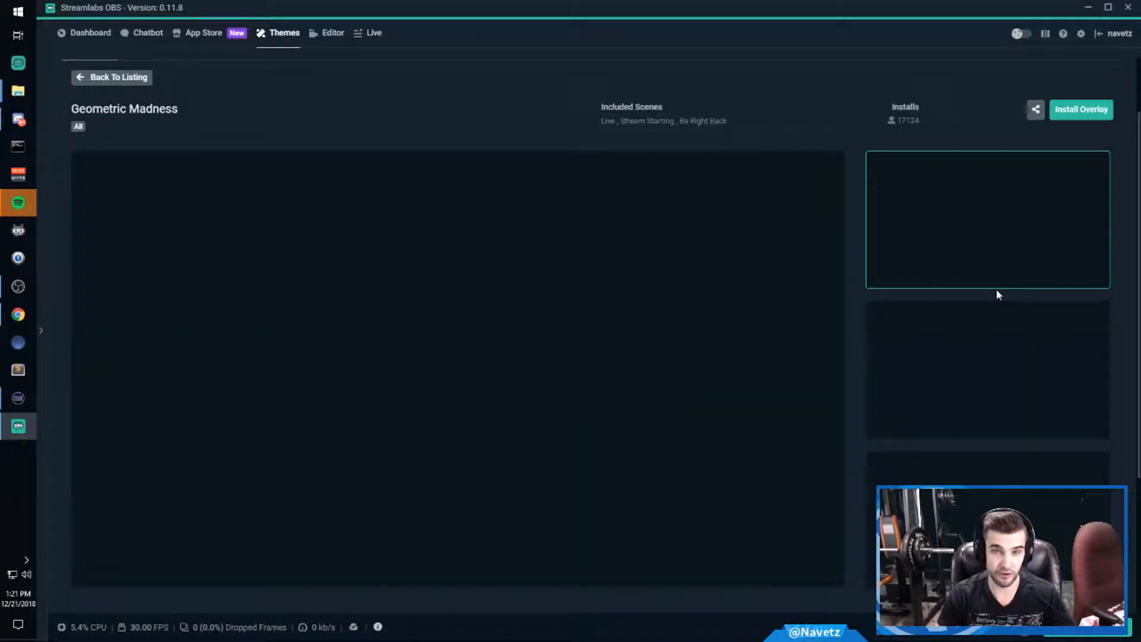
scroll(1002, 331, down, 1)
scroll(1002, 334, down, 2)
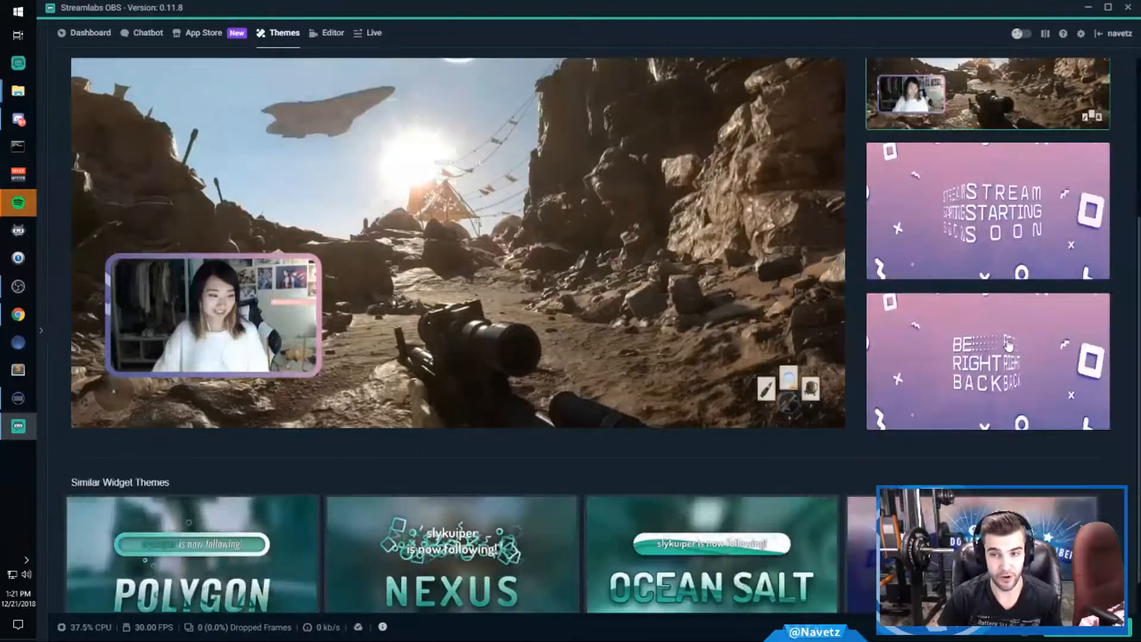
click(1001, 241)
scroll(960, 390, up, 3)
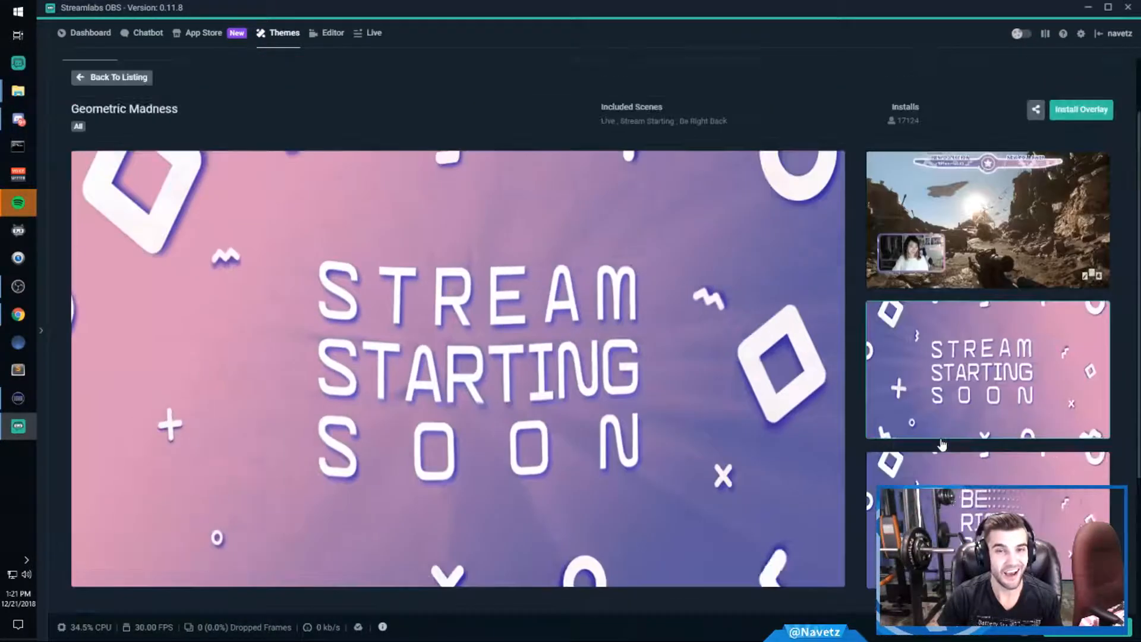
- Return to the scene theme listing, open the Ocean Salt theme and install its overlay
click(111, 78)
scroll(446, 381, down, 10)
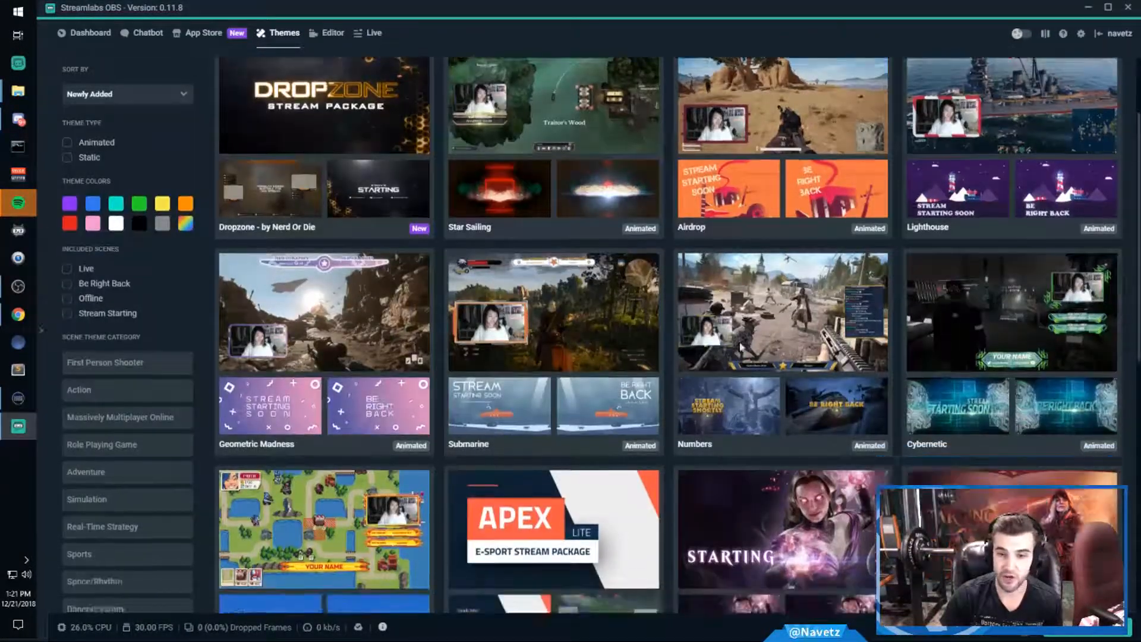
scroll(802, 298, down, 1)
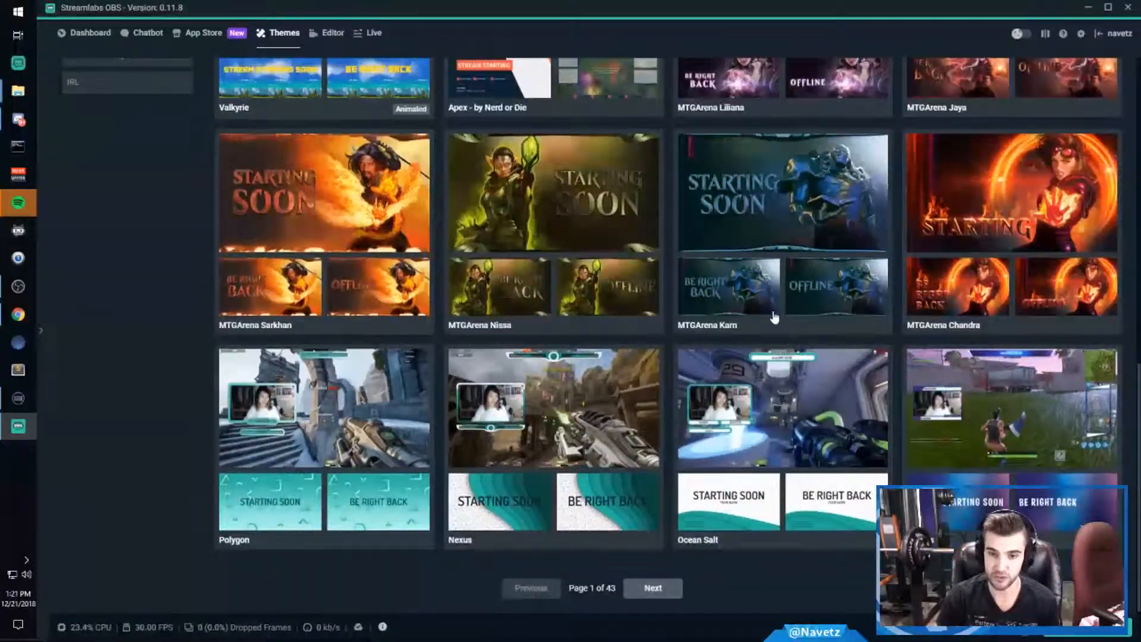
click(826, 433)
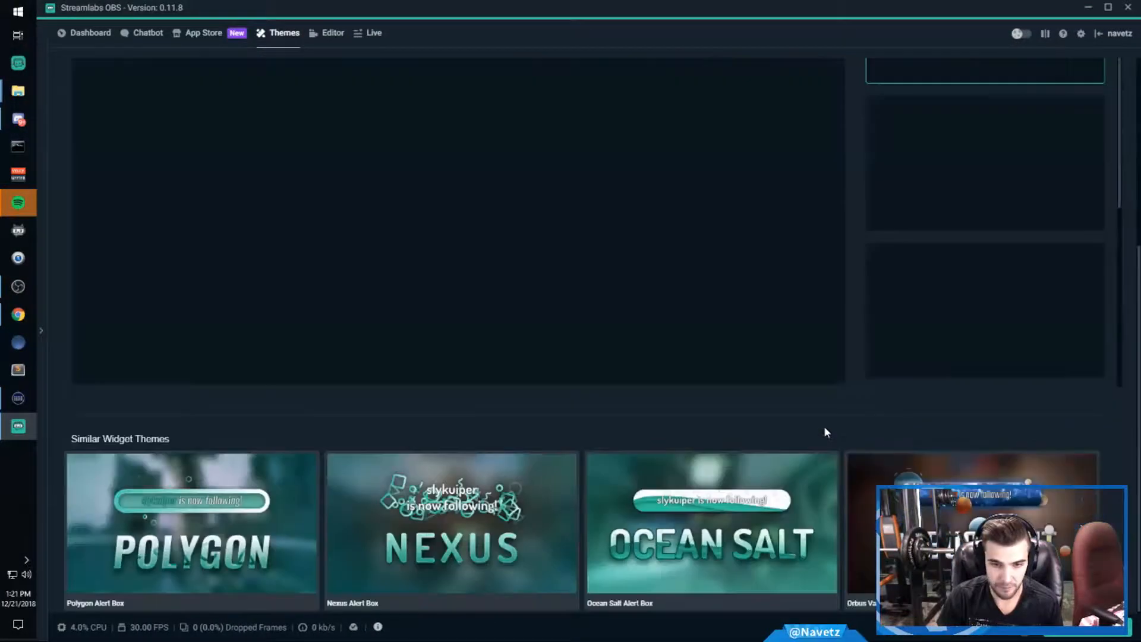
scroll(743, 369, up, 2)
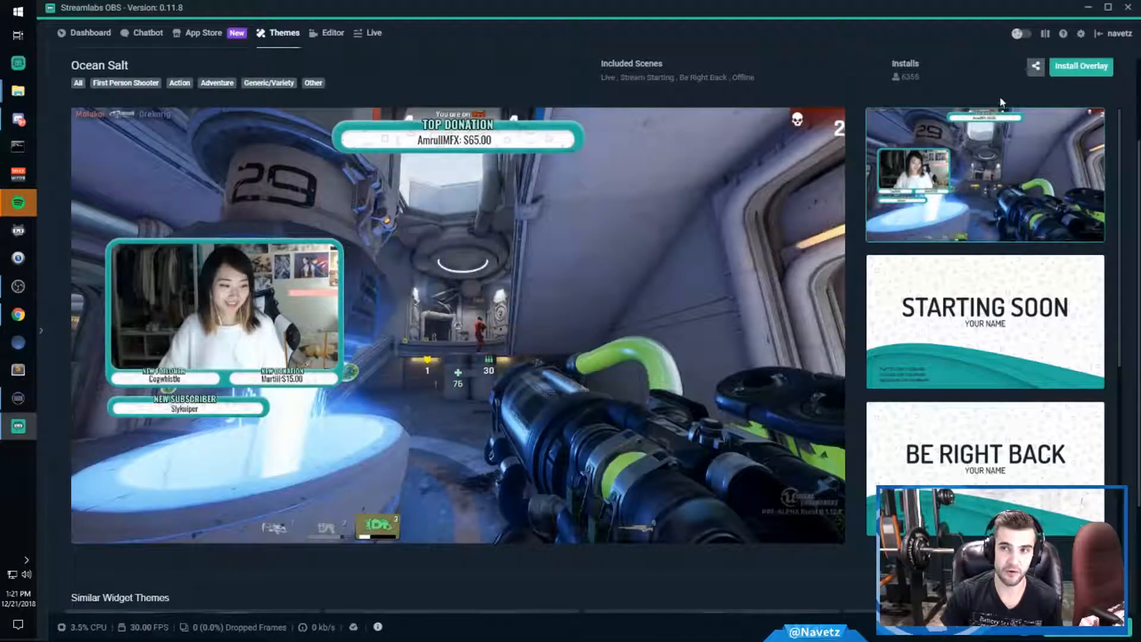
scroll(881, 283, up, 2)
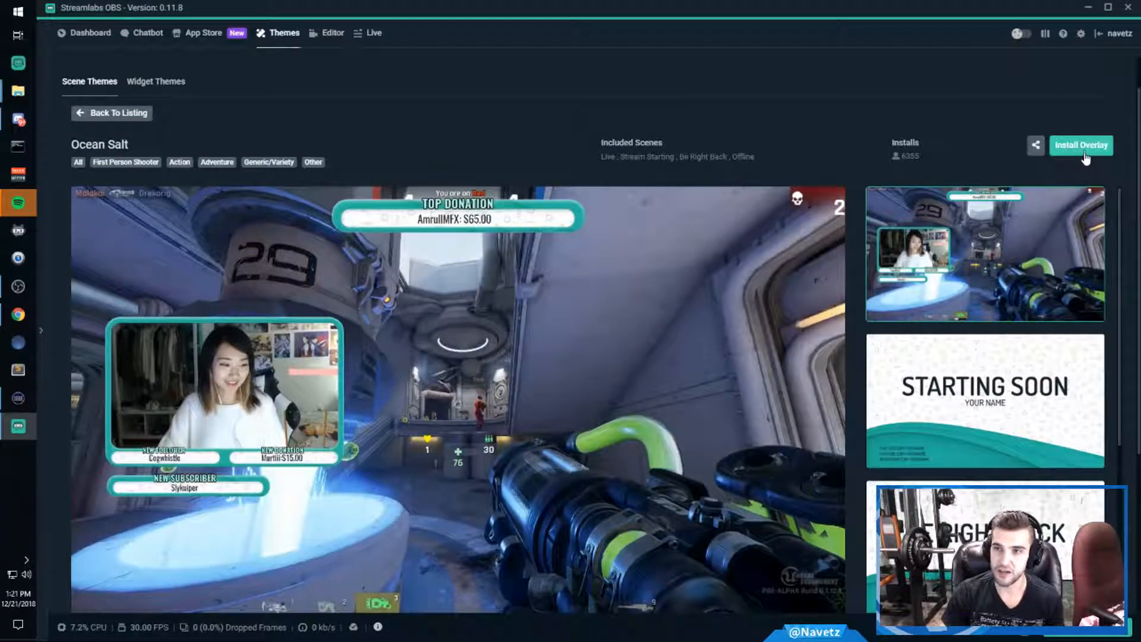
click(1083, 151)
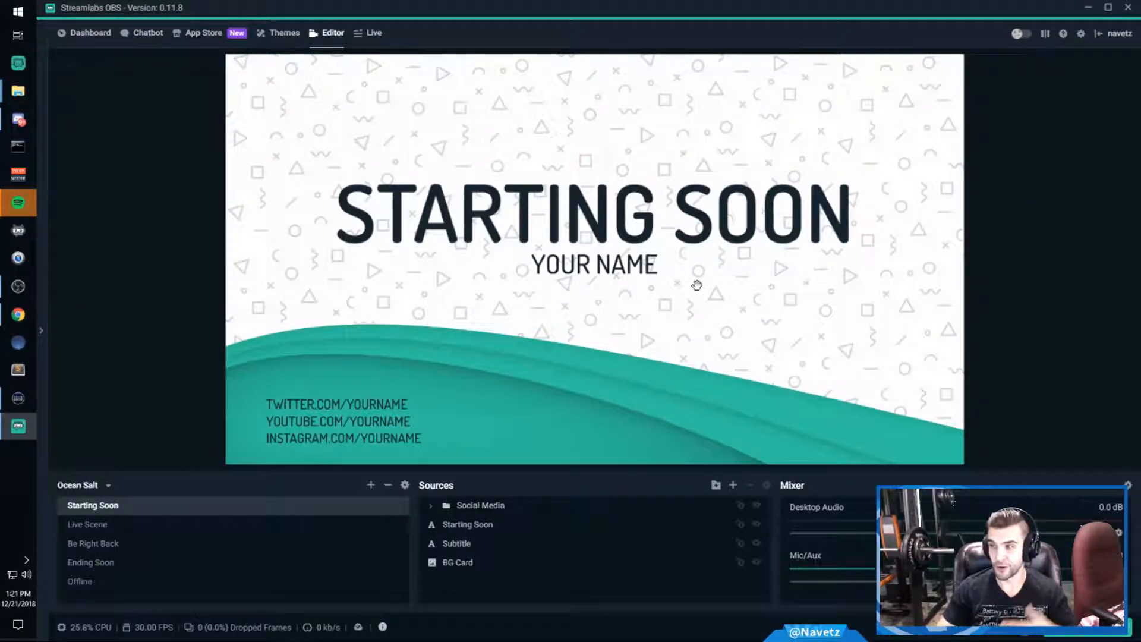
click(18, 287)
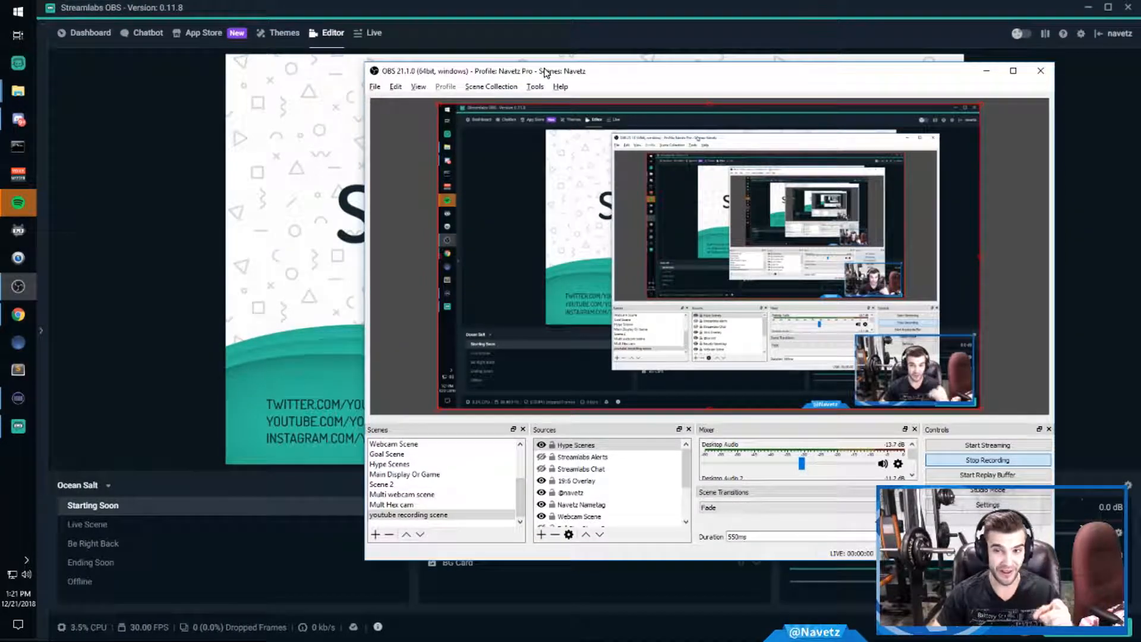
drag(545, 73, 540, 62)
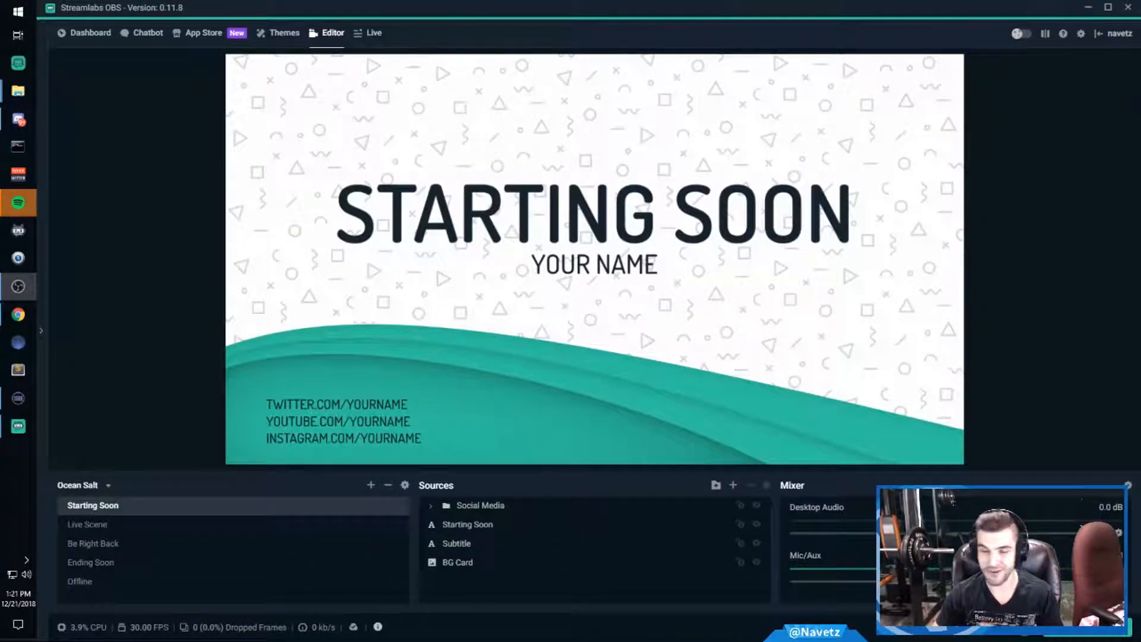
- Look through the Ocean Salt scenes Live Scene, Be Right Back, Ending Soon and Offline
click(145, 526)
click(135, 544)
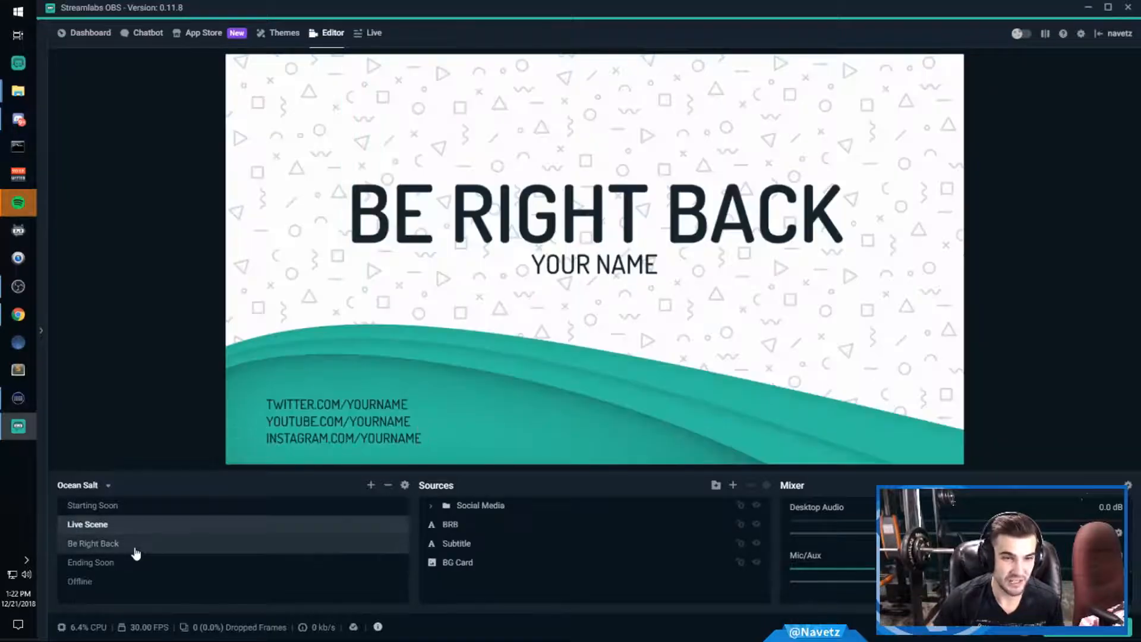
click(182, 527)
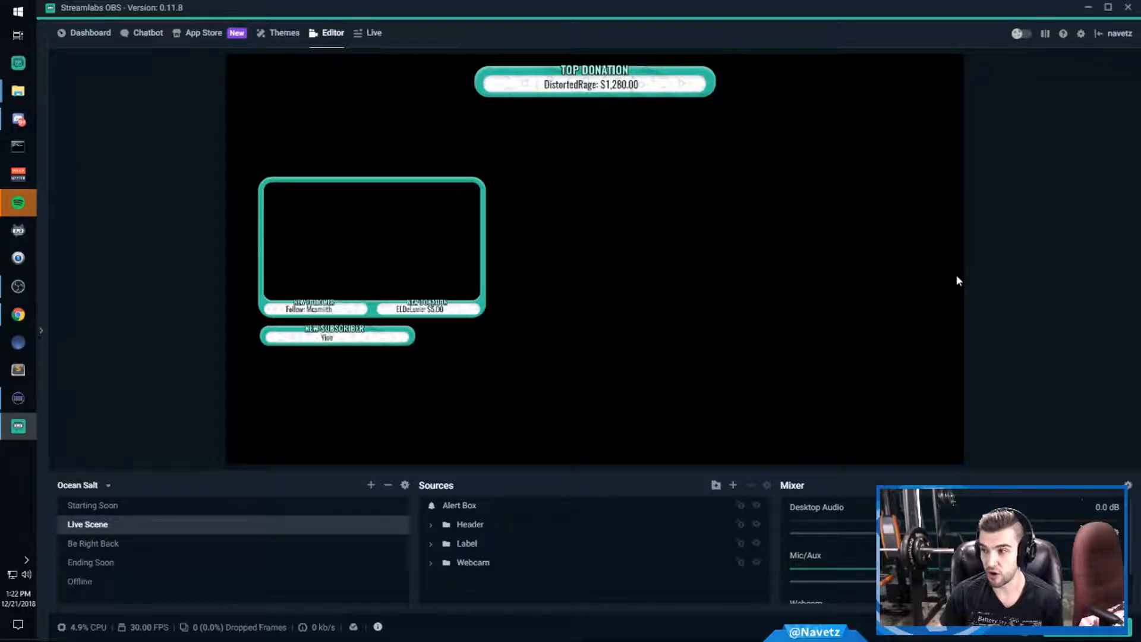
click(158, 546)
click(151, 563)
click(159, 579)
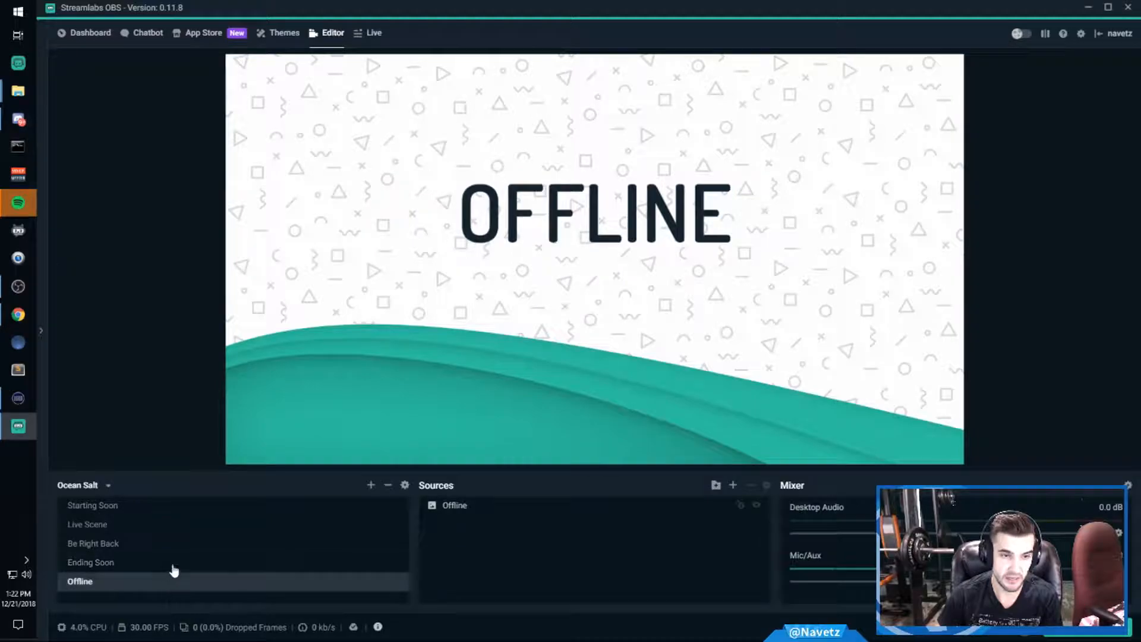
- In the Starting Soon scene, expand the Social Media folder and set the Instagram source's text to INSTAGRAM.COM/navetz
click(176, 510)
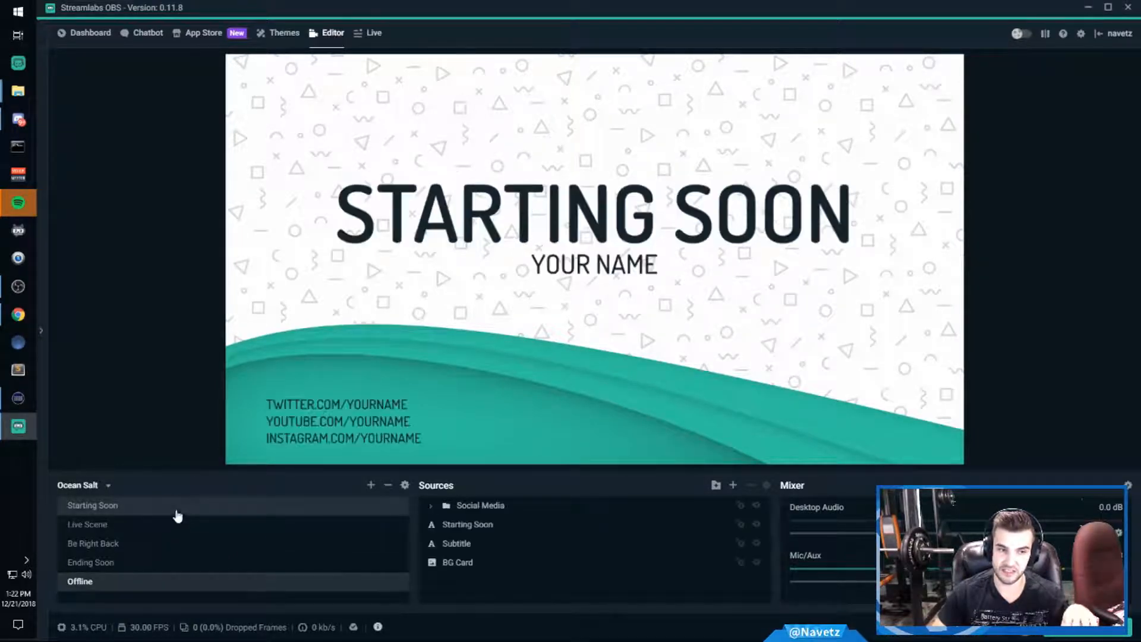
click(431, 507)
double_click(475, 526)
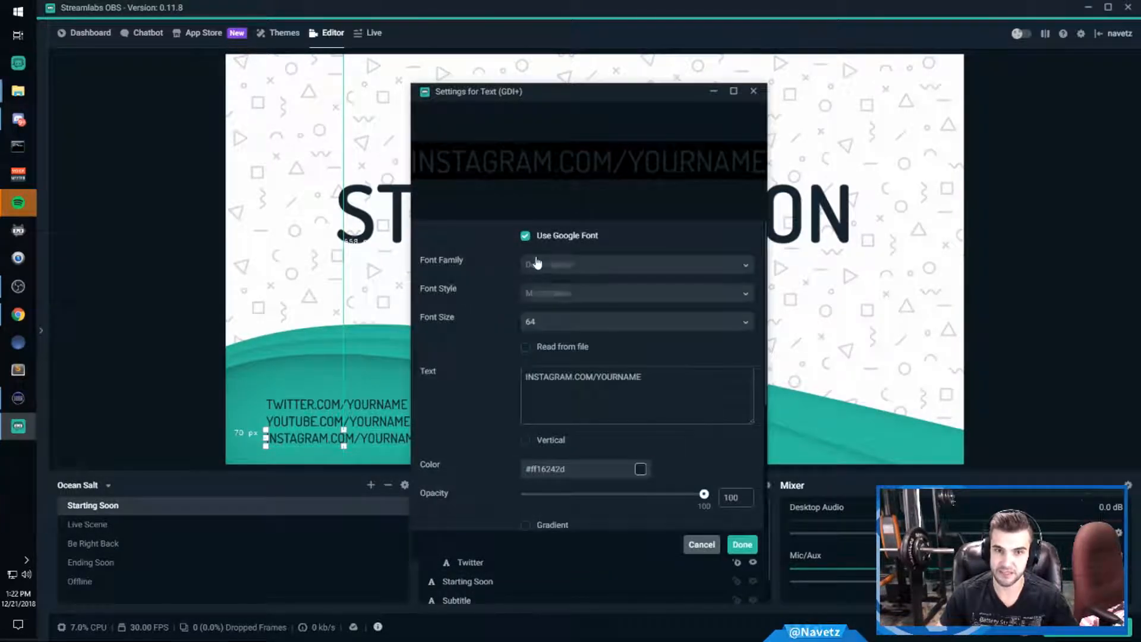
key(ctrl+BackSpace)
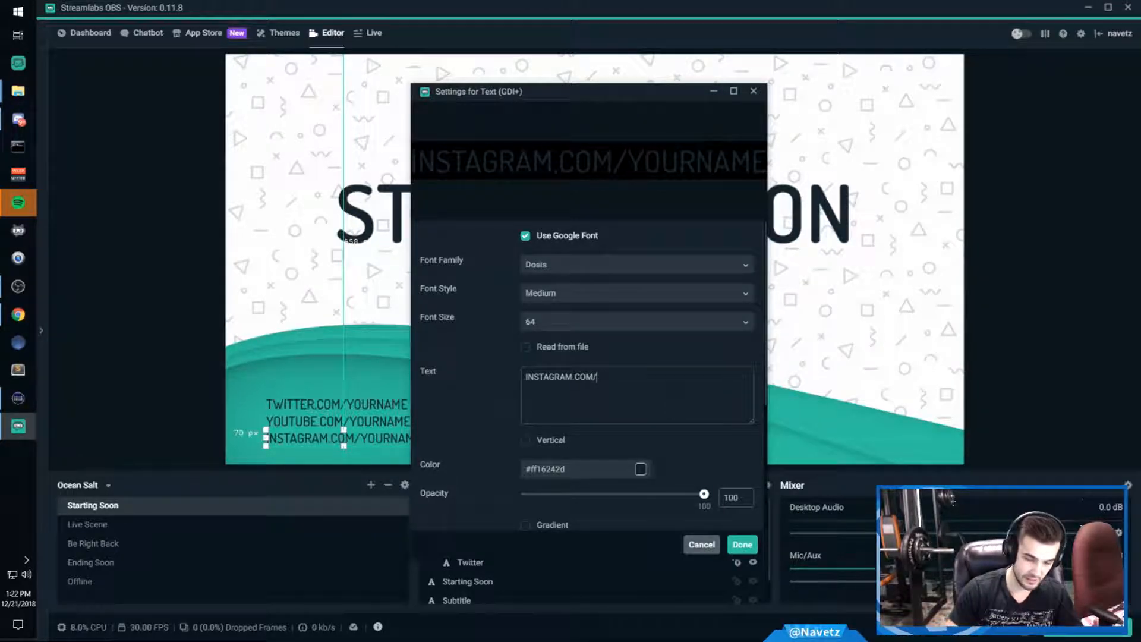
text(navetz)
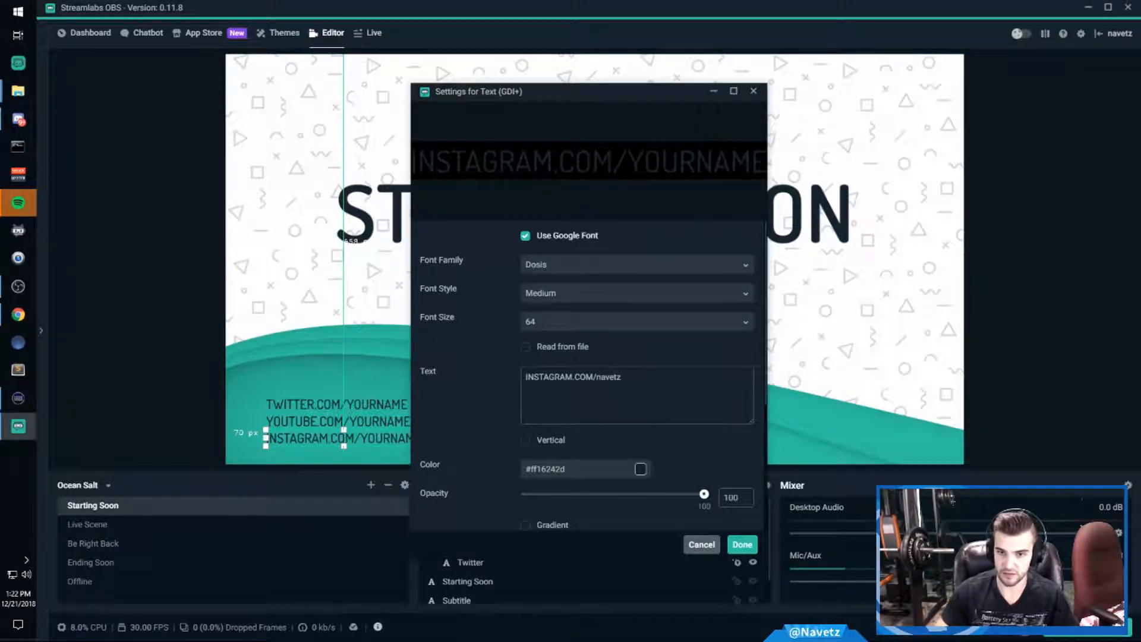
click(742, 544)
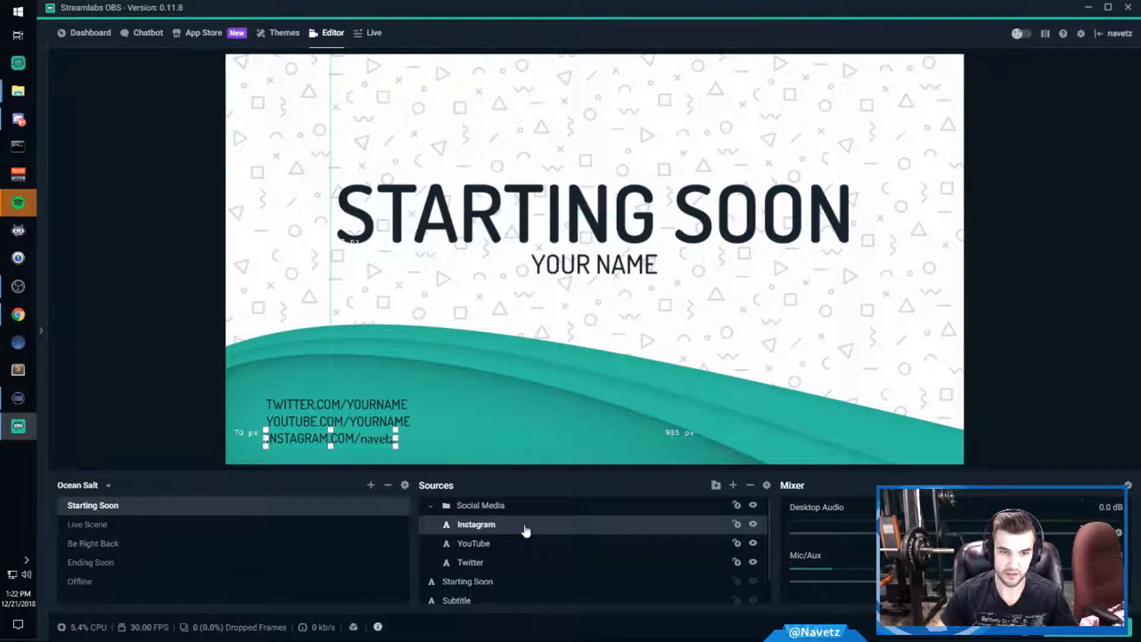
- Set the text of the YouTube source in the Social Media folder to YOUTUBE.COM/navetz
double_click(469, 542)
key(BackSpace)
key(BackSpace)
key(BackSpace)
key(BackSpace)
key(BackSpace)
key(BackSpace)
key(BackSpace)
key(BackSpace)
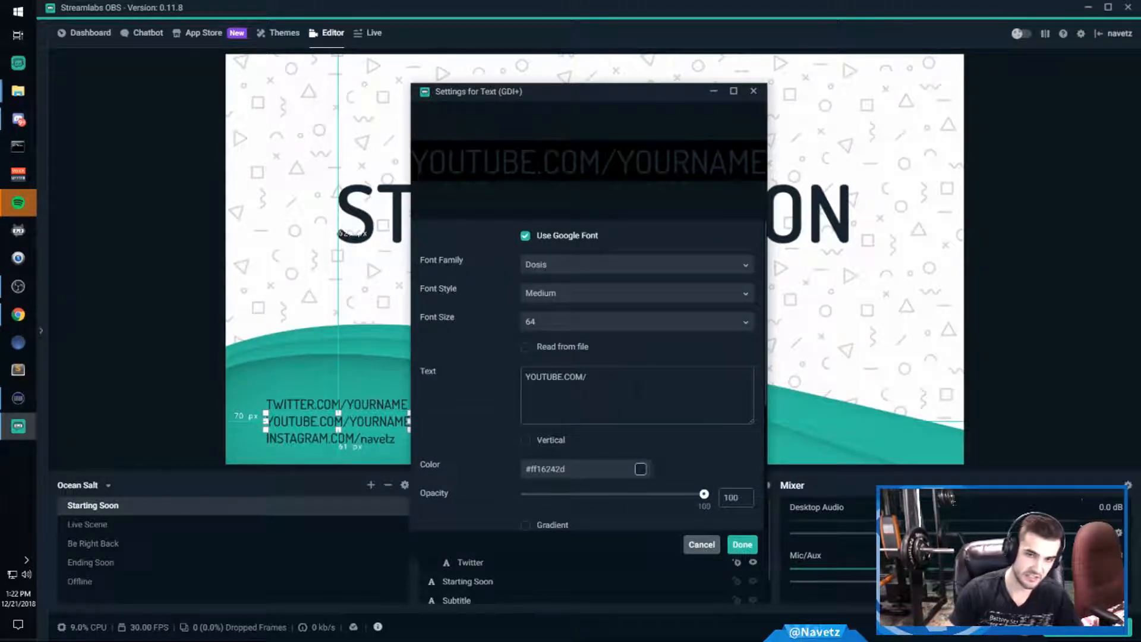
click(743, 544)
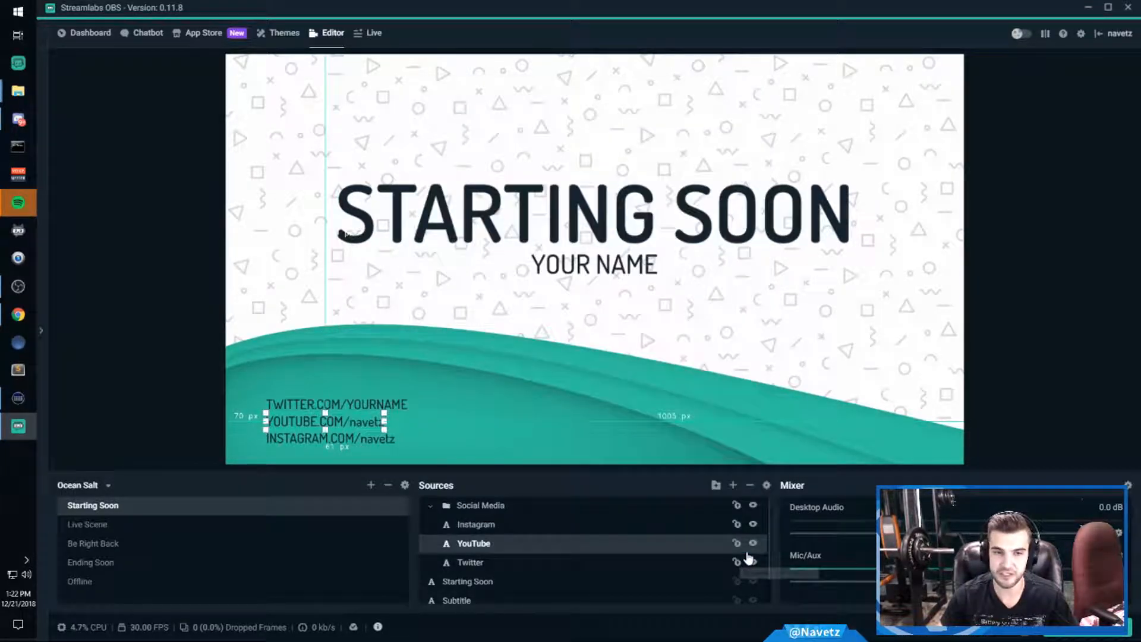
- Set the text of the Twitter source in the Social Media folder to TWITTER.COM/navetz
double_click(493, 562)
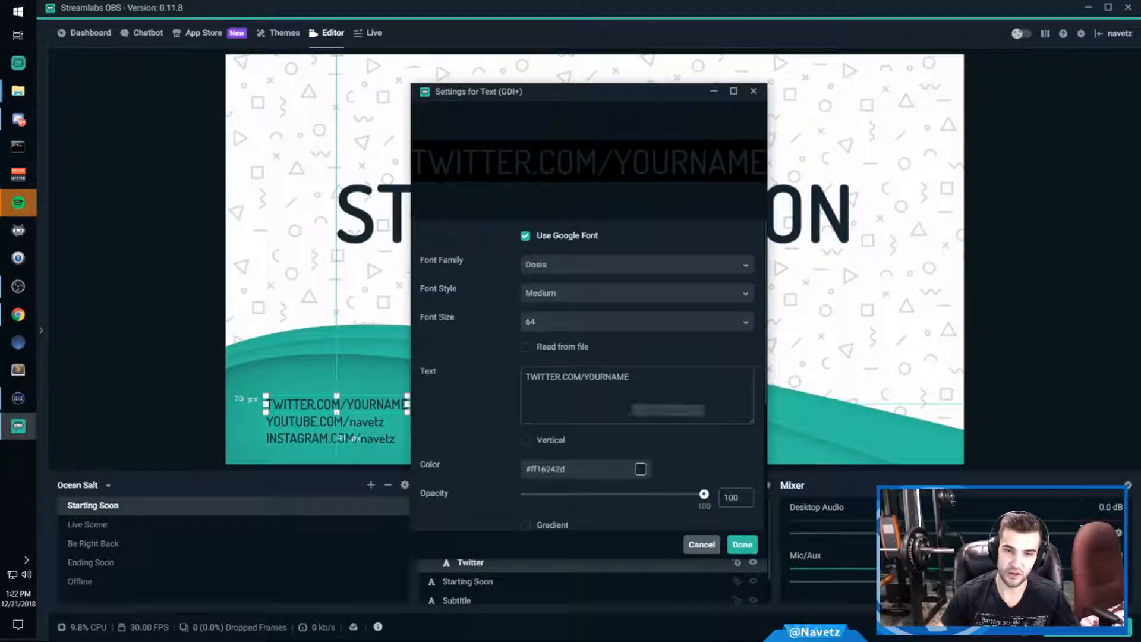
key(BackSpace)
key(BackSpace)
key(BackSpace)
key(BackSpace)
key(BackSpace)
key(BackSpace)
key(BackSpace)
key(BackSpace)
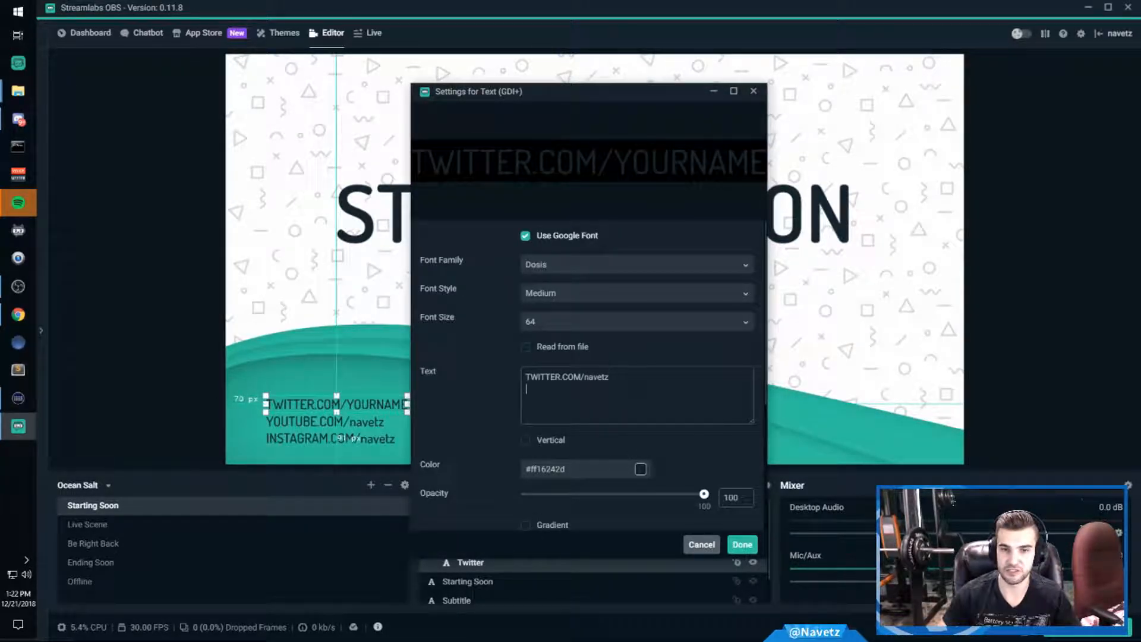
click(743, 545)
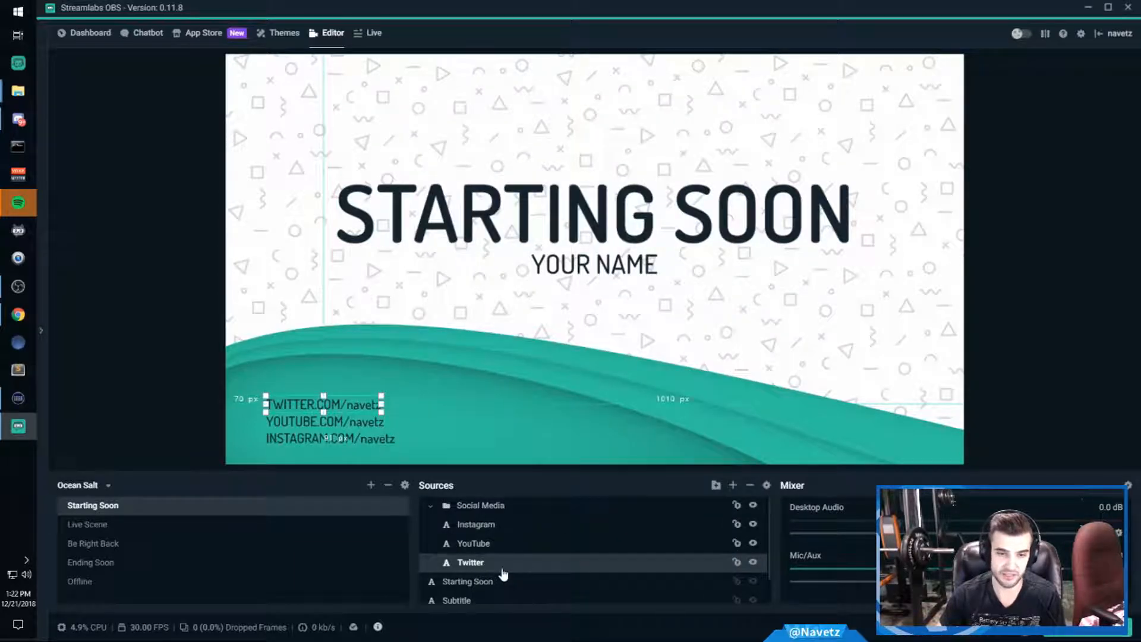
- Set the text of the Starting Soon scene's Subtitle source to Navetz
scroll(457, 559, down, 1)
click(455, 555)
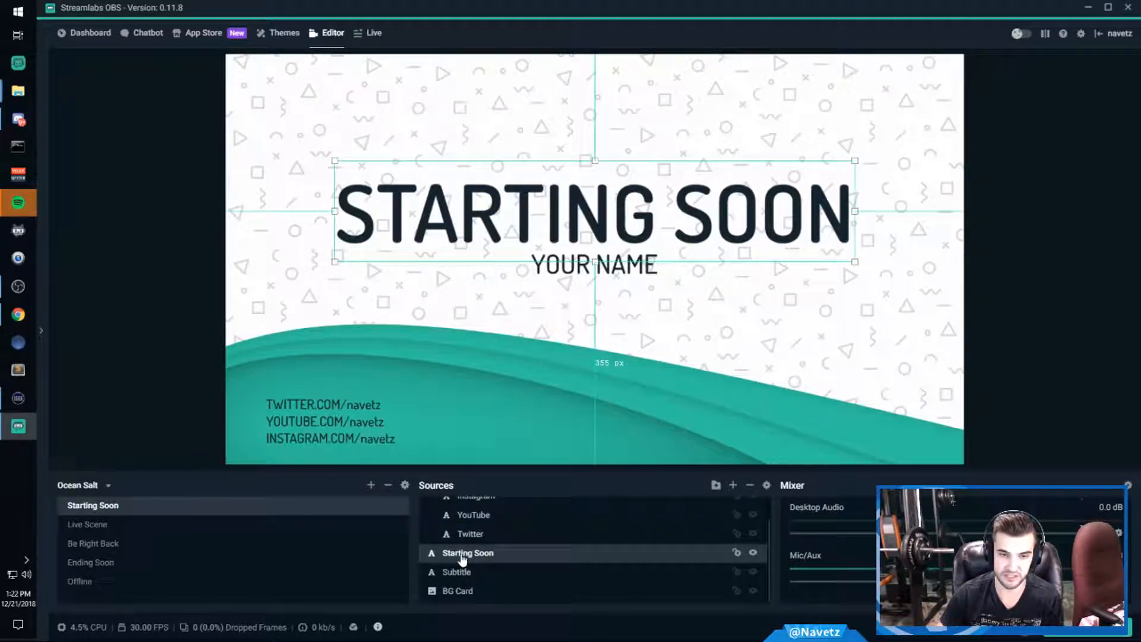
click(468, 573)
double_click(467, 573)
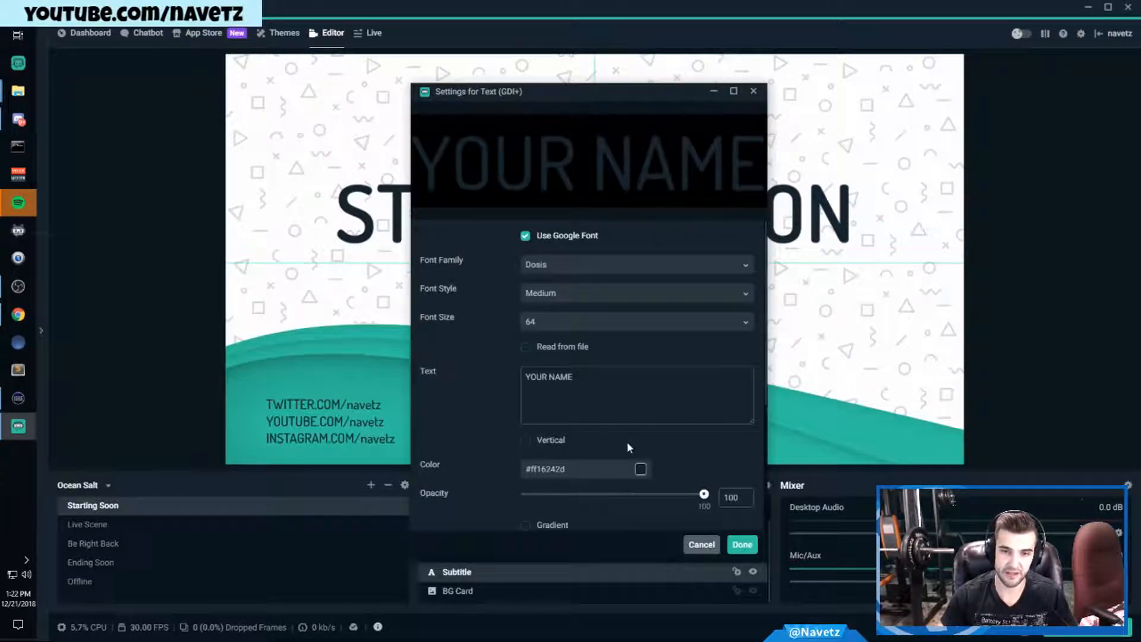
drag(594, 378, 472, 375)
text(Navetz)
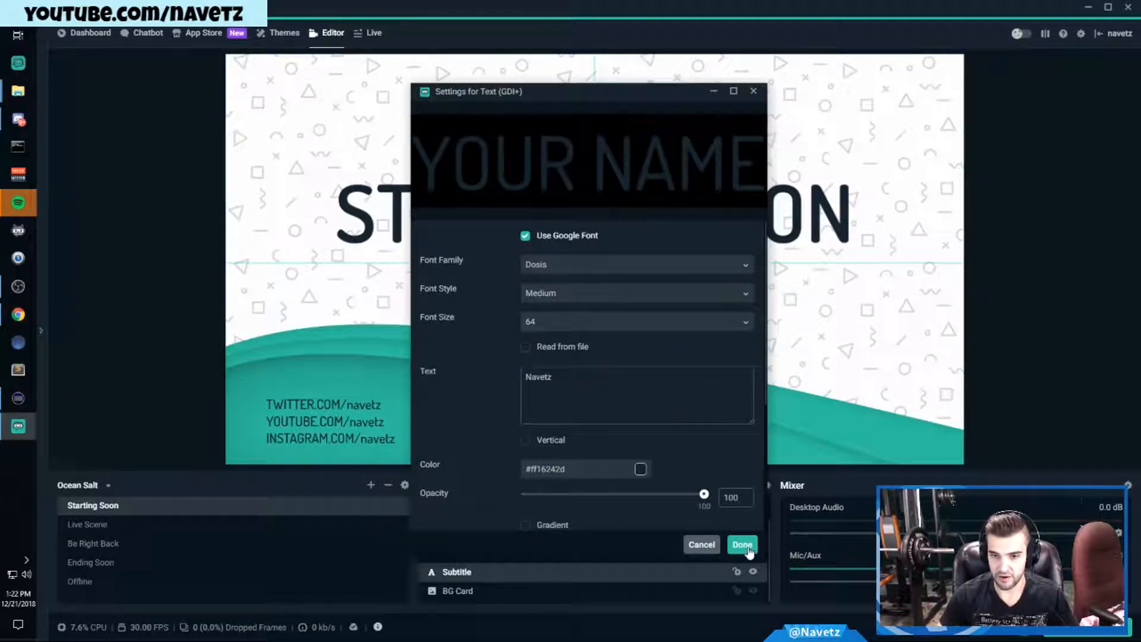
click(746, 546)
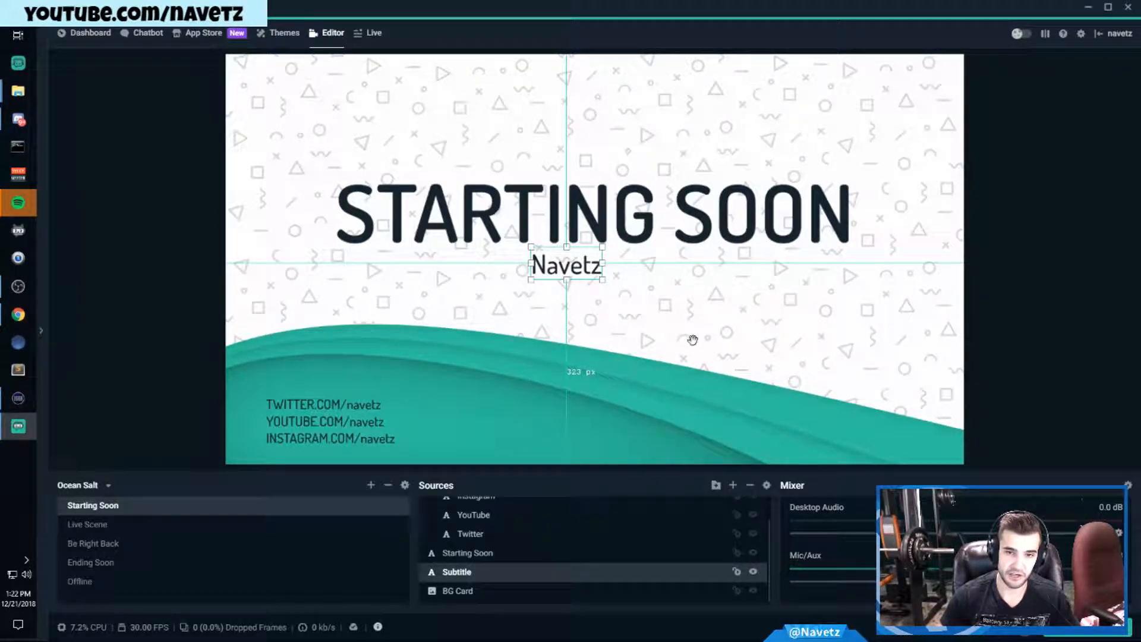
click(720, 326)
- Look through the Starting Soon, Be Right Back, Ending Soon and Offline scenes again, finishing on Live Scene
click(160, 531)
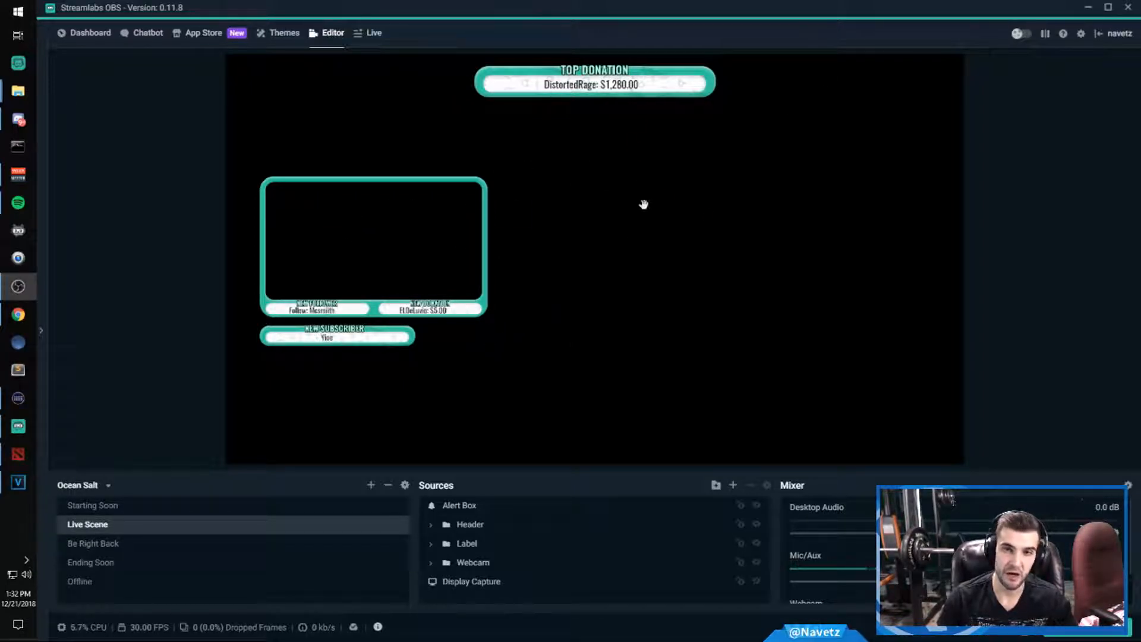
click(173, 508)
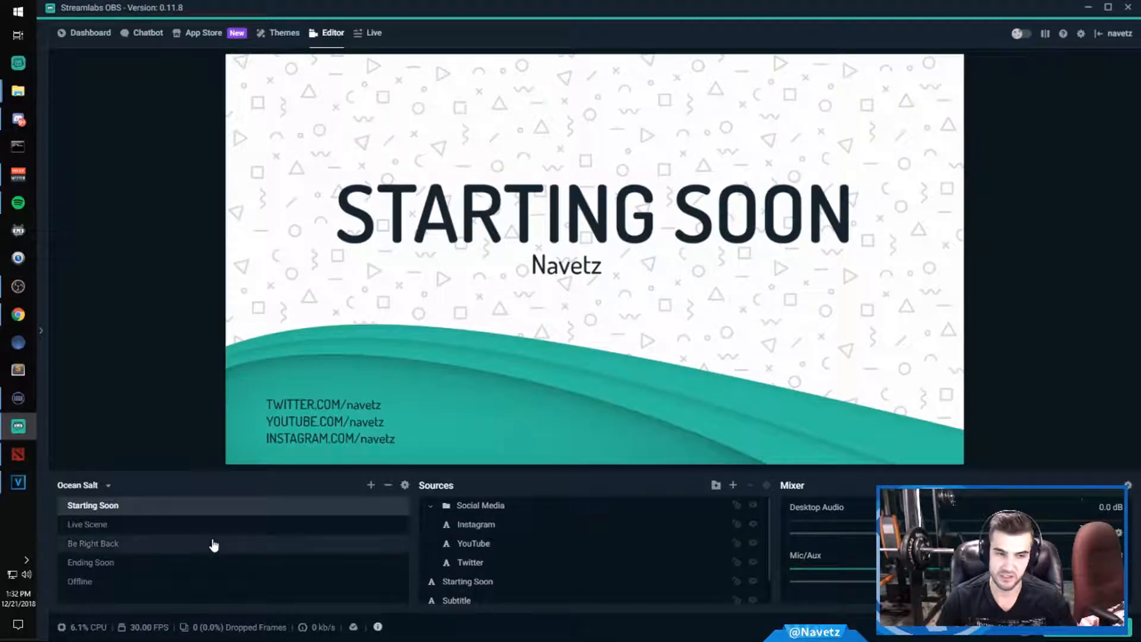
click(212, 542)
click(132, 562)
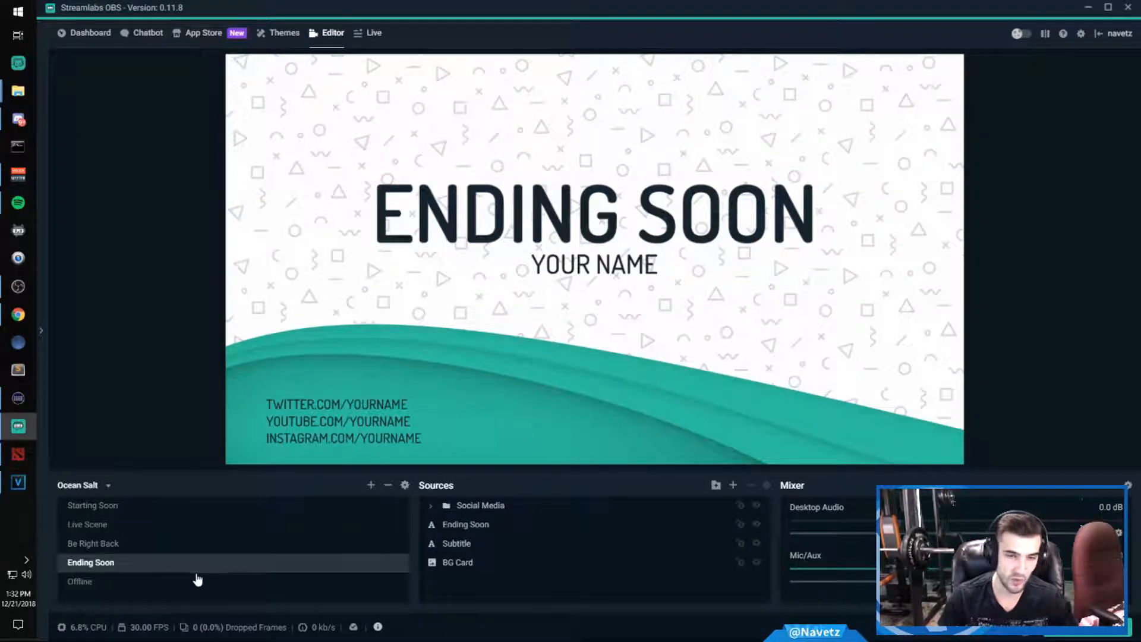
click(183, 587)
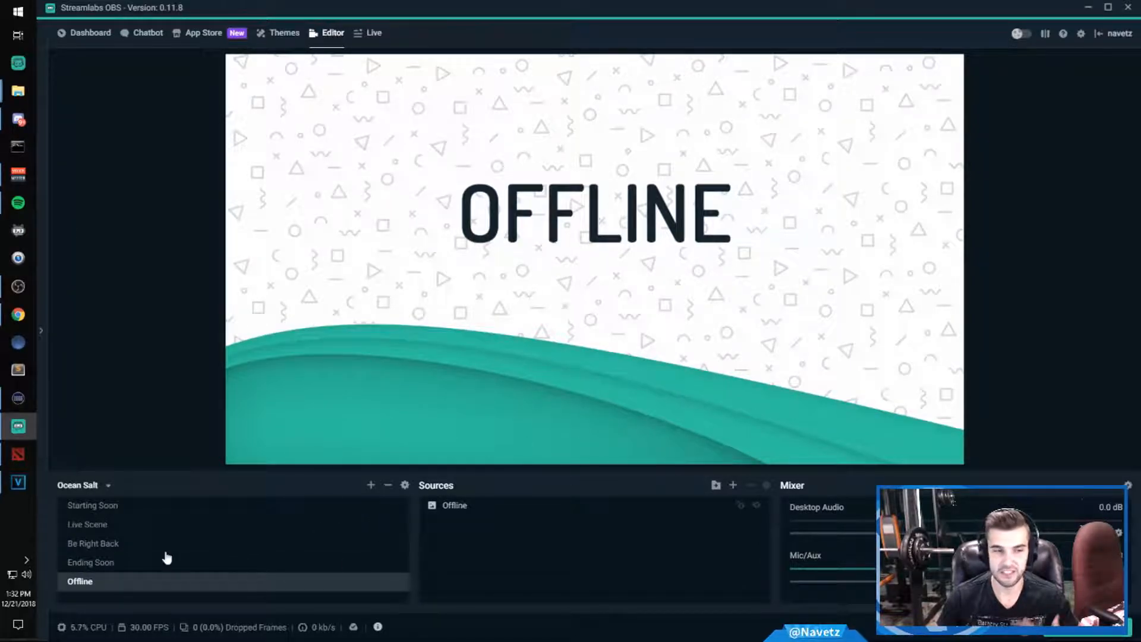
click(167, 525)
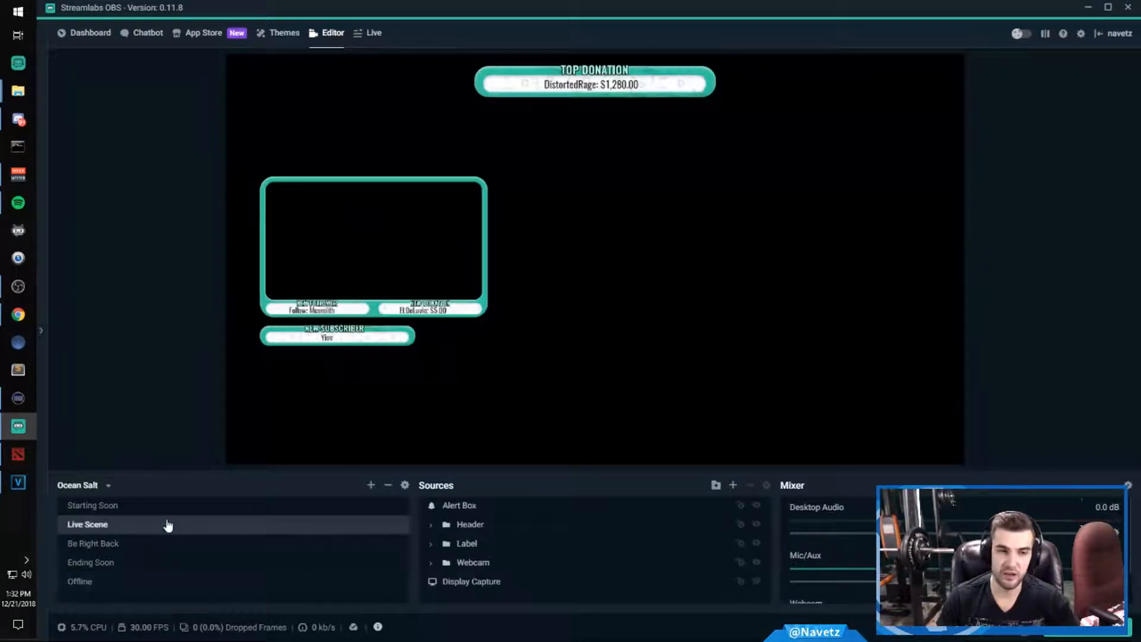
click(221, 508)
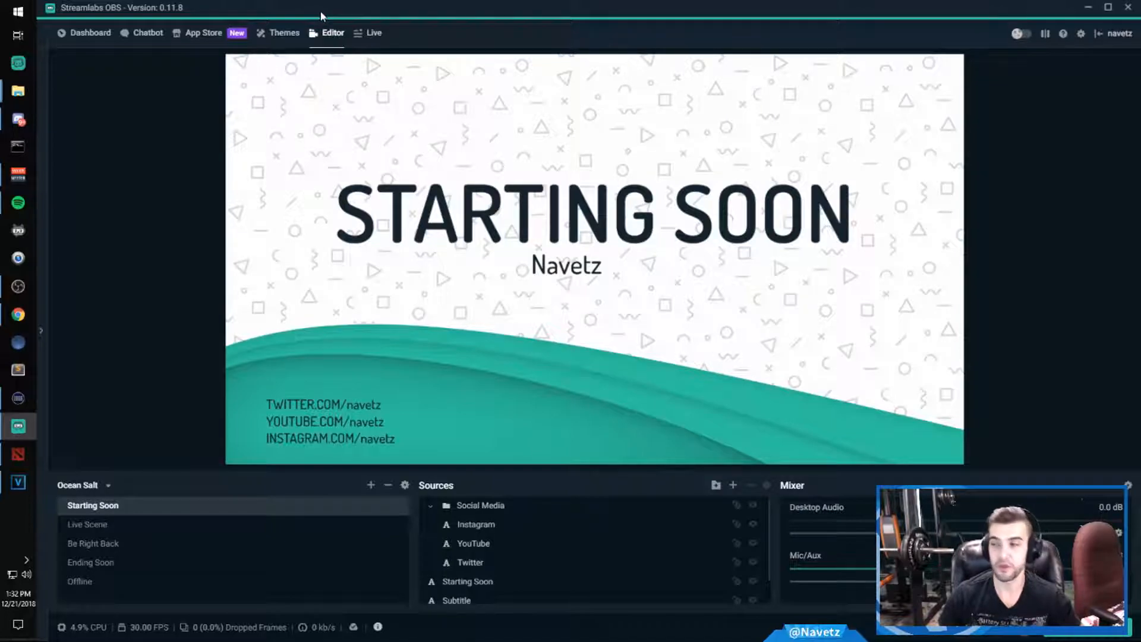
click(127, 529)
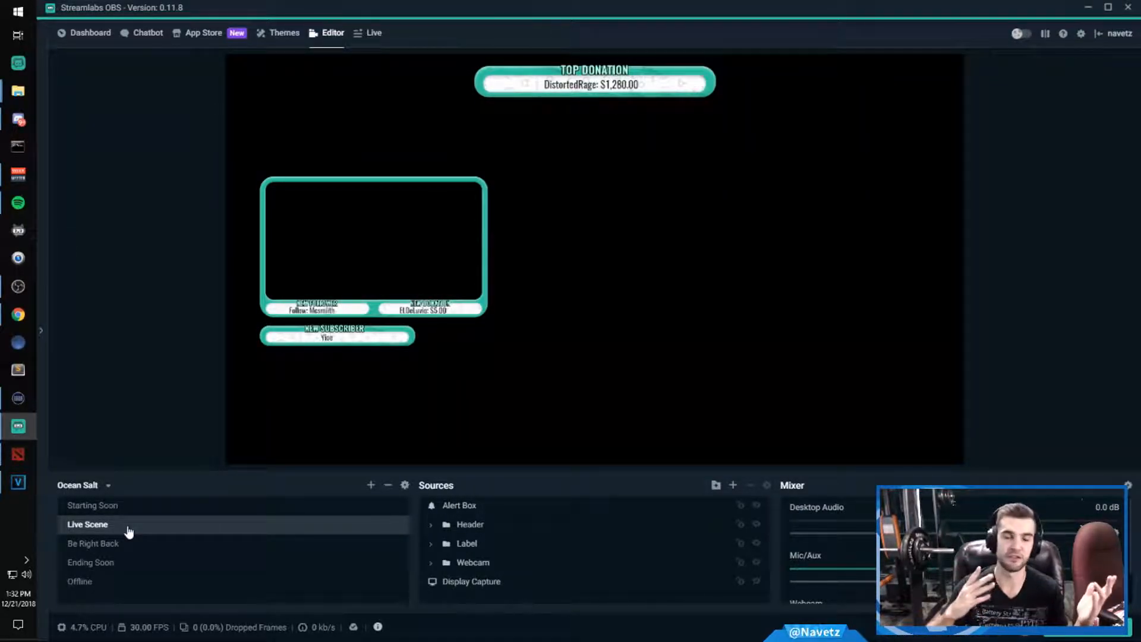
- In the widget themes library, filter for themes that include all nine widget types, from Alert Box to Streamboss
click(278, 33)
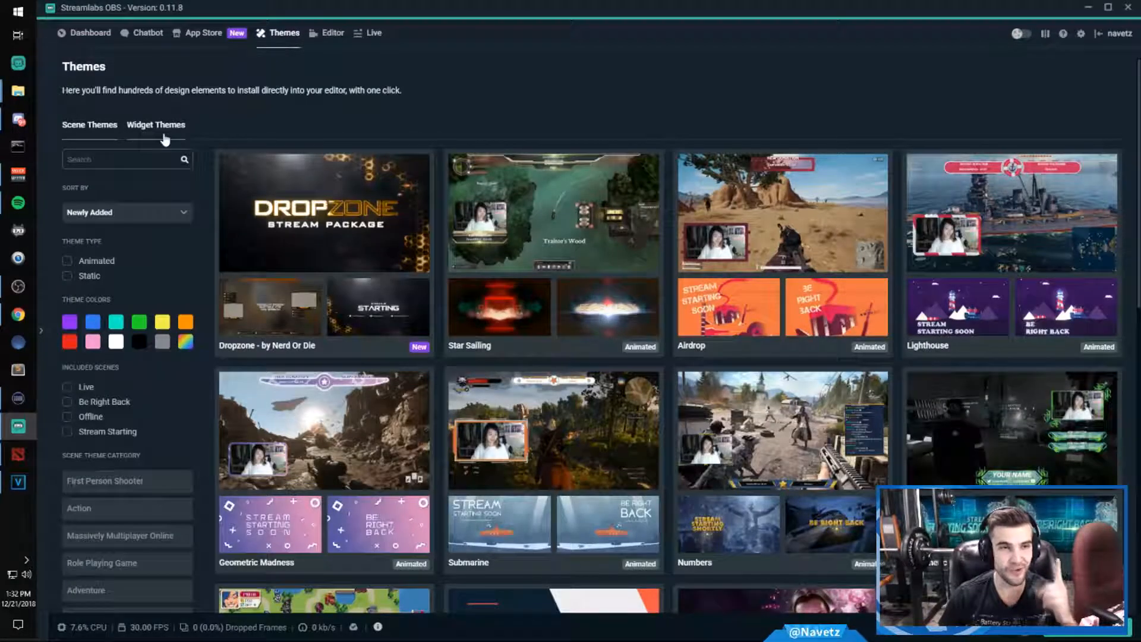
click(165, 137)
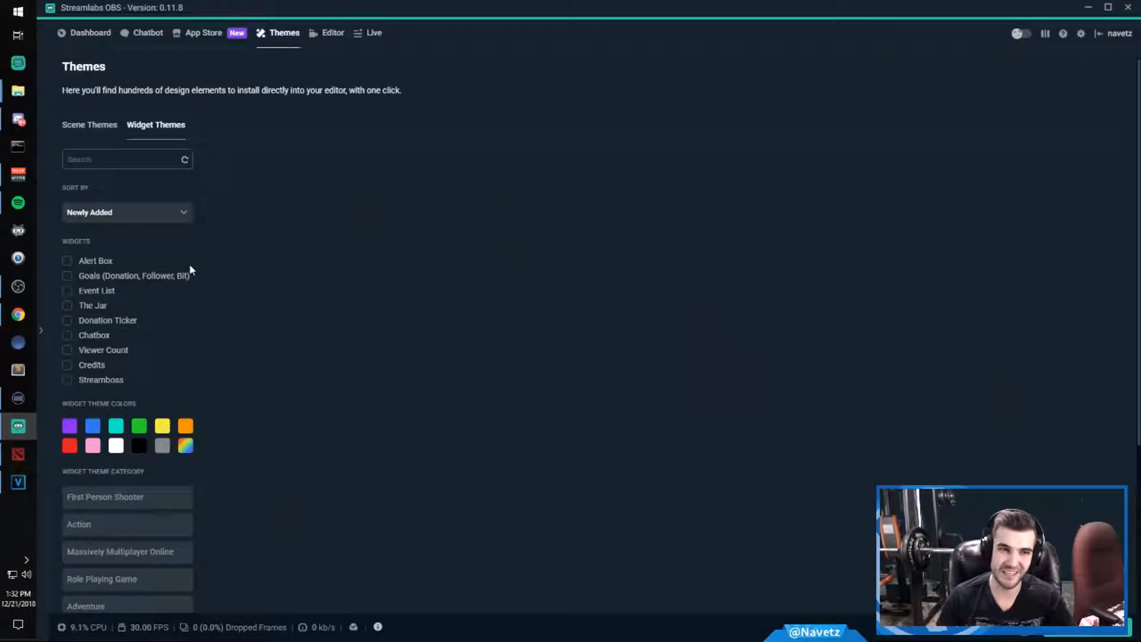
scroll(701, 384, down, 2)
scroll(653, 368, up, 2)
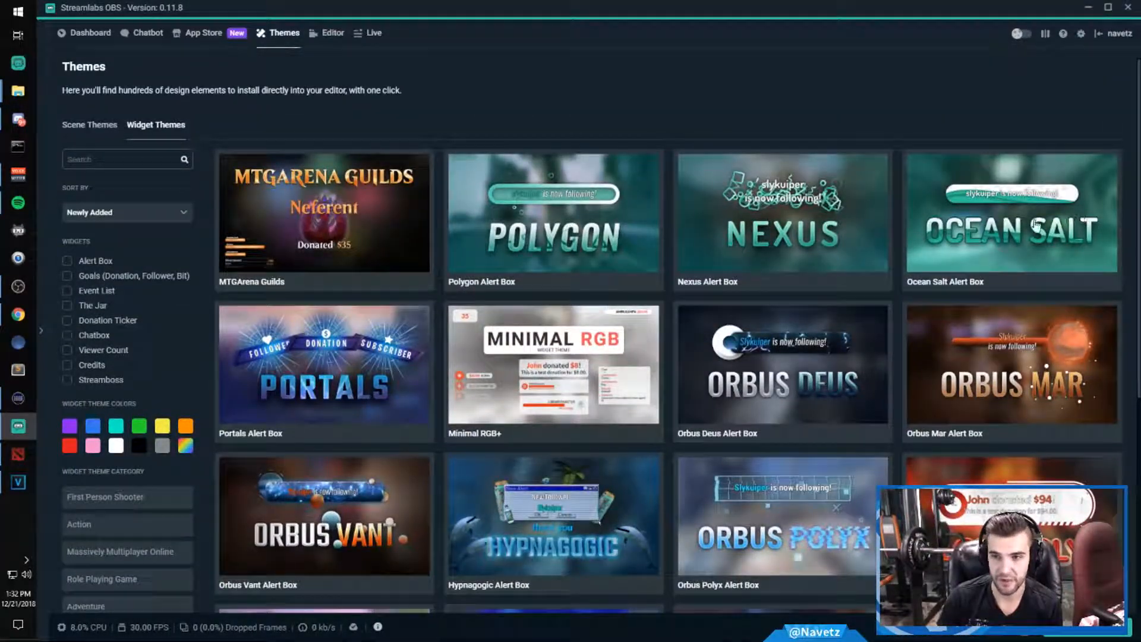
click(68, 261)
click(67, 275)
click(67, 291)
click(67, 305)
click(67, 320)
click(67, 335)
click(67, 349)
click(67, 364)
click(67, 379)
- Browse the filtered widget themes and go on to the second page of results
scroll(624, 286, down, 1)
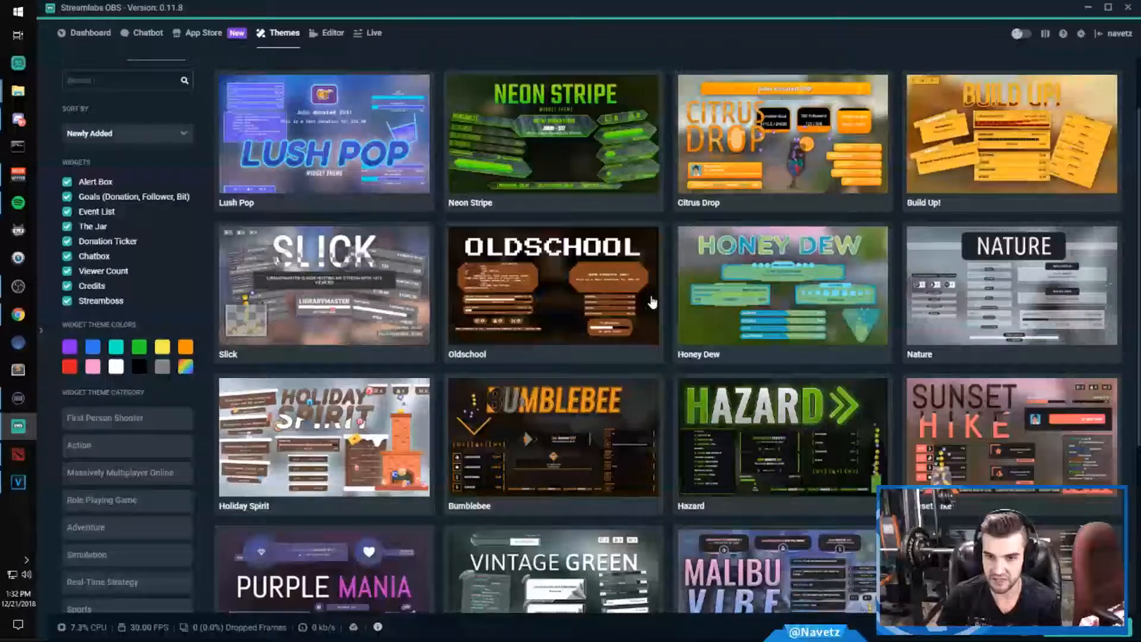
scroll(654, 302, down, 4)
scroll(615, 353, up, 6)
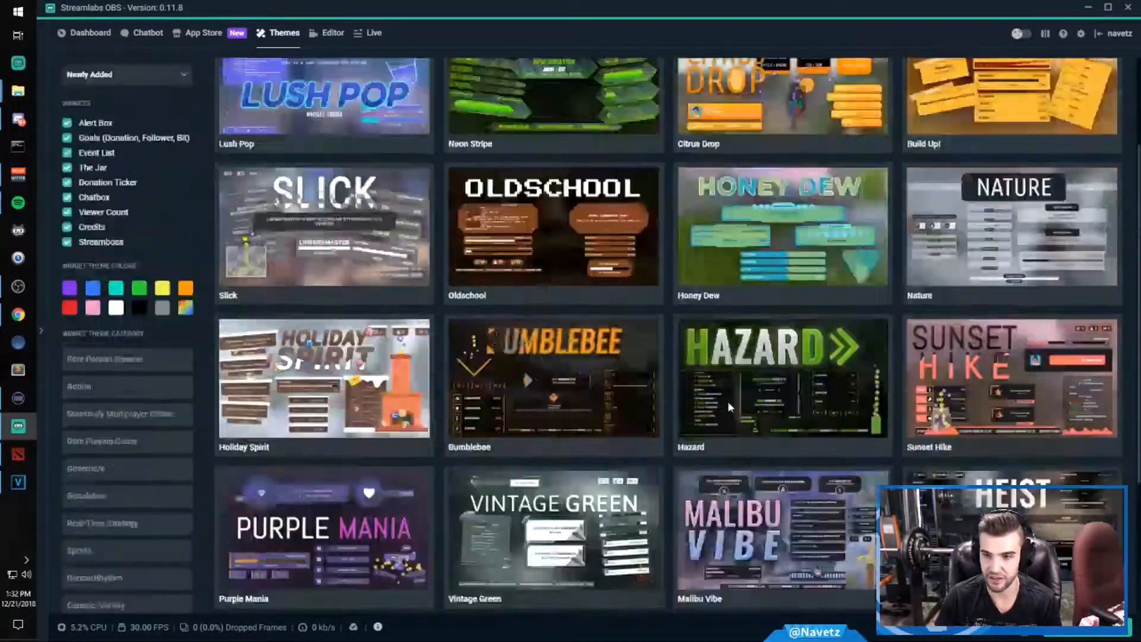
scroll(672, 250, down, 5)
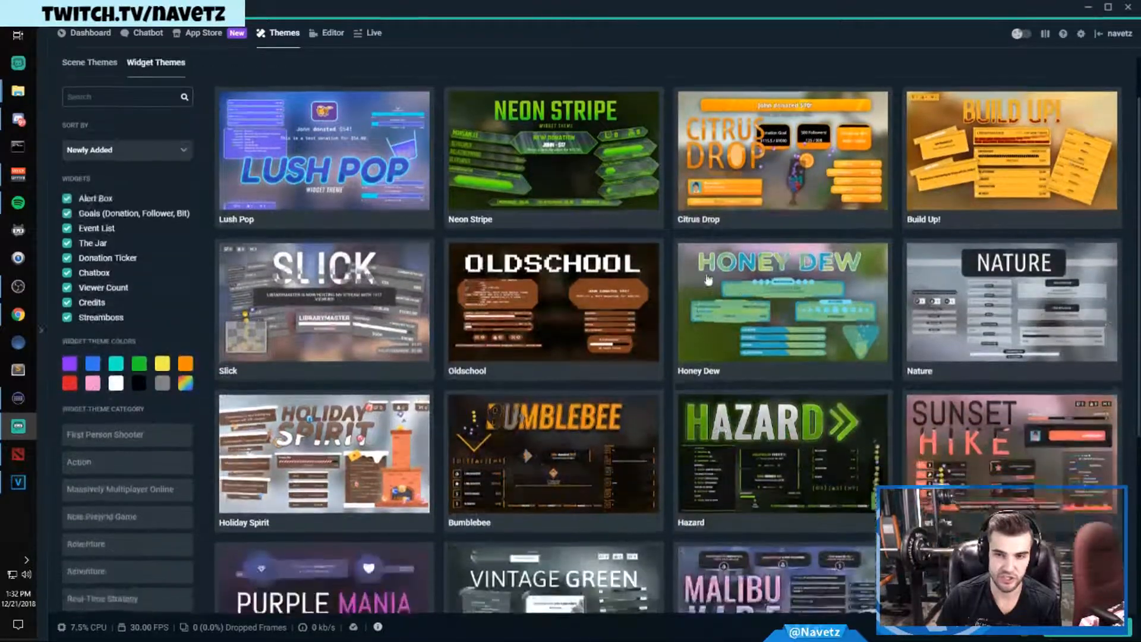
scroll(681, 295, up, 2)
scroll(681, 296, down, 3)
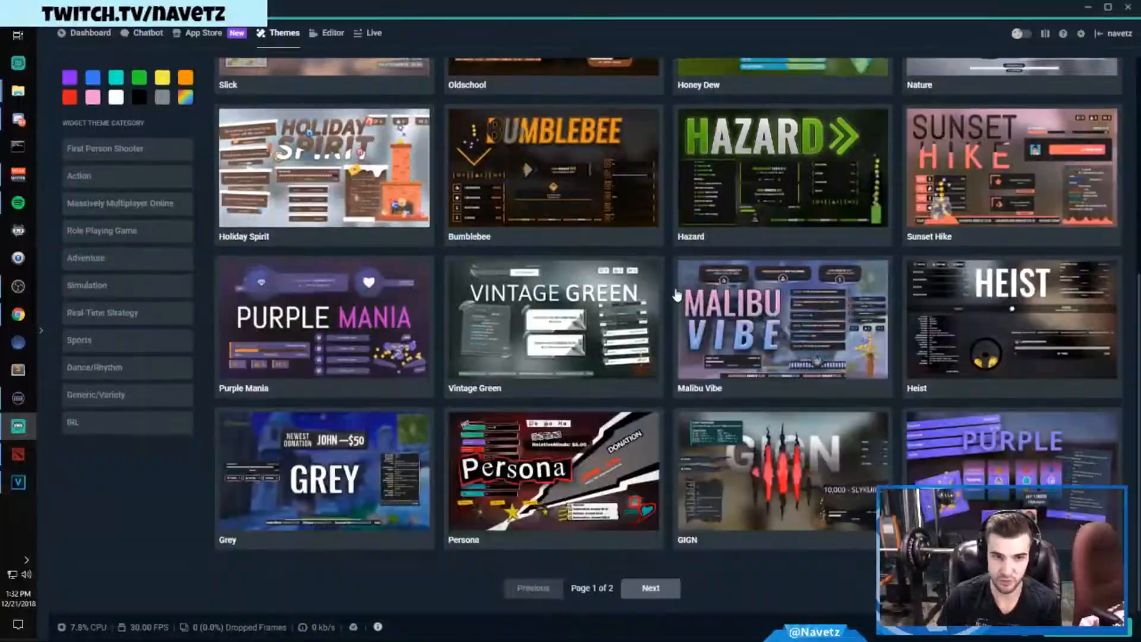
click(638, 587)
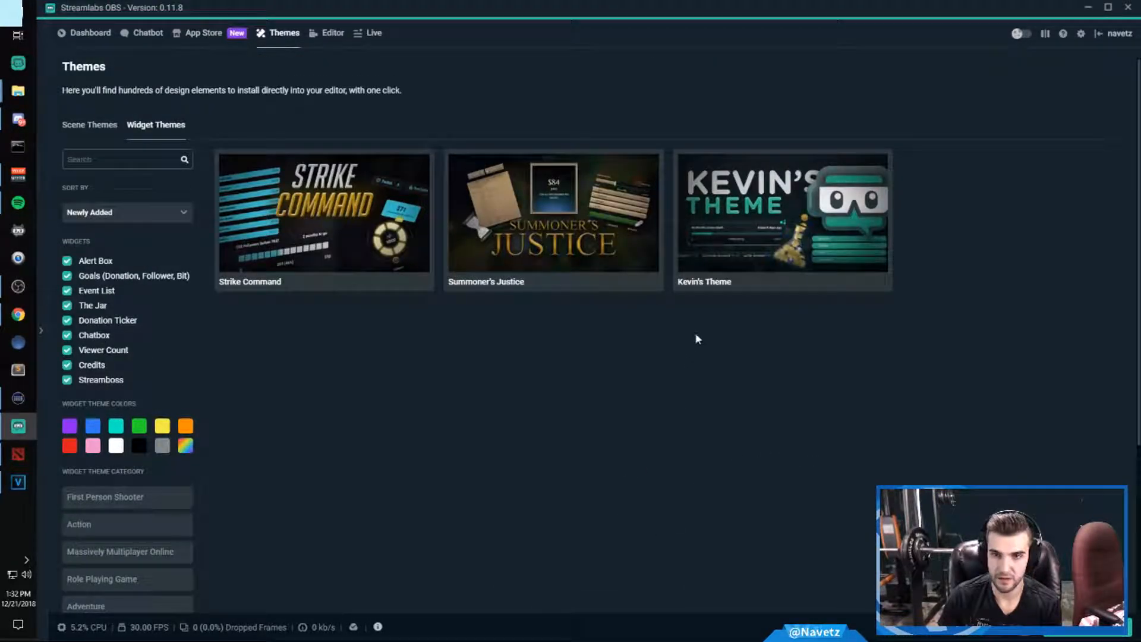
- Open Kevin's Theme, select all of its widgets and install them into the Live Scene
click(775, 226)
scroll(601, 367, down, 2)
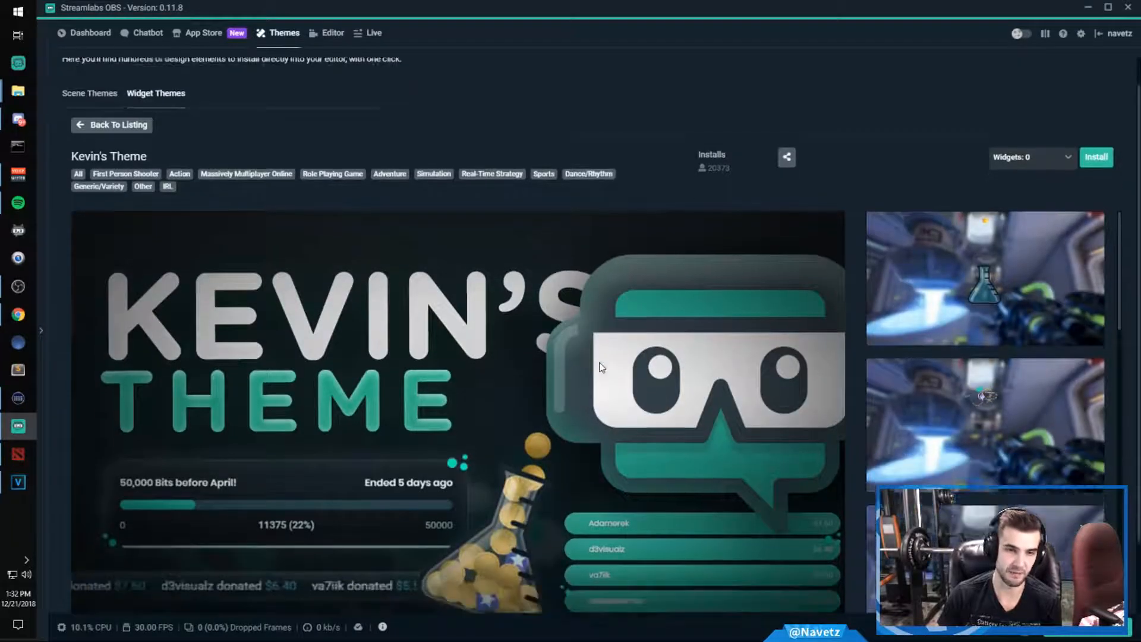
scroll(1010, 155, up, 1)
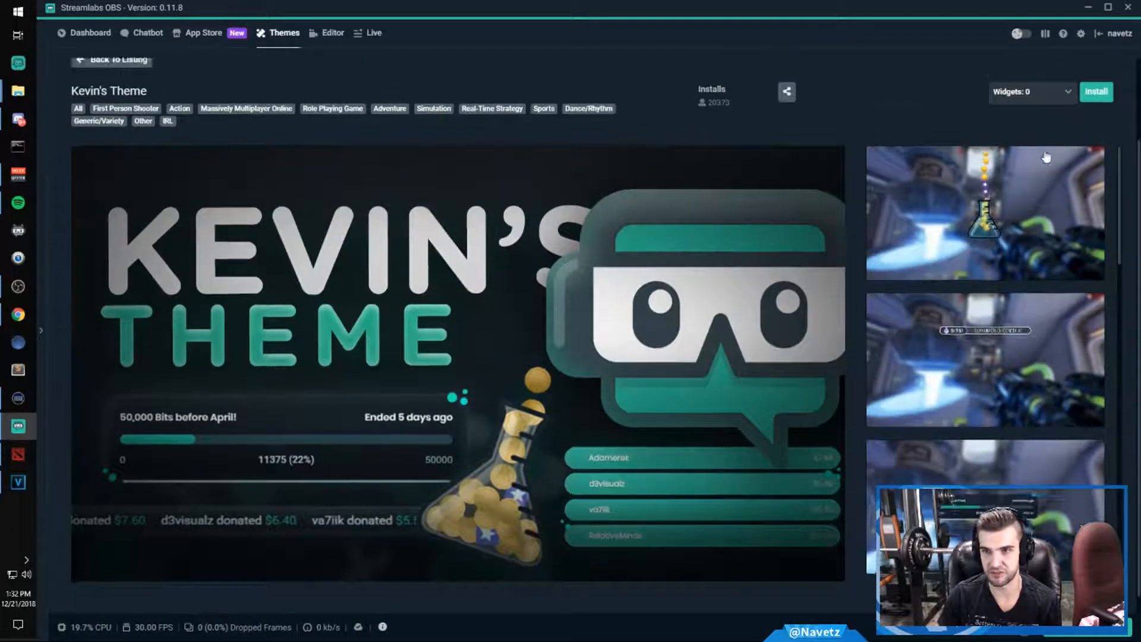
click(1049, 156)
click(1027, 176)
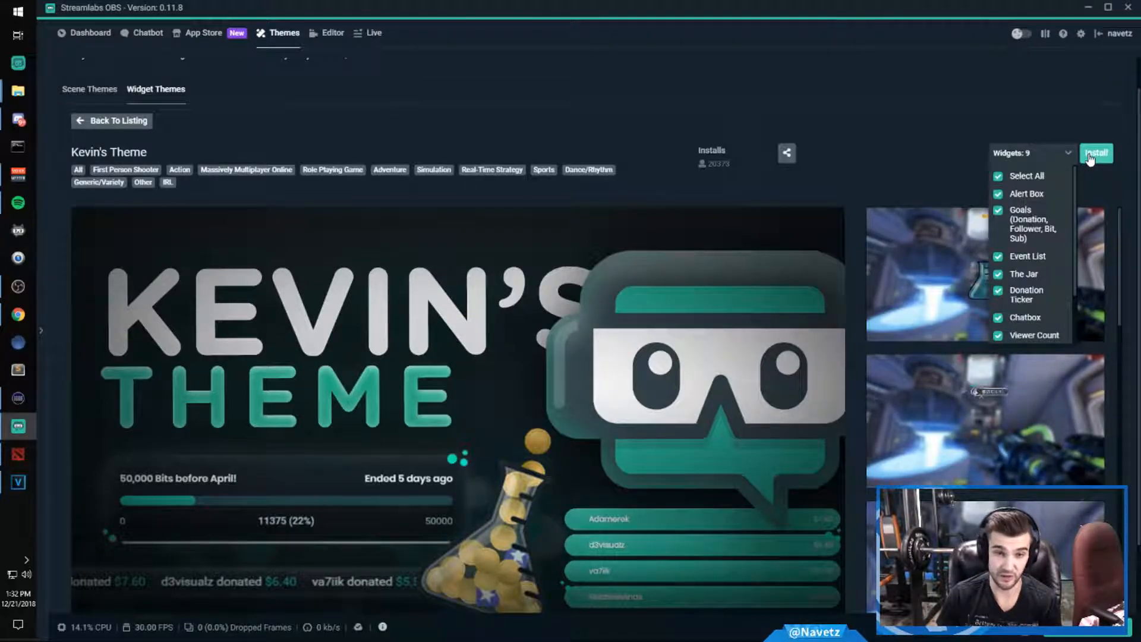
click(973, 113)
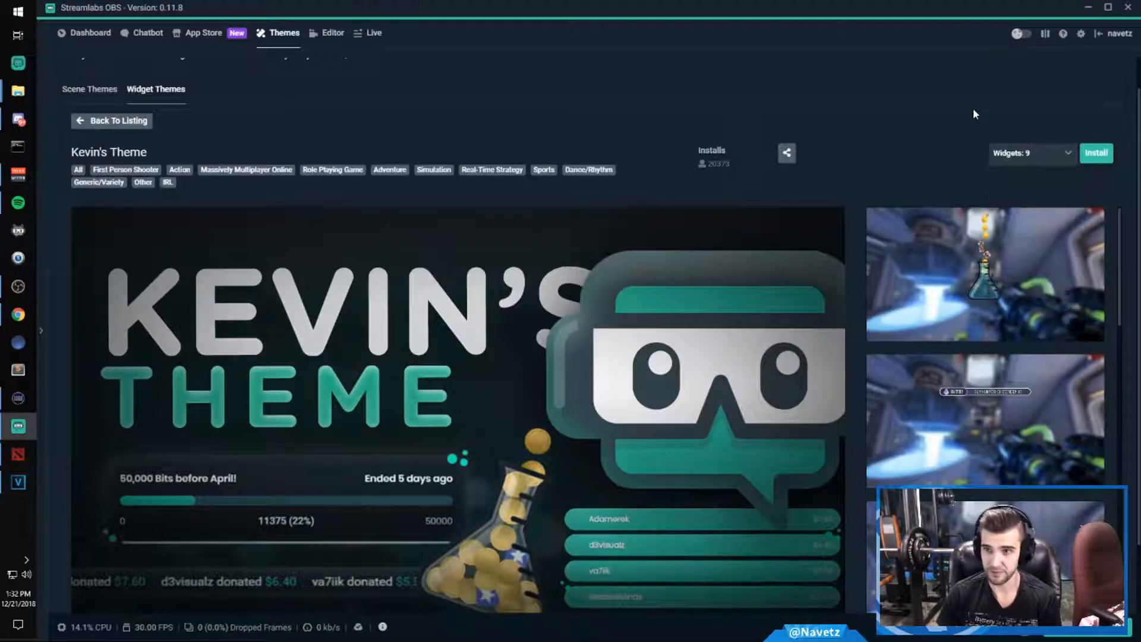
click(1096, 153)
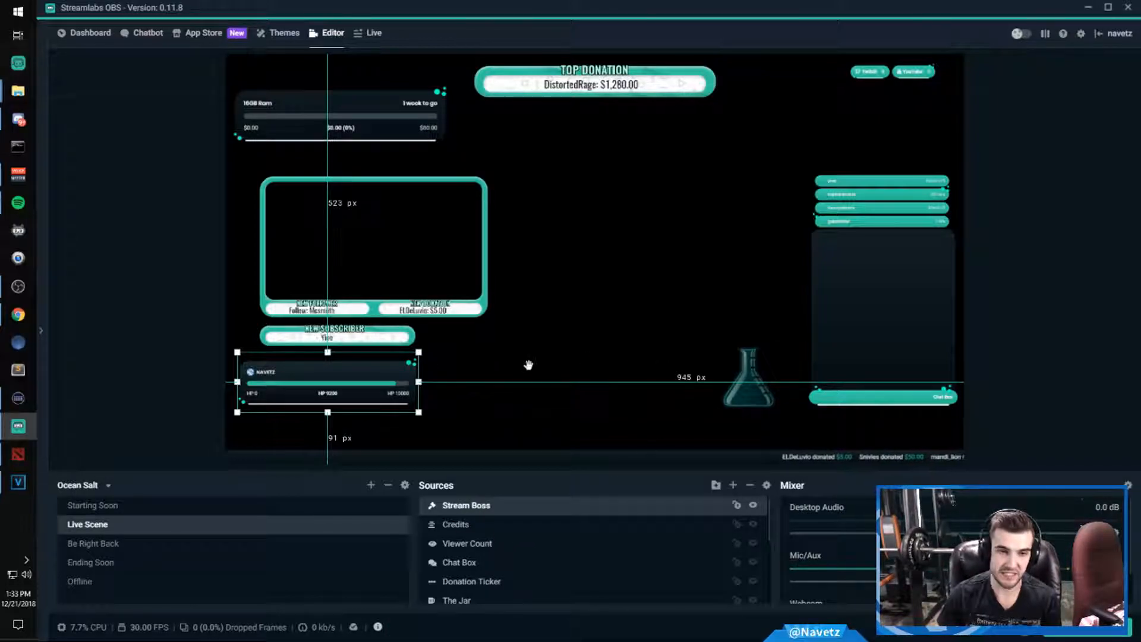
- Move the Stream Boss widget to the bottom centre of the Live Scene canvas and select the Credits source
drag(373, 379, 637, 397)
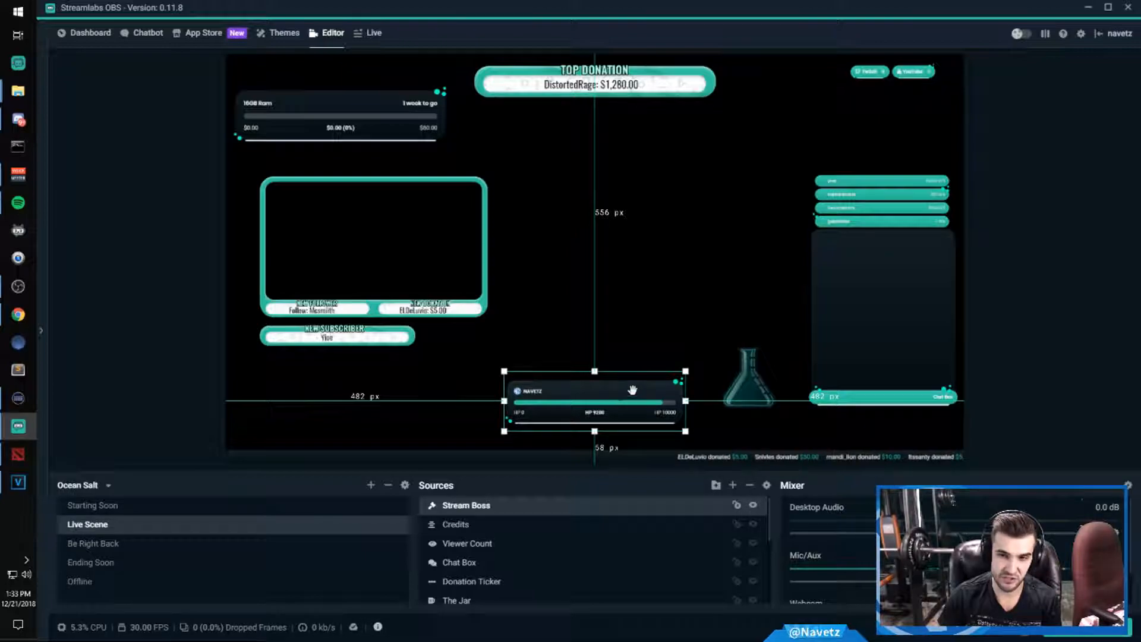
click(481, 531)
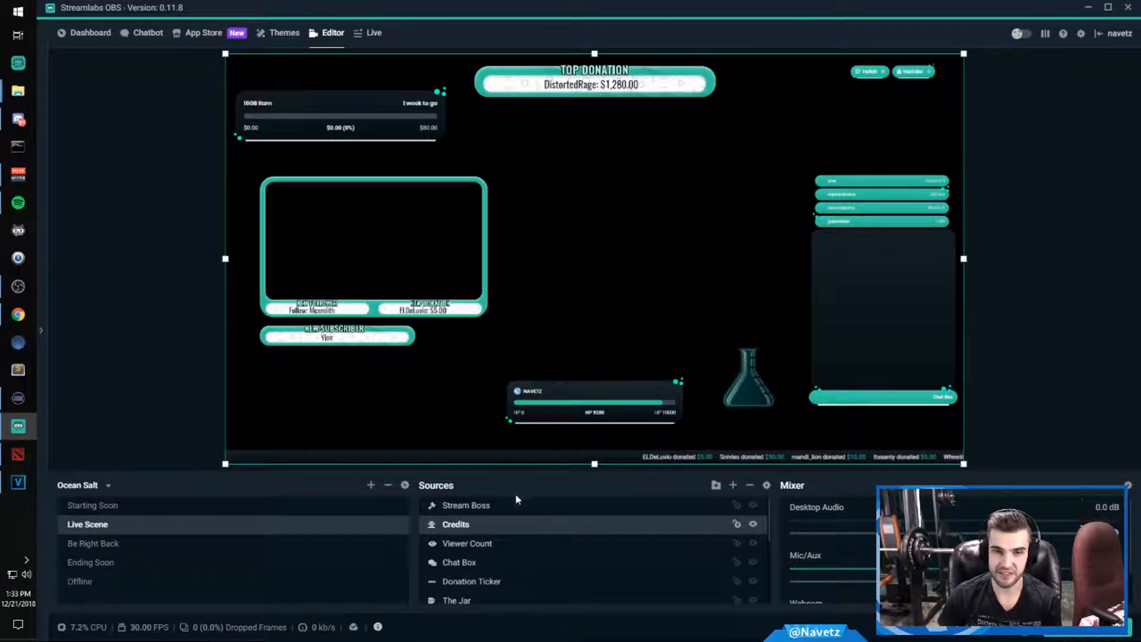
scroll(487, 541, down, 2)
scroll(475, 549, up, 2)
- Select Viewer Count, Chat Box, Donation Ticker, The Jar, Event List and Donation Goal in turn to examine each widget's place on the canvas
click(474, 549)
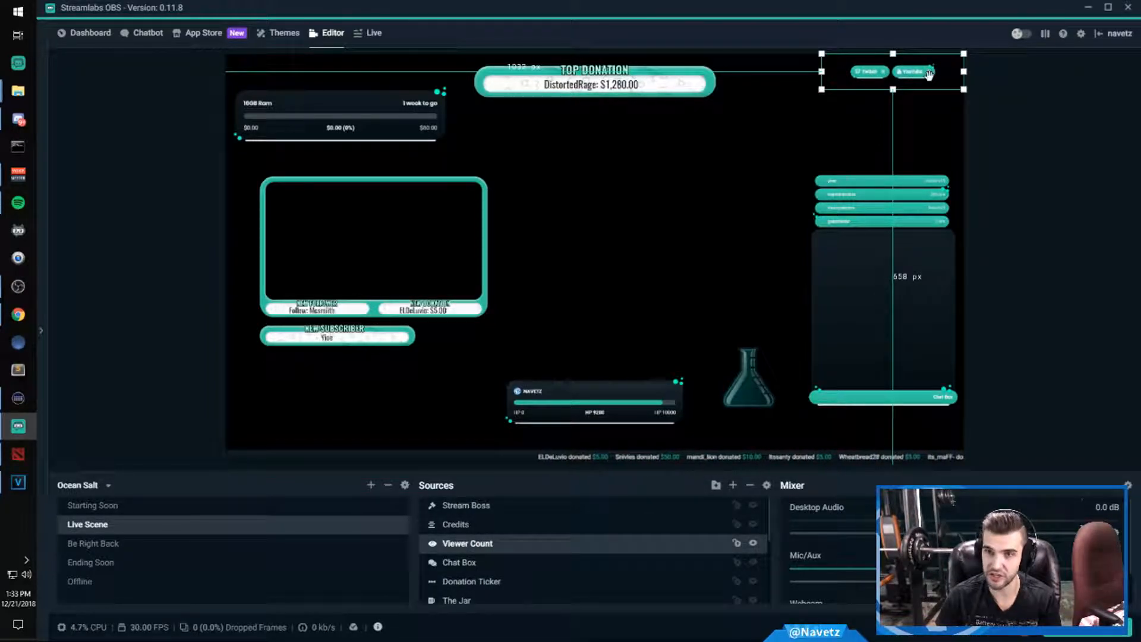
click(461, 562)
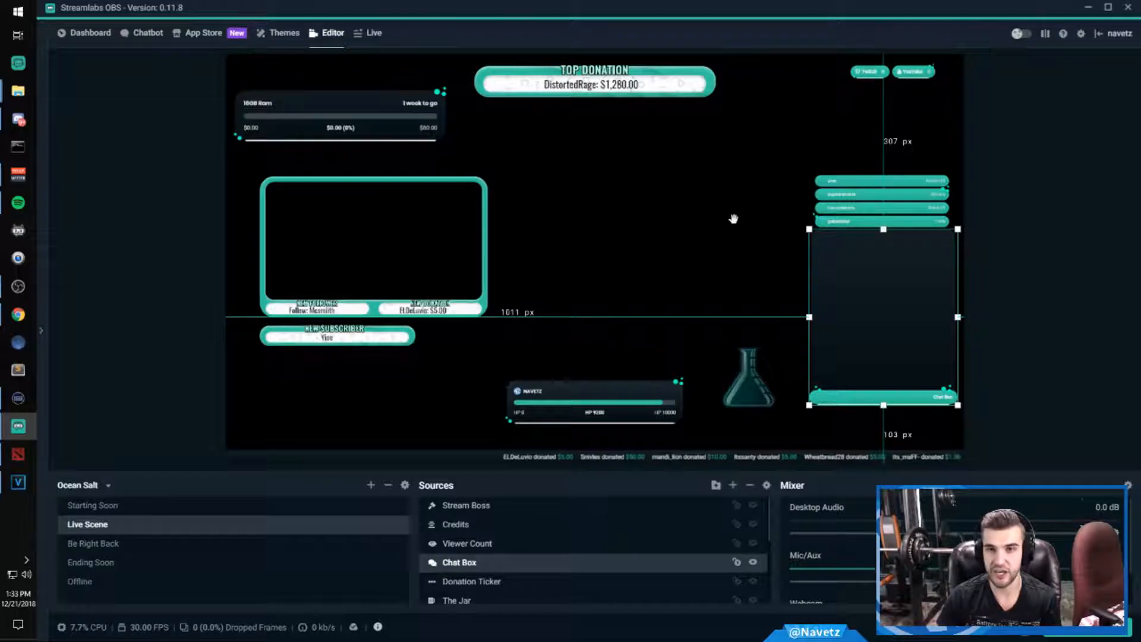
click(476, 581)
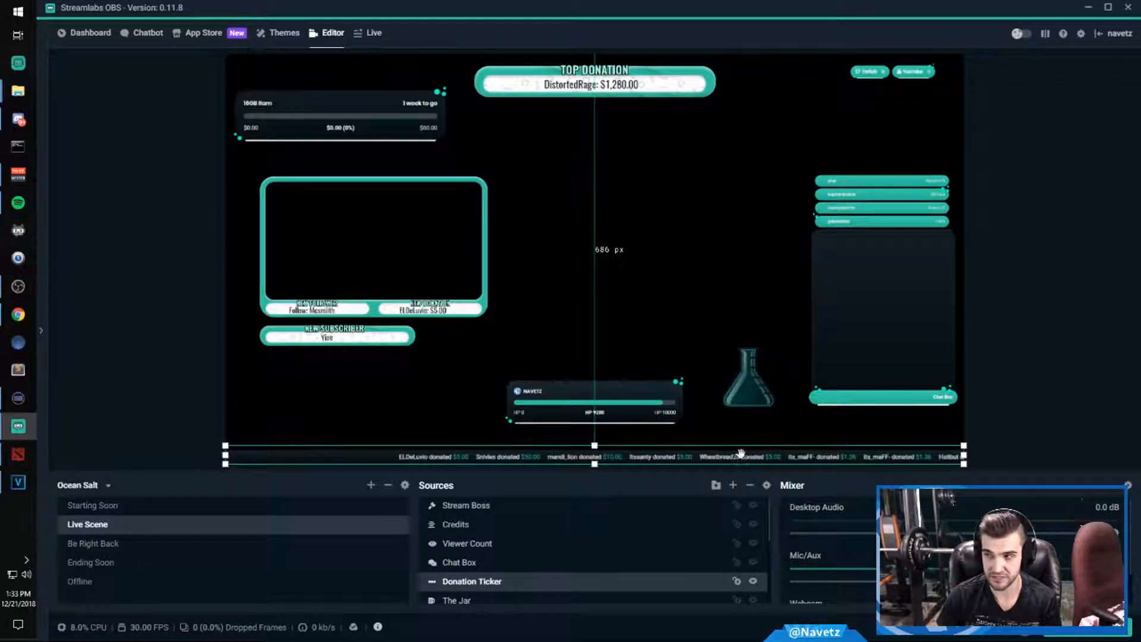
scroll(478, 559, down, 5)
scroll(472, 556, up, 3)
click(493, 537)
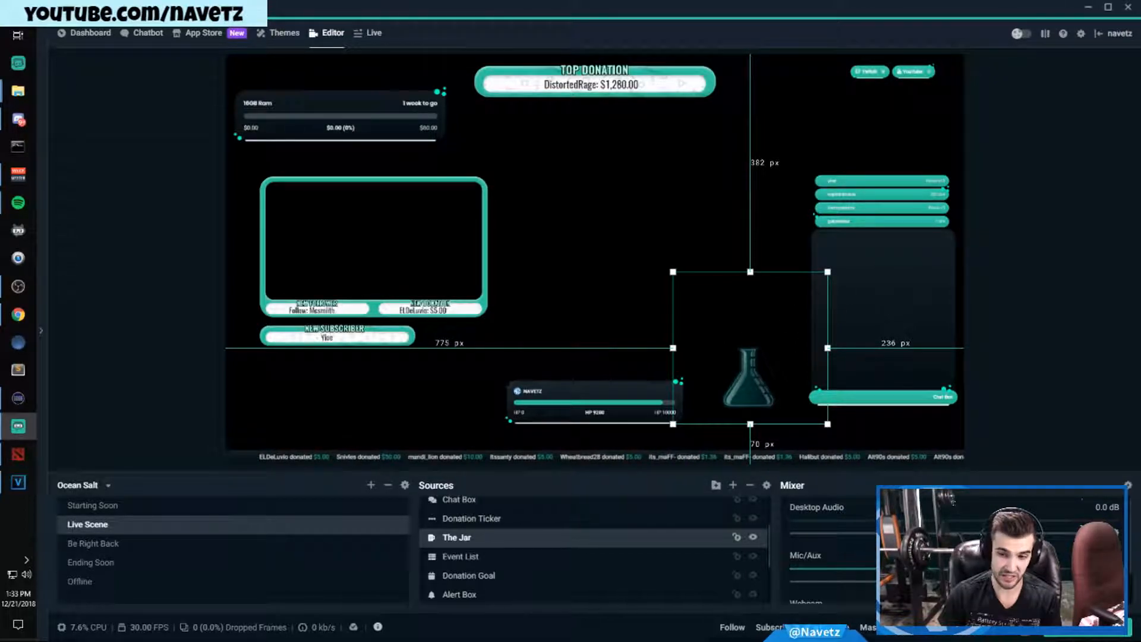
click(451, 557)
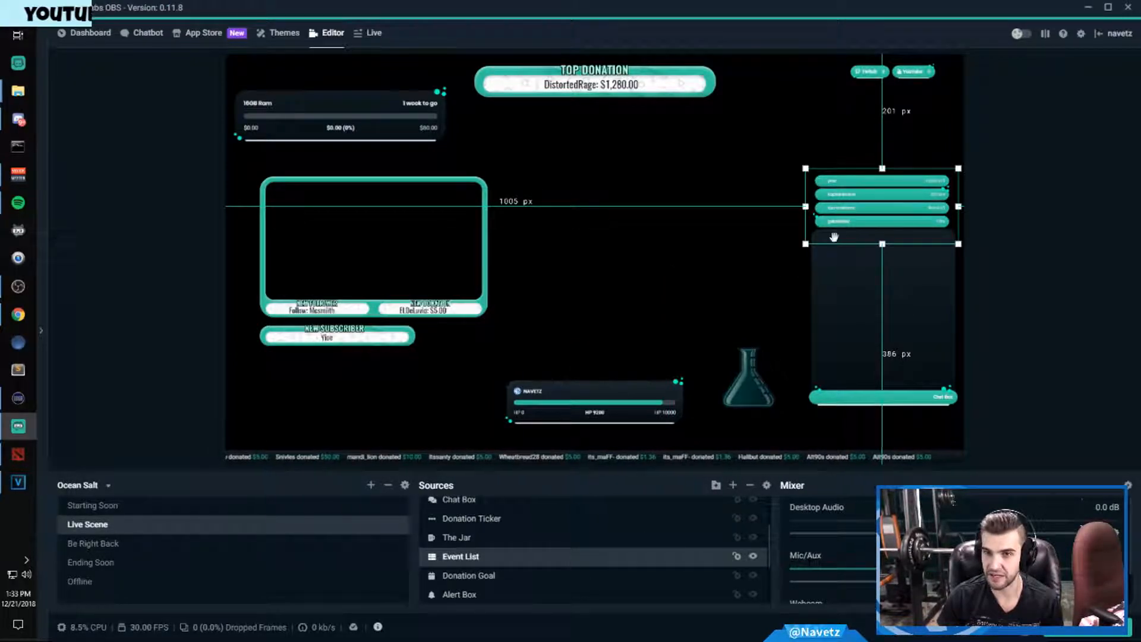
click(494, 576)
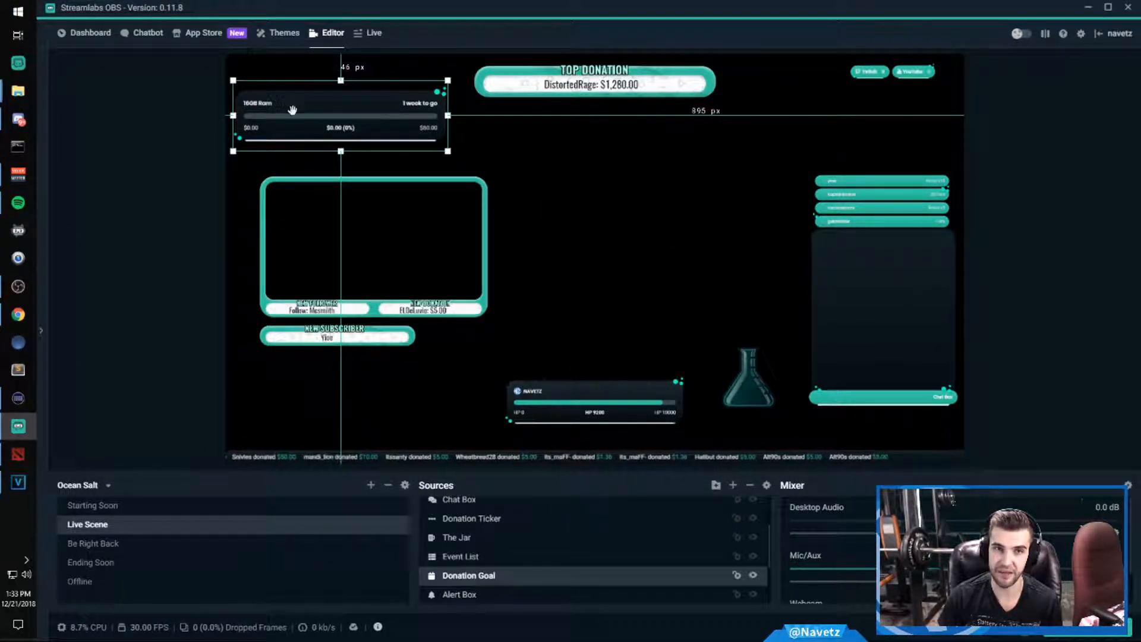
- Select the Alert Box source and trigger a Bits test alert for the widgets
scroll(496, 538, down, 2)
click(481, 516)
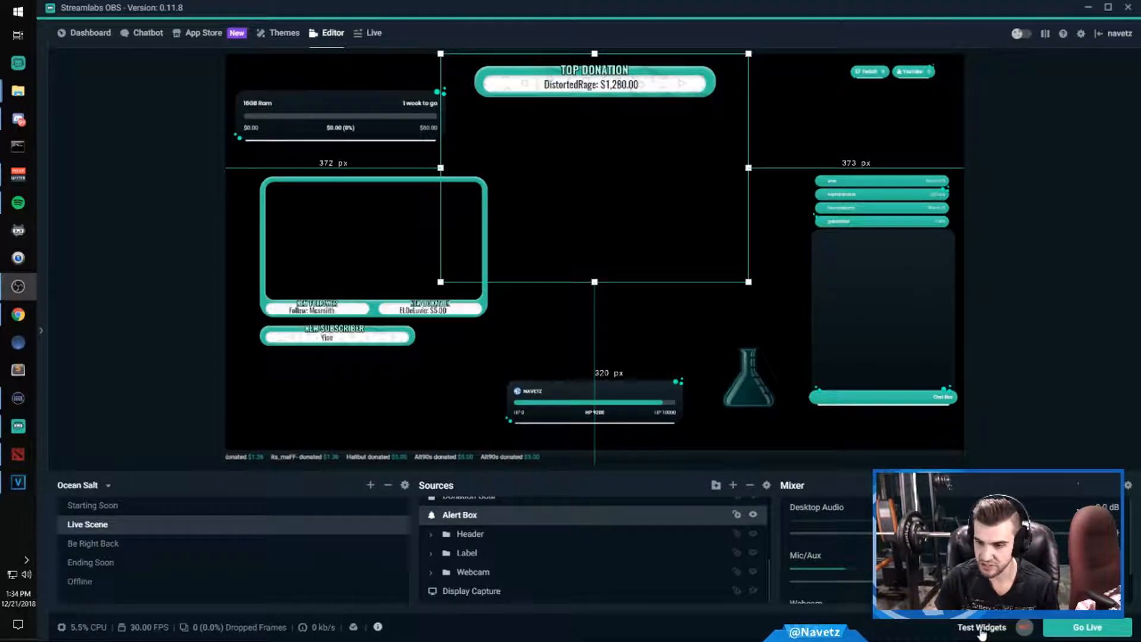
click(982, 630)
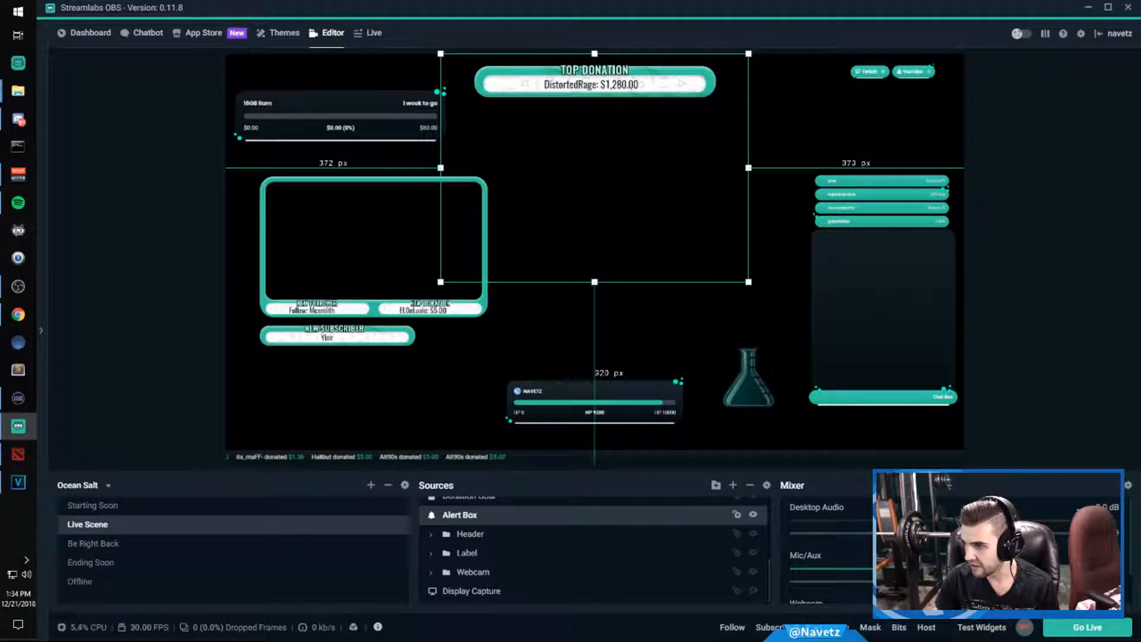
click(899, 627)
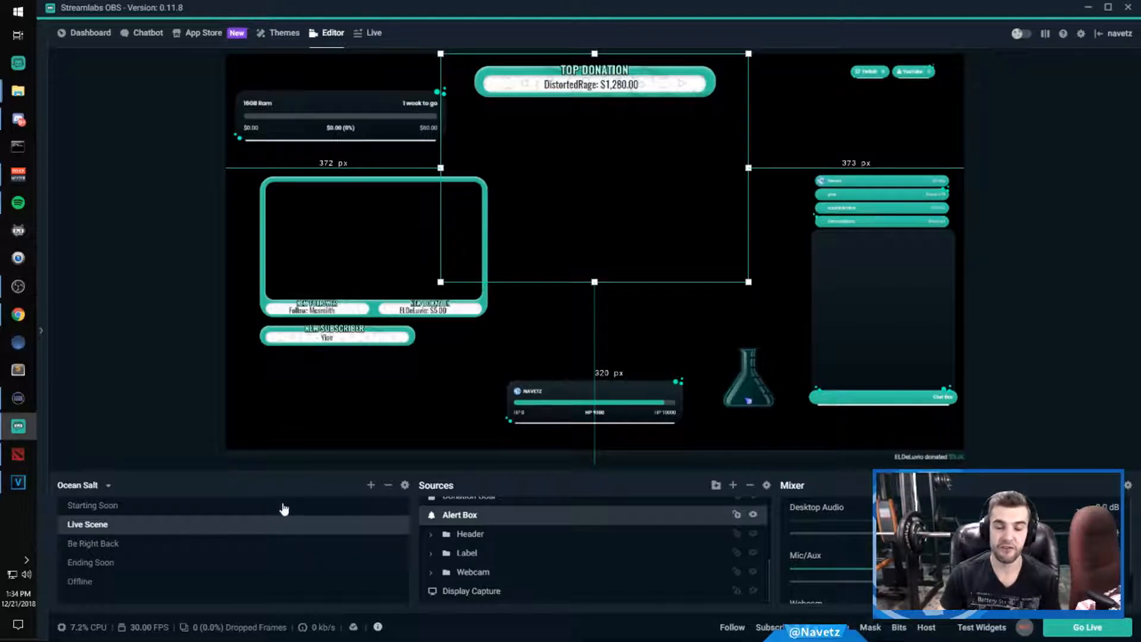
- Create a new scene named Intermission in the Ocean Salt collection
click(370, 485)
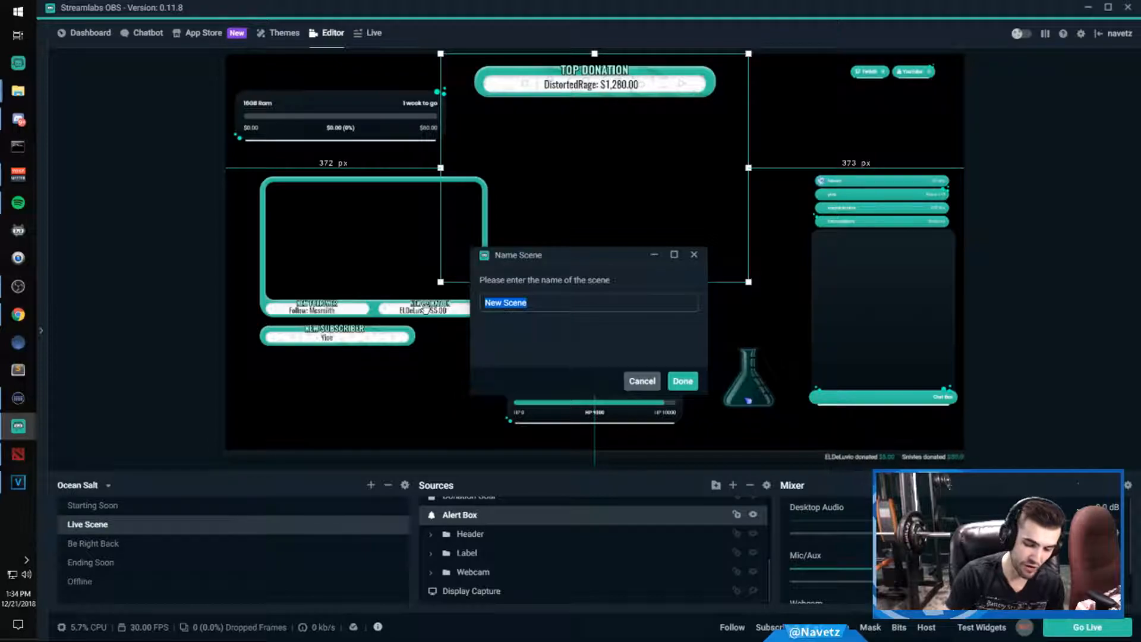
text(Between)
key(ctrl+BackSpace)
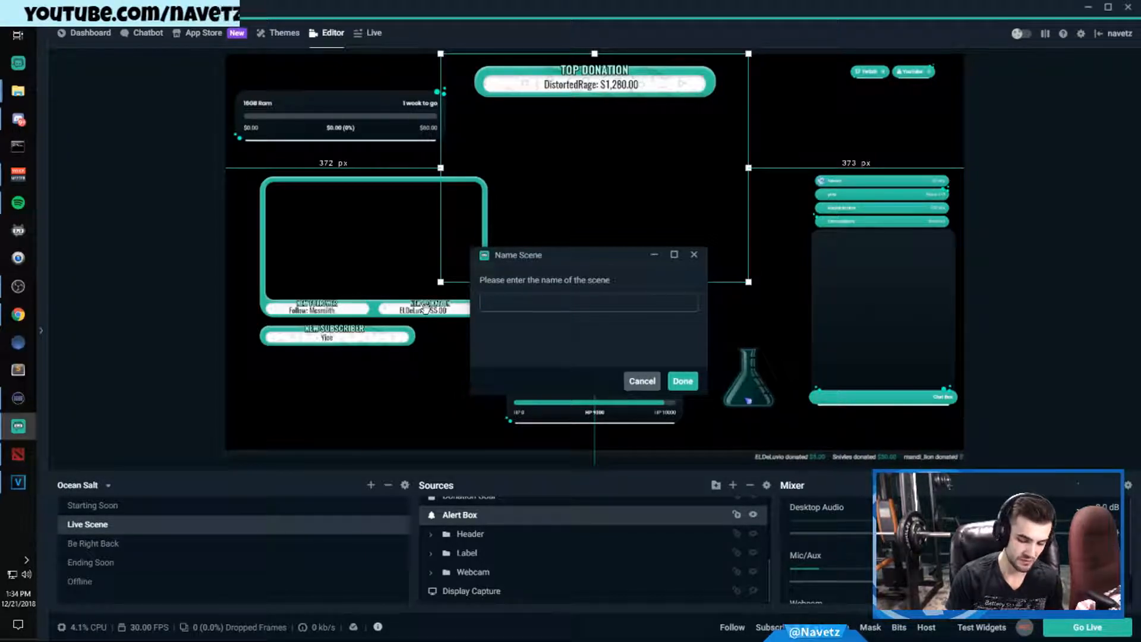
text(Intermission)
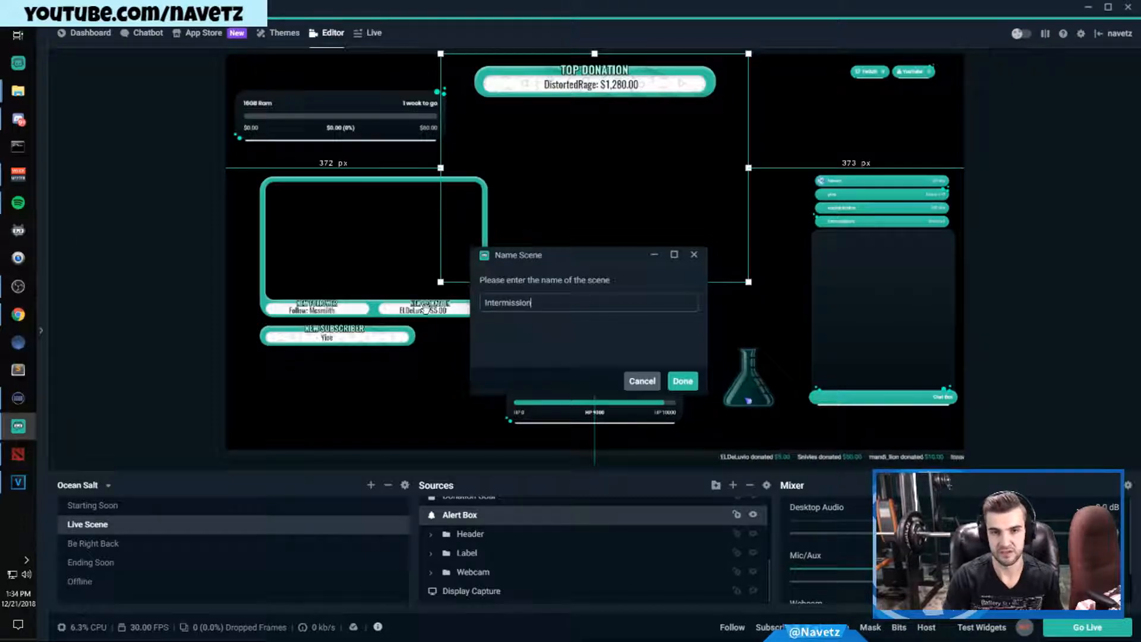
key(Return)
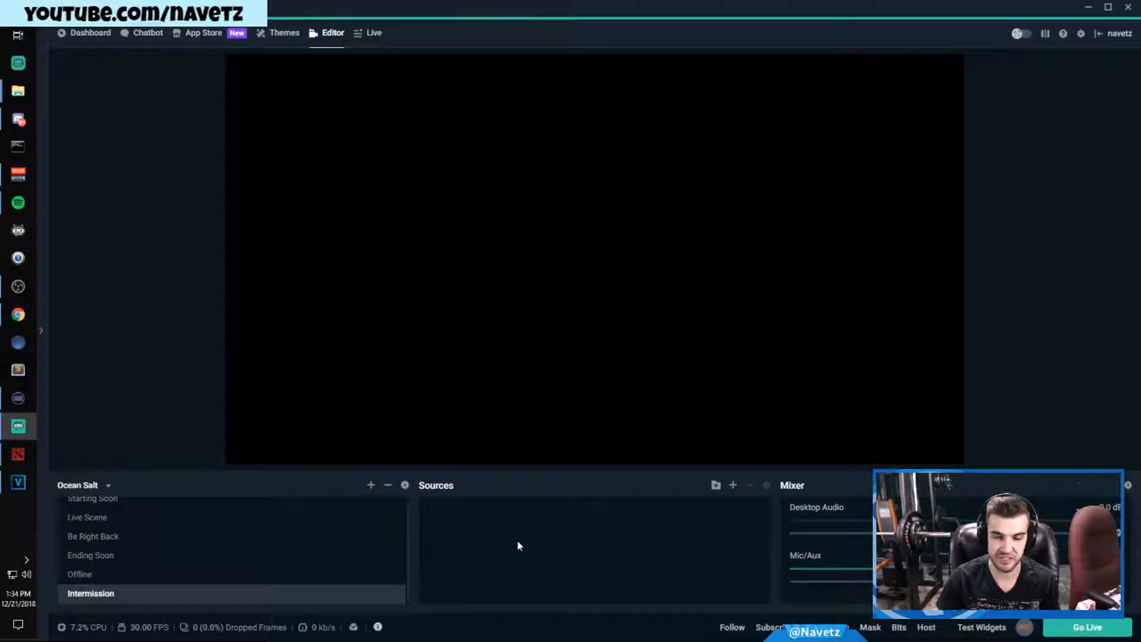
- View the Starting Soon scene, and in the Live Scene select and expand the Webcam source group to examine its contents
scroll(208, 538, up, 1)
click(185, 506)
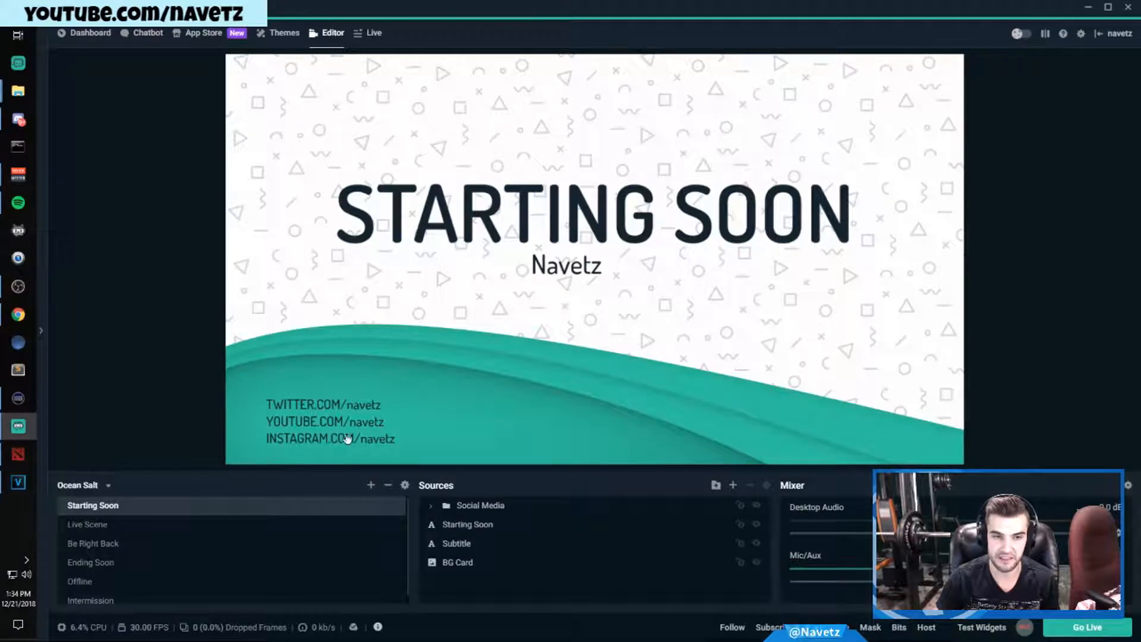
click(220, 525)
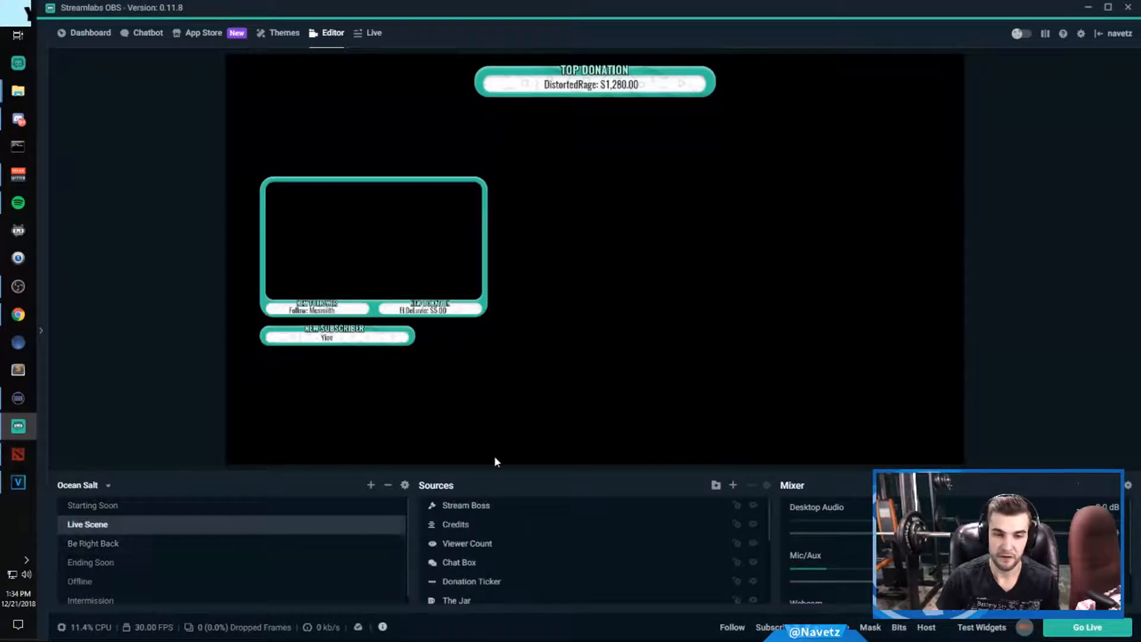
scroll(563, 541, down, 5)
scroll(487, 571, up, 3)
scroll(487, 571, down, 2)
click(484, 572)
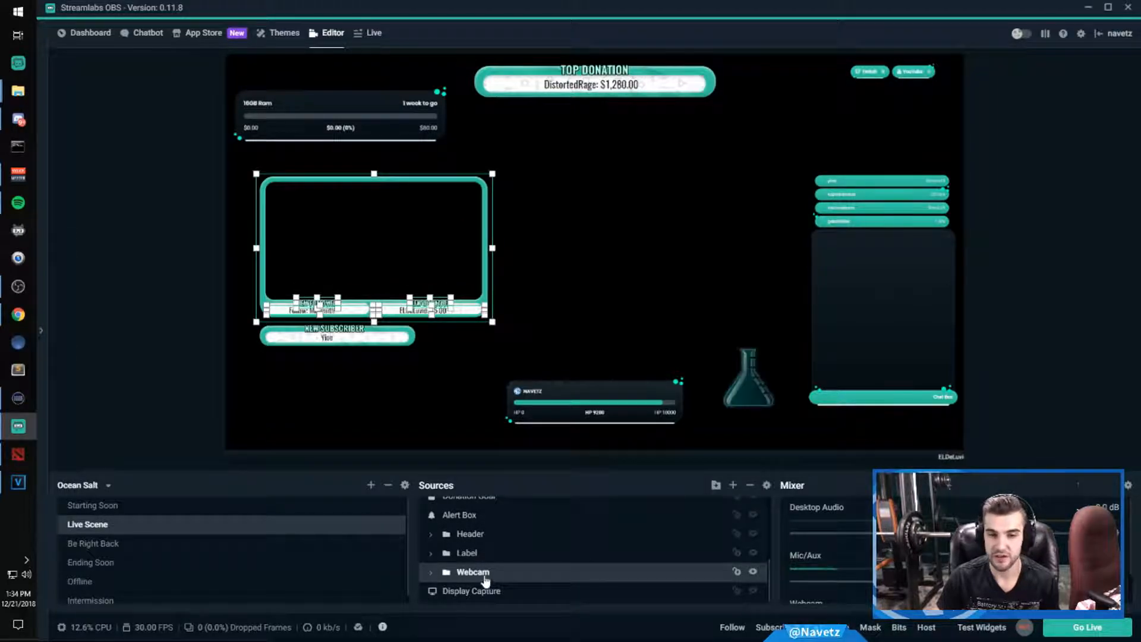
scroll(514, 558, up, 2)
scroll(491, 562, down, 2)
click(431, 573)
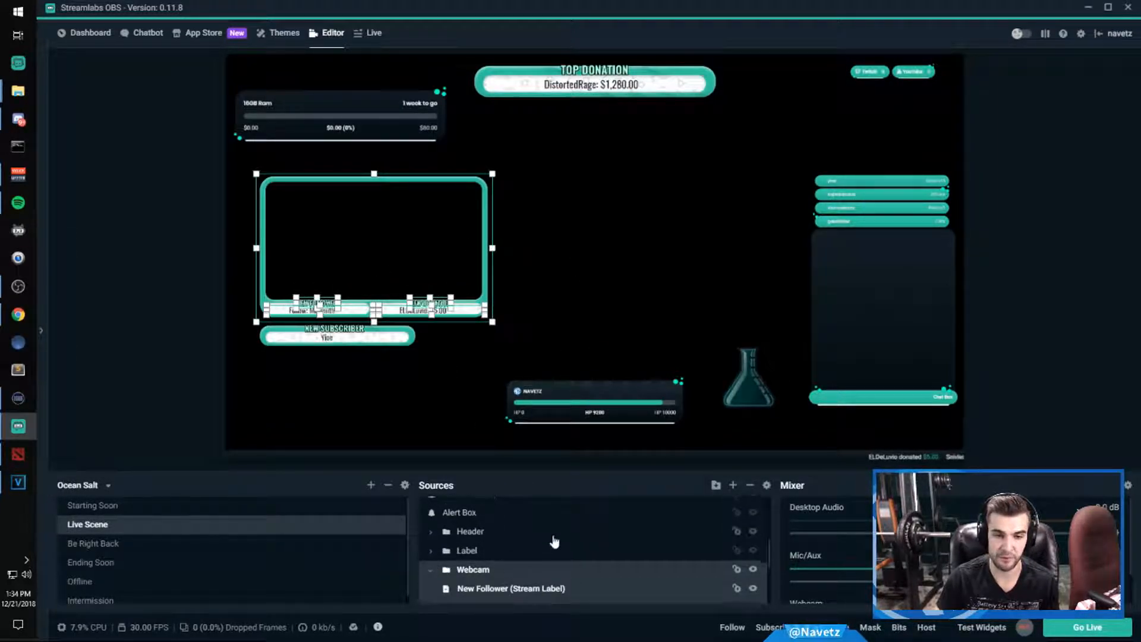
scroll(535, 544, down, 3)
- Examine the Webcam Frame source's image file path in its settings and close them without changes
click(512, 554)
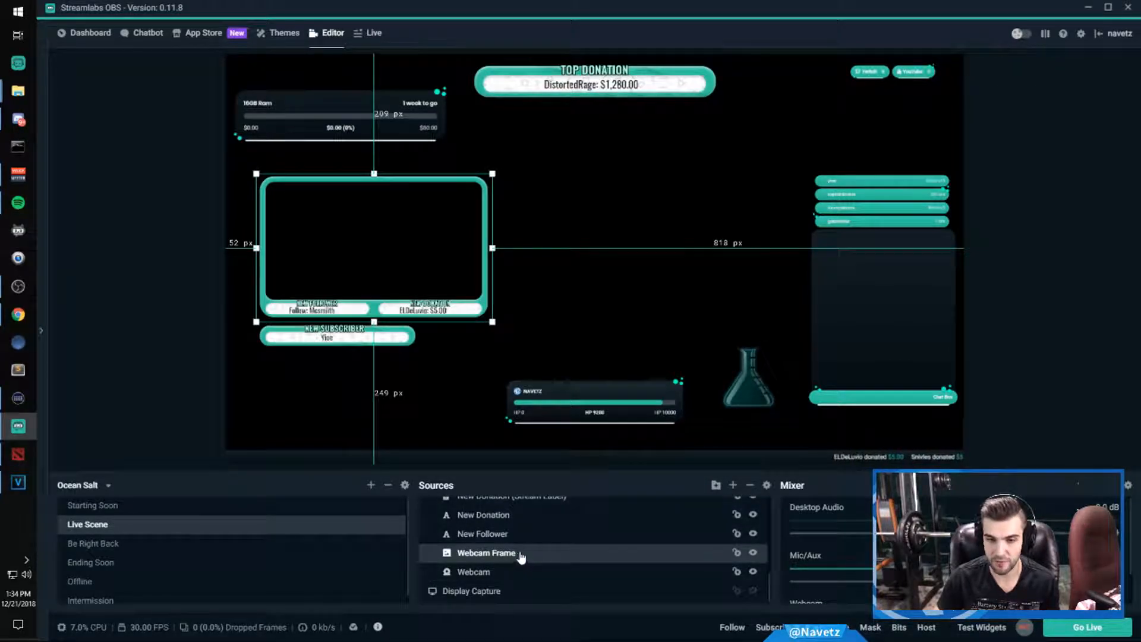
double_click(521, 554)
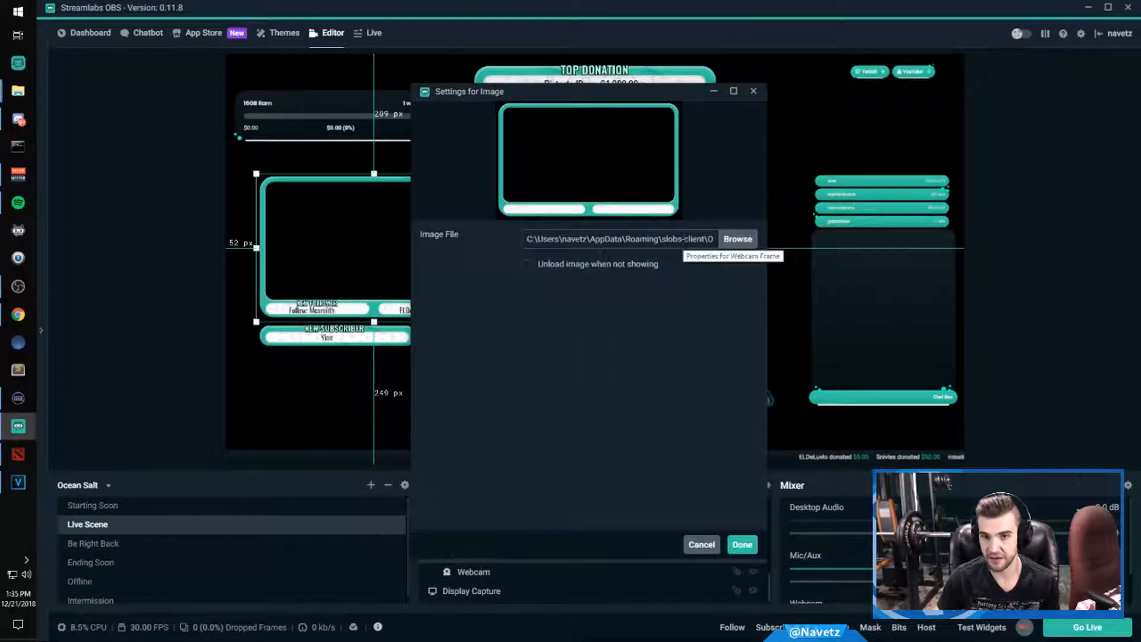
triple_click(626, 238)
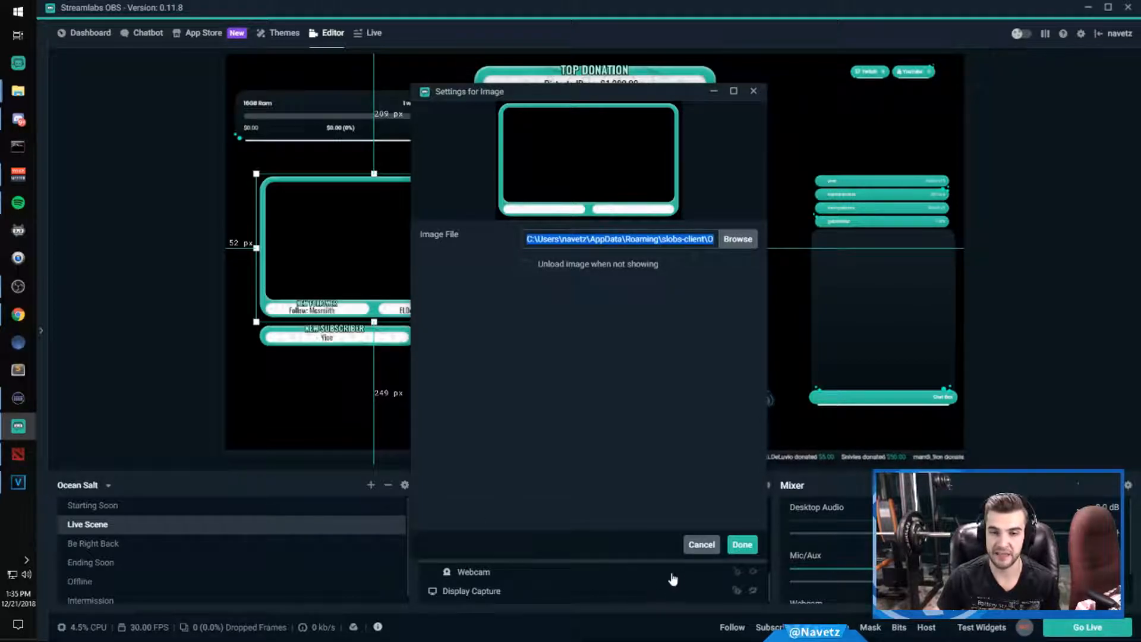
click(693, 545)
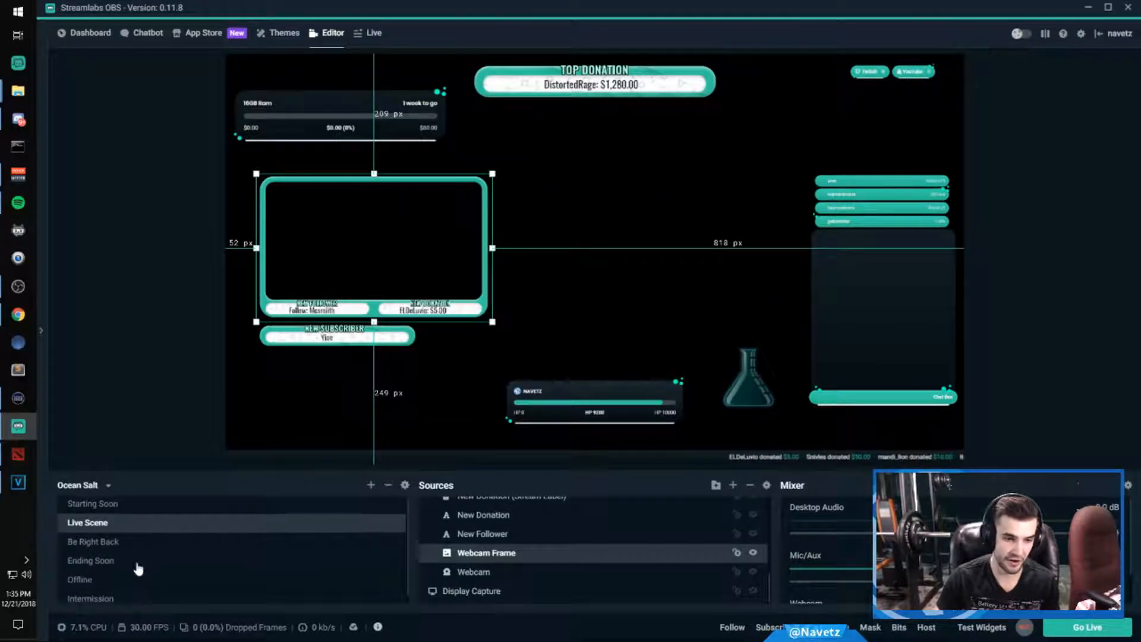
- Add the existing Webcam Frame image source to the Intermission scene
click(98, 593)
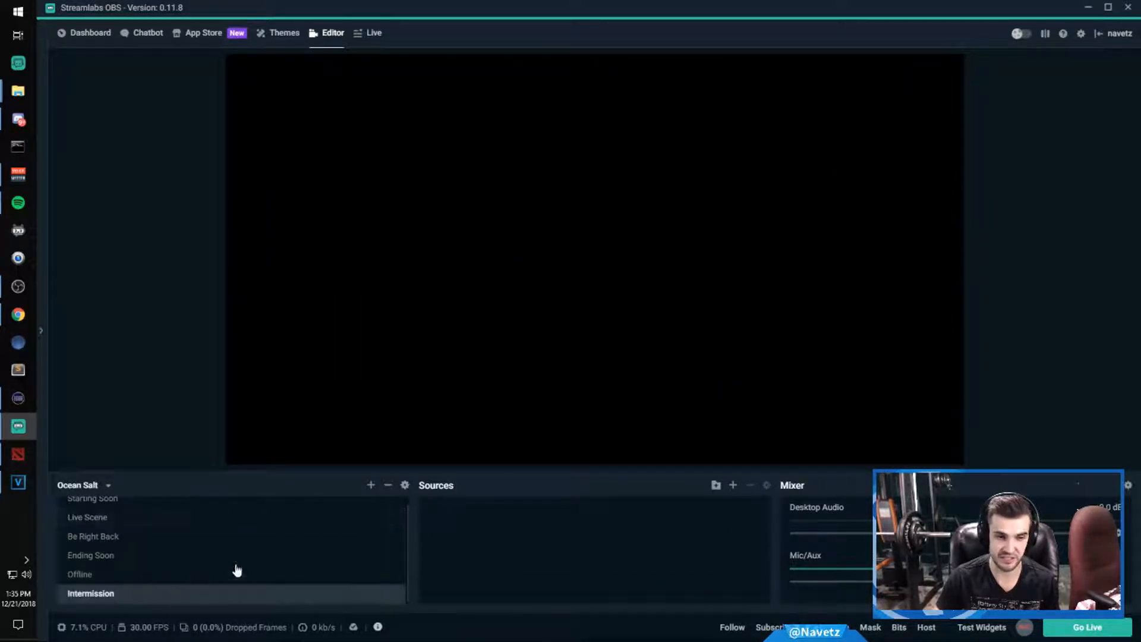
click(733, 485)
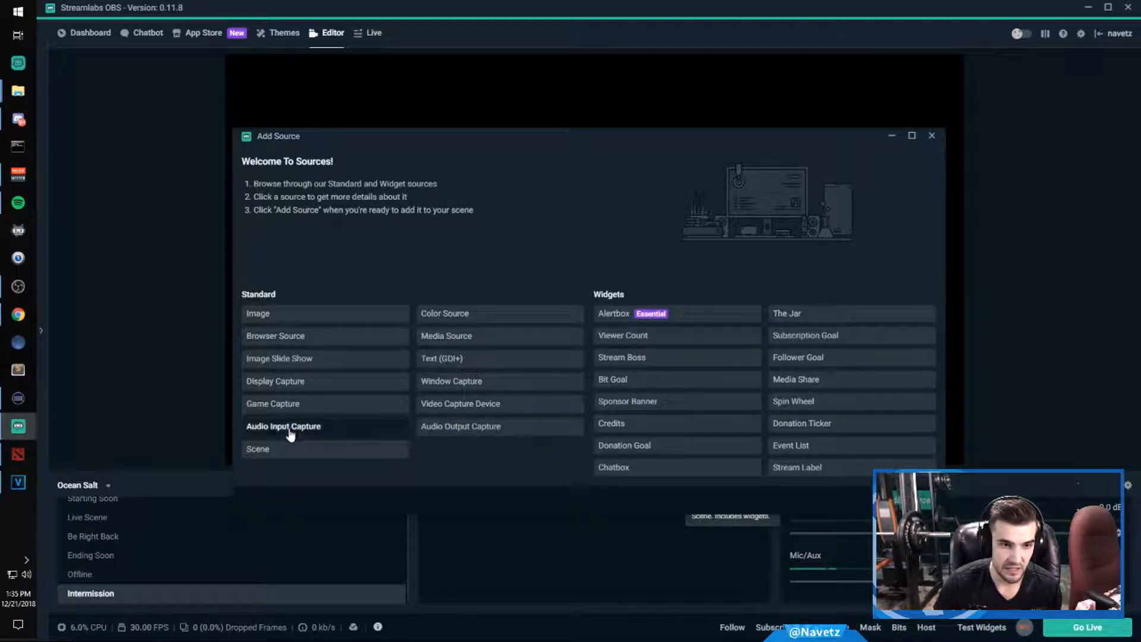
click(333, 314)
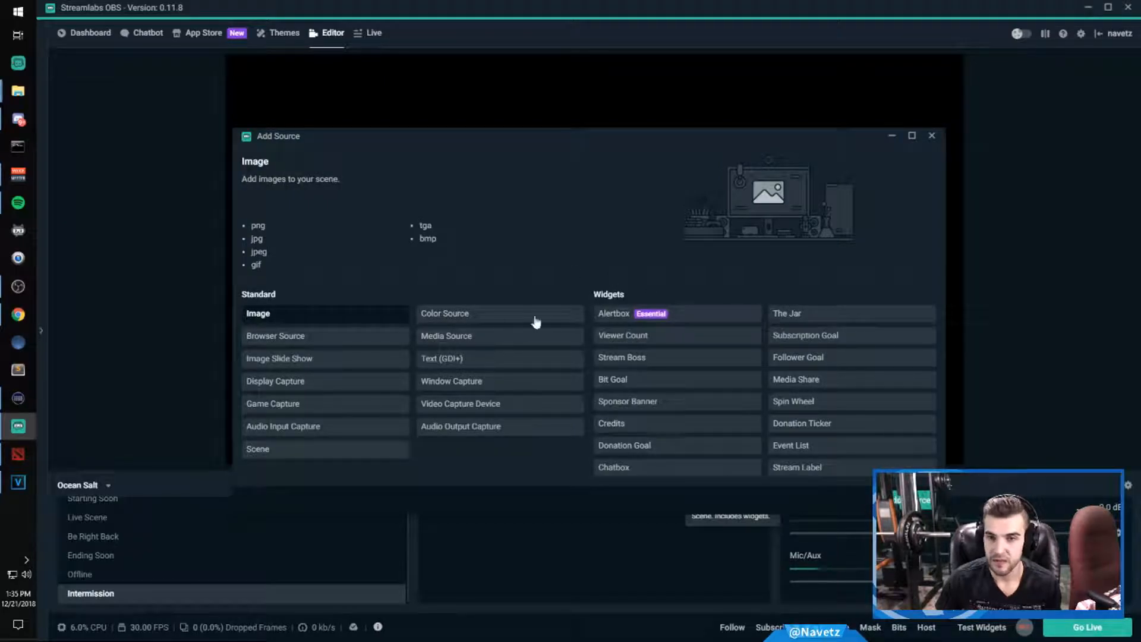
click(942, 503)
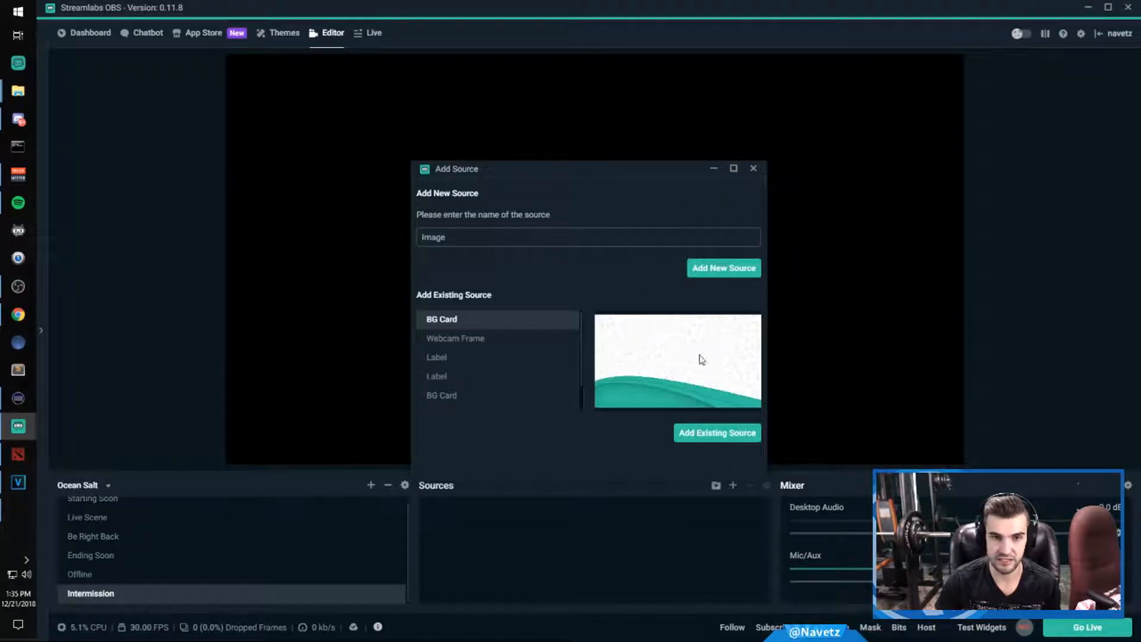
click(457, 338)
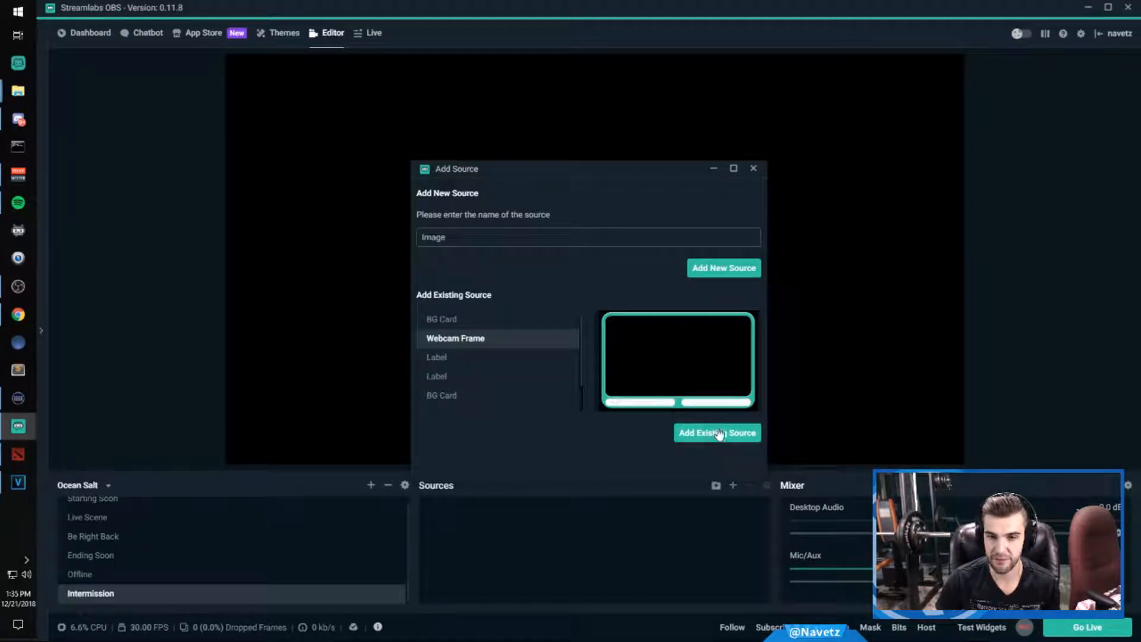
click(719, 433)
- Scale the webcam frame and place it on the left of the canvas, about 77 px from its top and 401 px from its right edge
drag(823, 426, 484, 216)
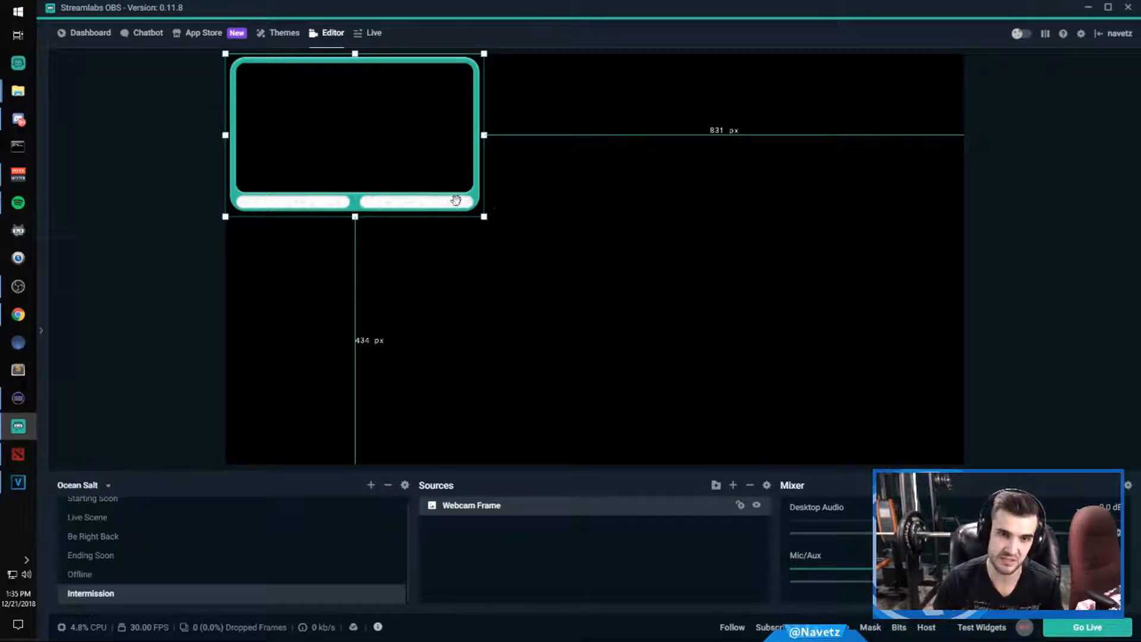
drag(454, 204, 764, 381)
drag(694, 359, 701, 388)
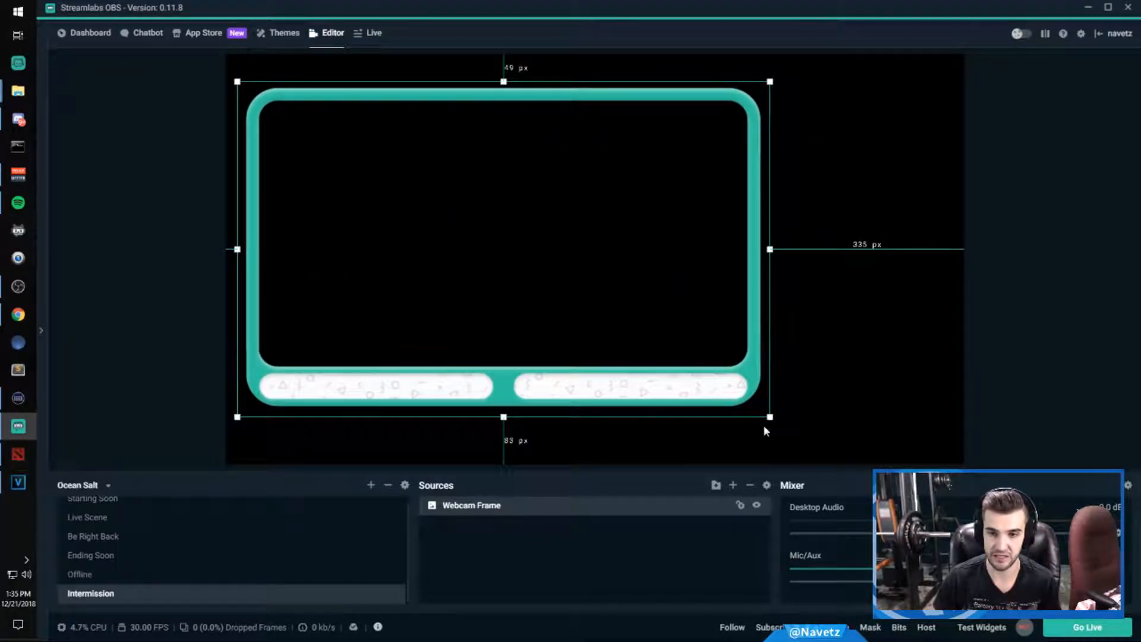
drag(769, 417, 693, 393)
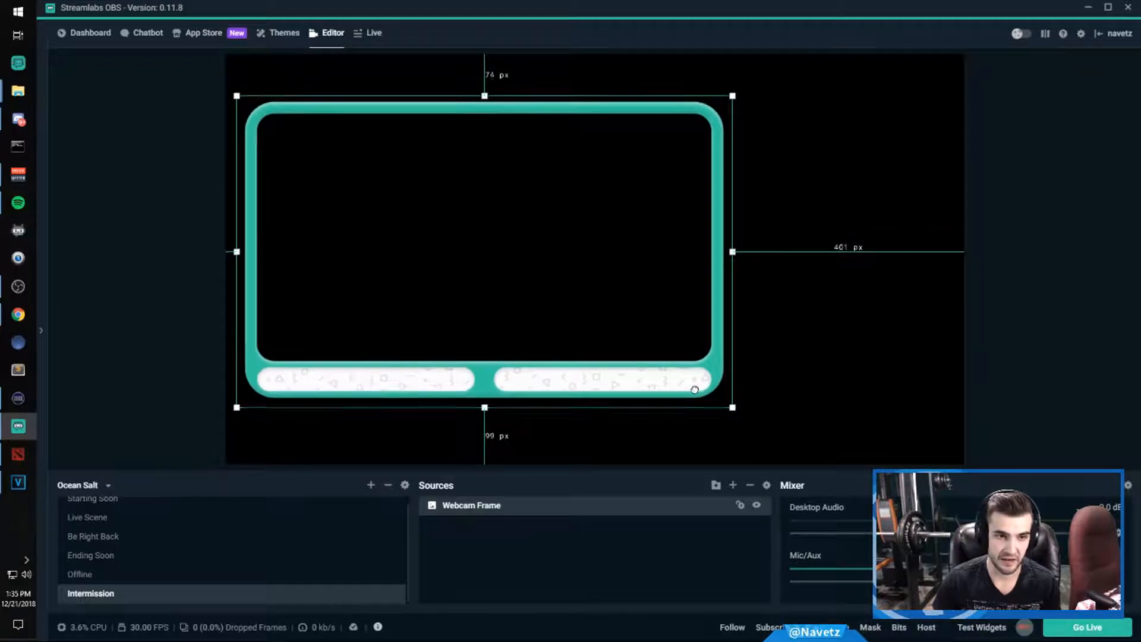
- Add the existing Chat Box widget source to the Intermission scene
click(733, 486)
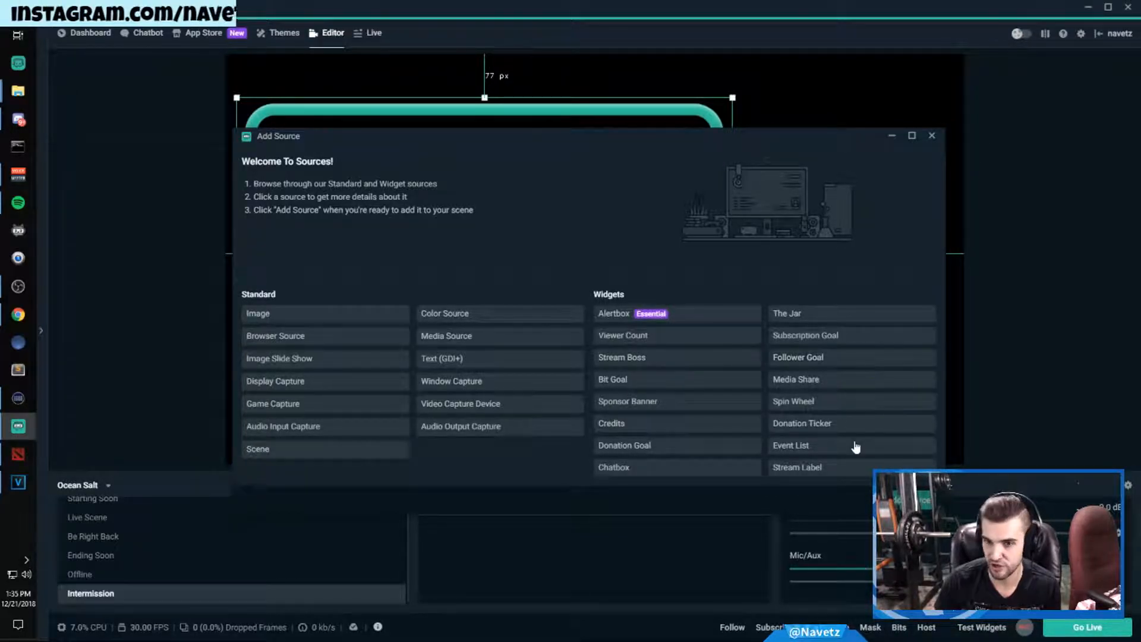
double_click(668, 467)
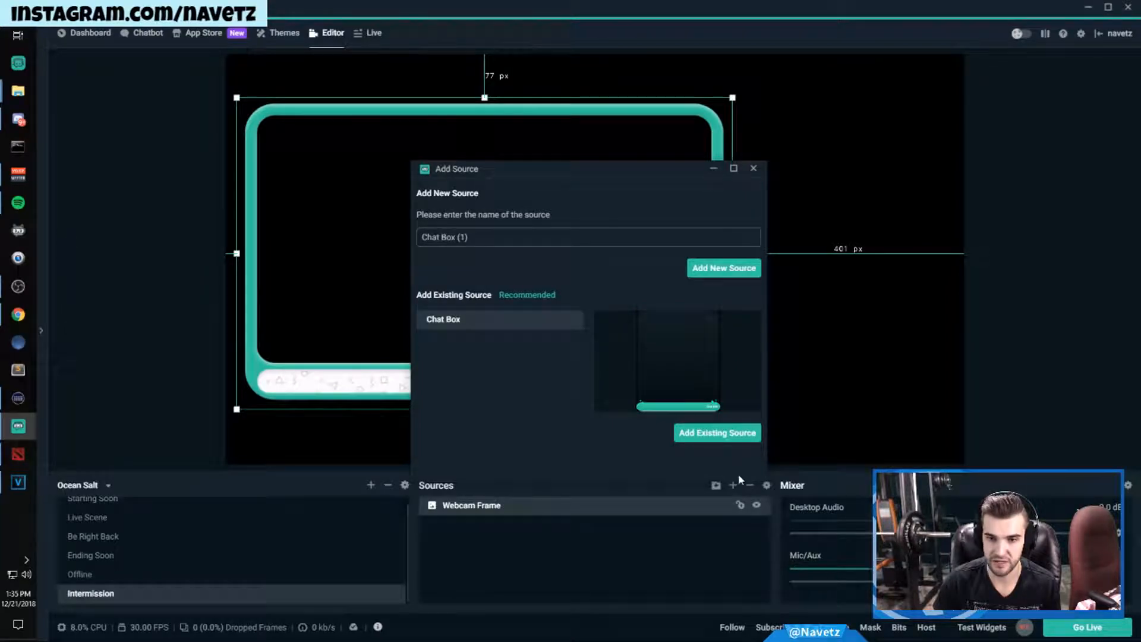
double_click(437, 320)
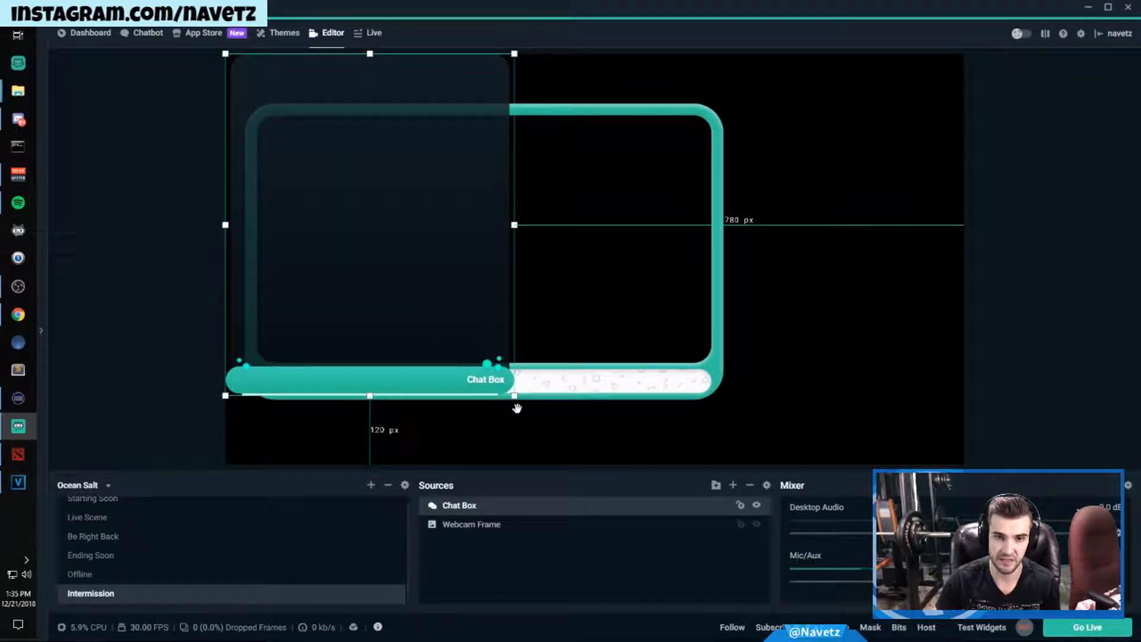
- Shrink the Chat Box and place it beside the webcam frame, about 24 px from the canvas's right edge, and deselect it
drag(511, 395, 384, 240)
drag(331, 205, 871, 309)
drag(897, 211, 885, 148)
drag(896, 191, 890, 169)
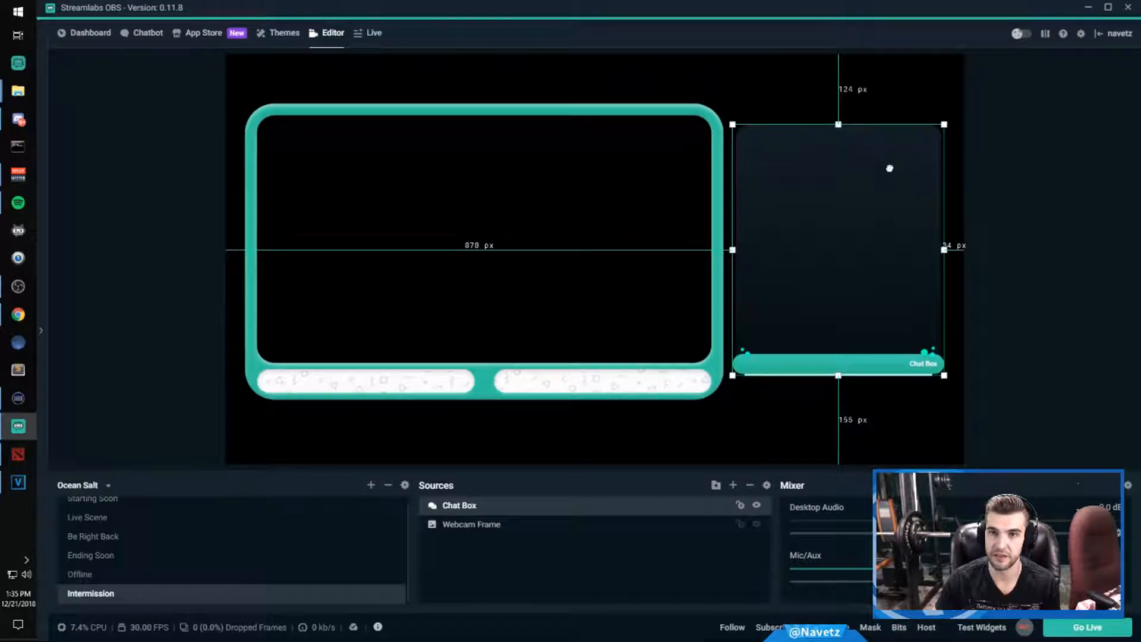
drag(840, 256, 841, 254)
click(824, 119)
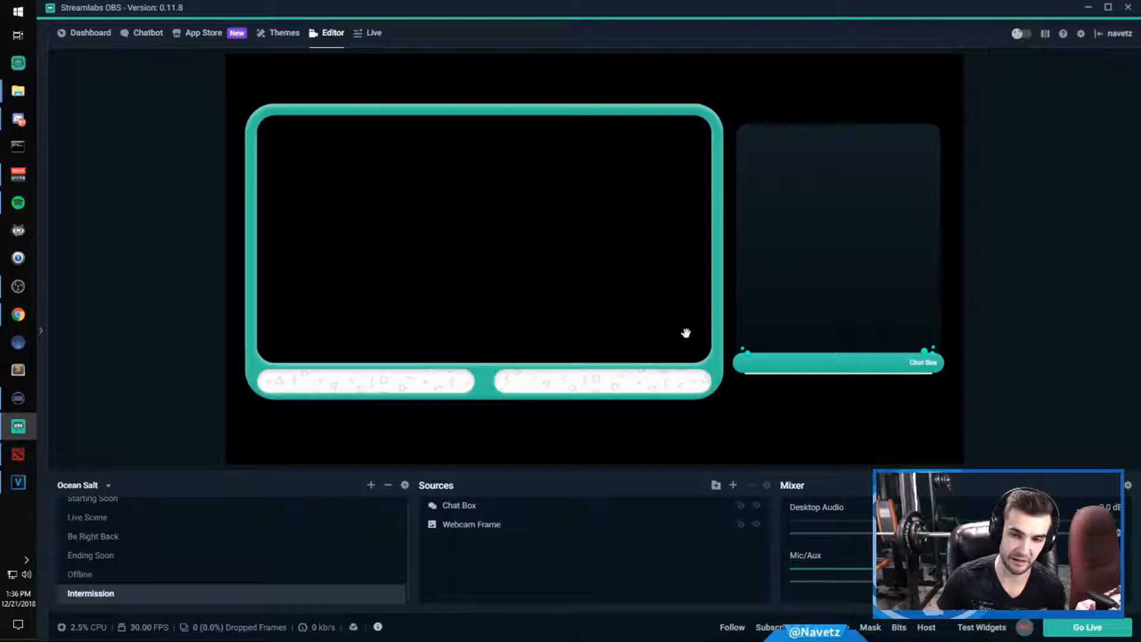
click(733, 485)
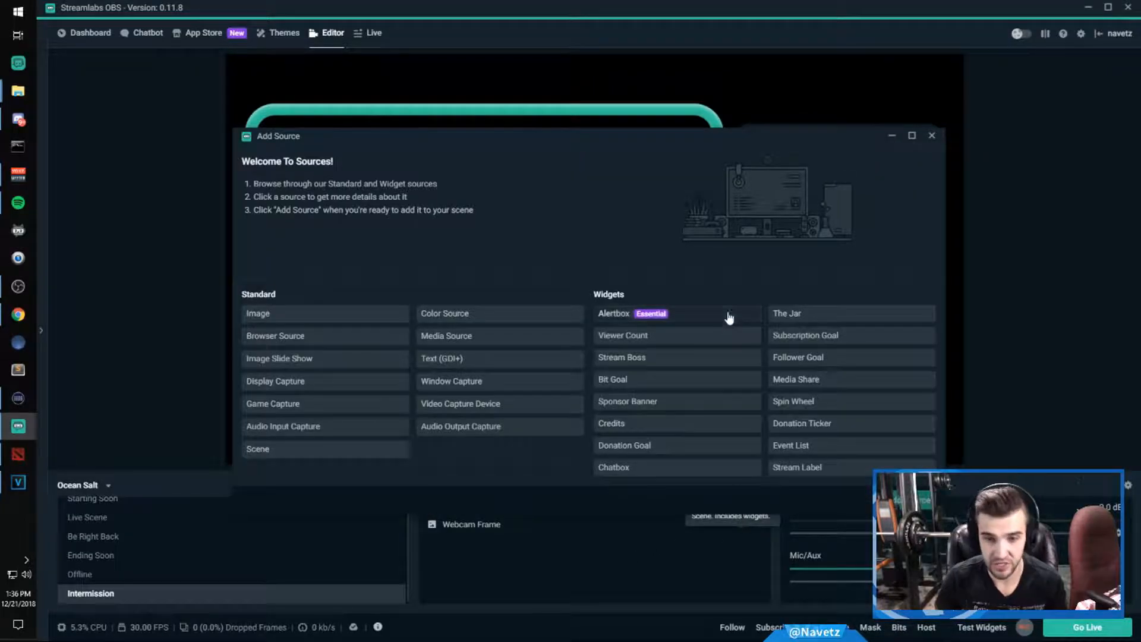
double_click(692, 379)
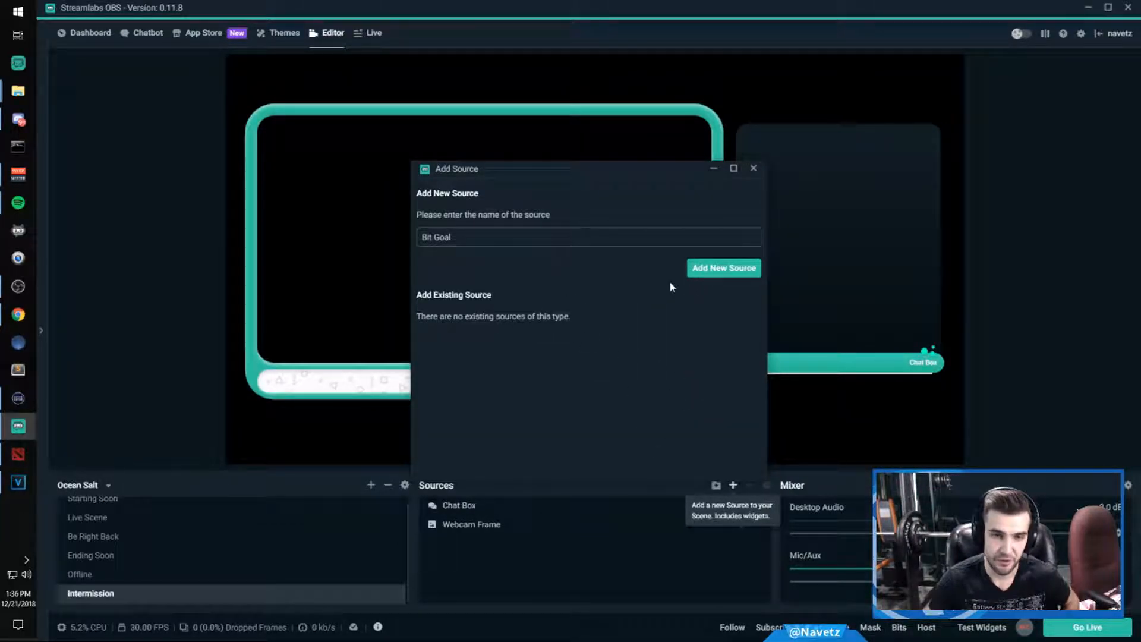
click(753, 169)
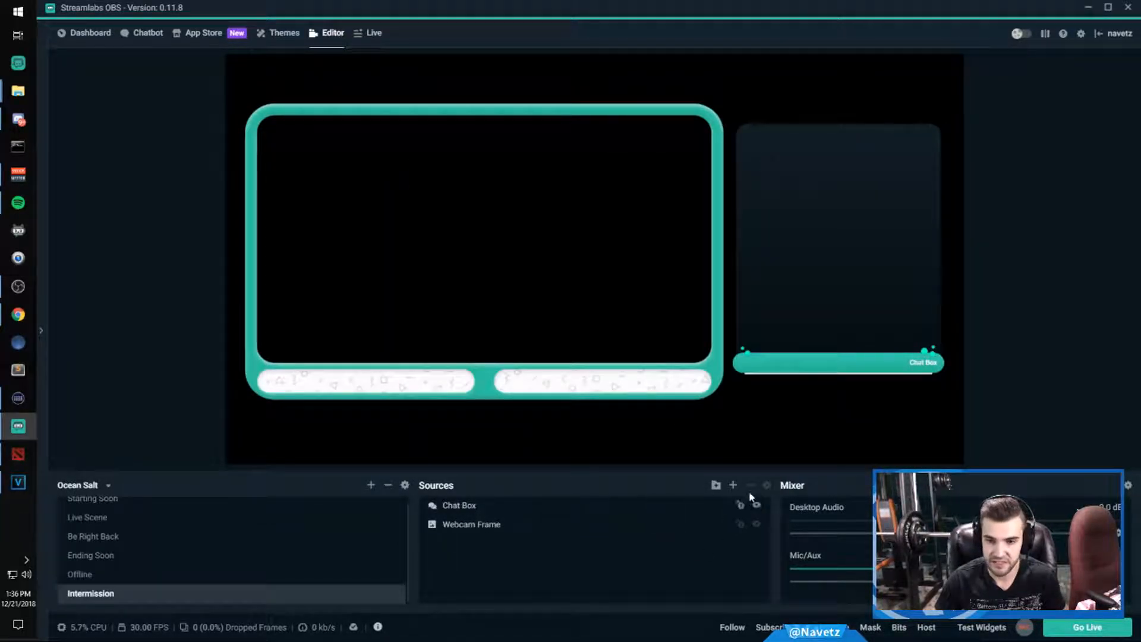
- Add the existing Donation Ticker widget source to the Intermission scene
click(733, 485)
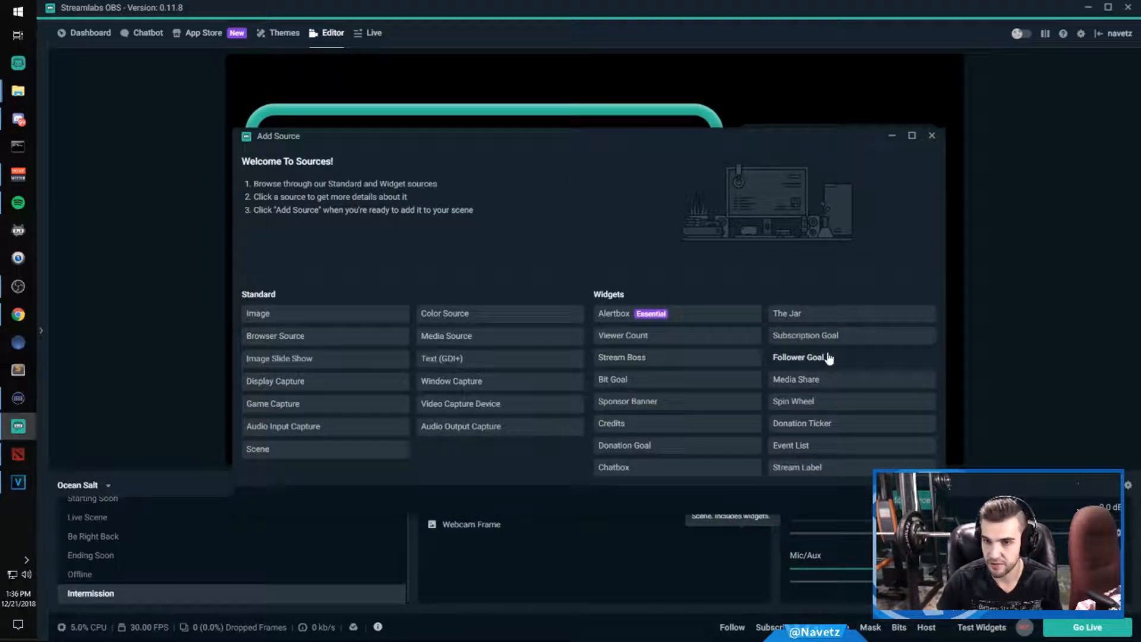
click(821, 424)
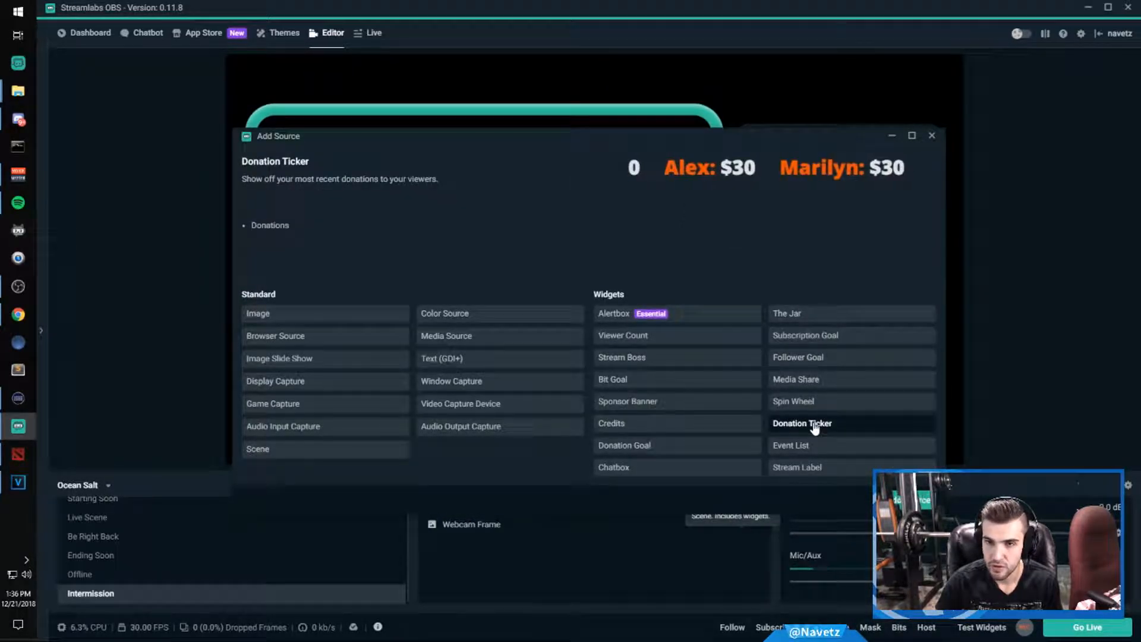
click(847, 488)
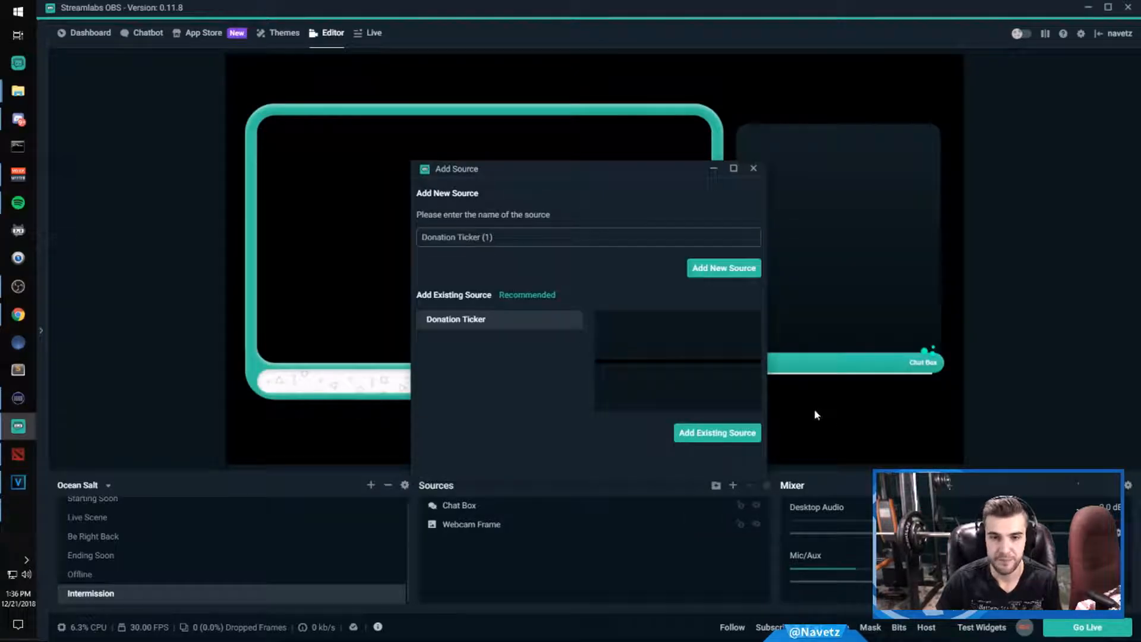
click(720, 434)
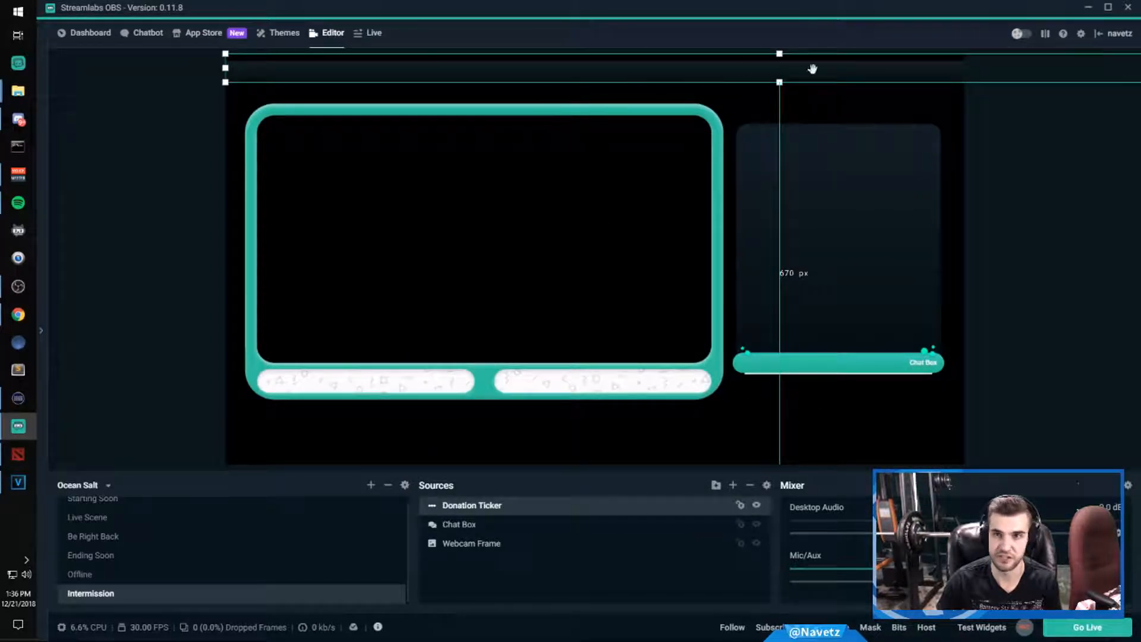
- Scale the Donation Ticker to the canvas width, move it to the canvas's bottom edge, and select the webcam frame
drag(225, 82, 279, 69)
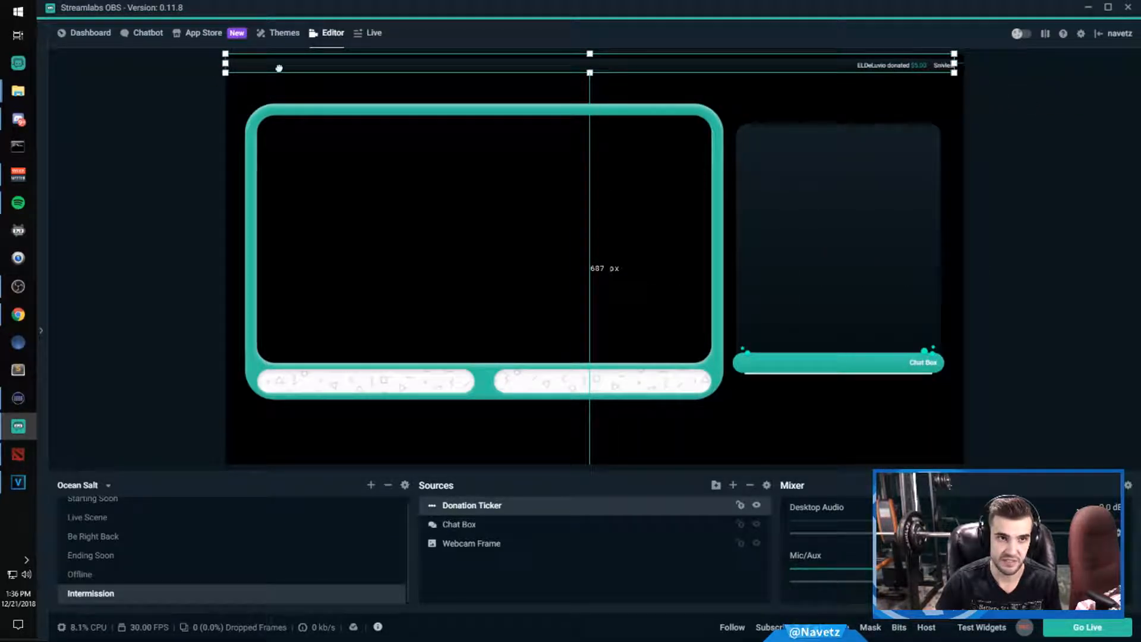
drag(954, 72, 670, 458)
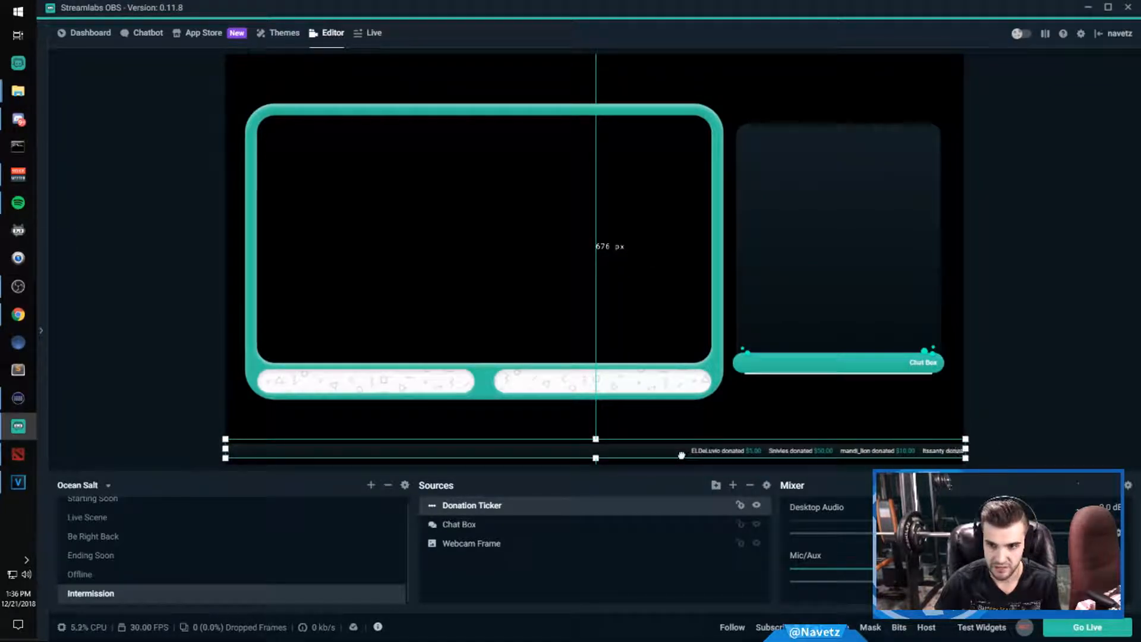
click(720, 390)
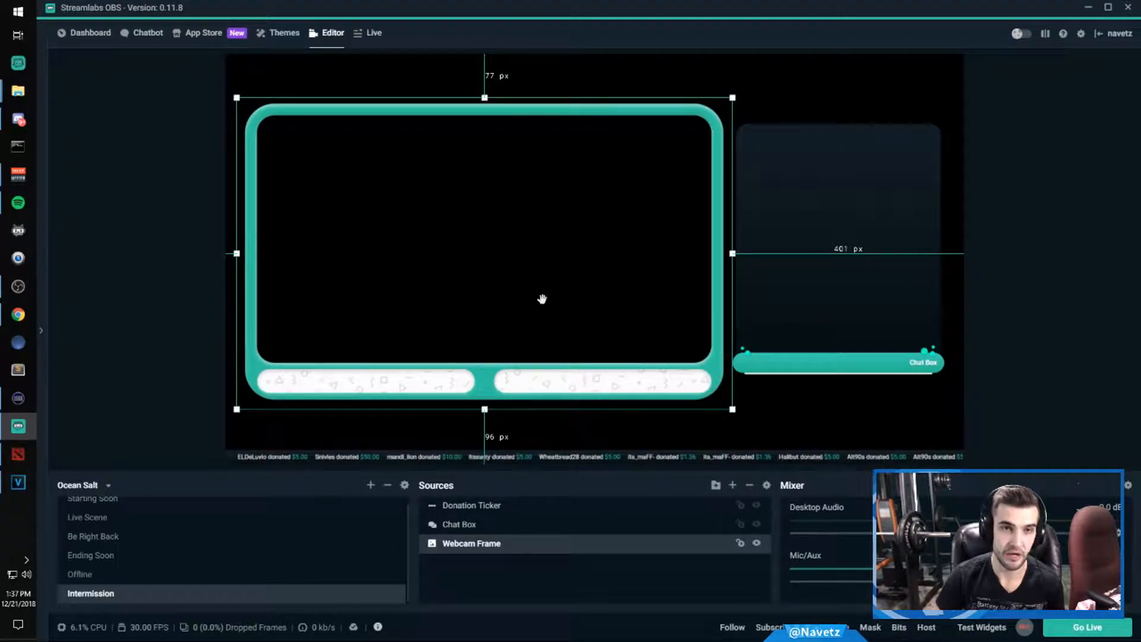
- Examine the Star Sailing scene theme's details and its Stream Starting Soon preview
click(285, 34)
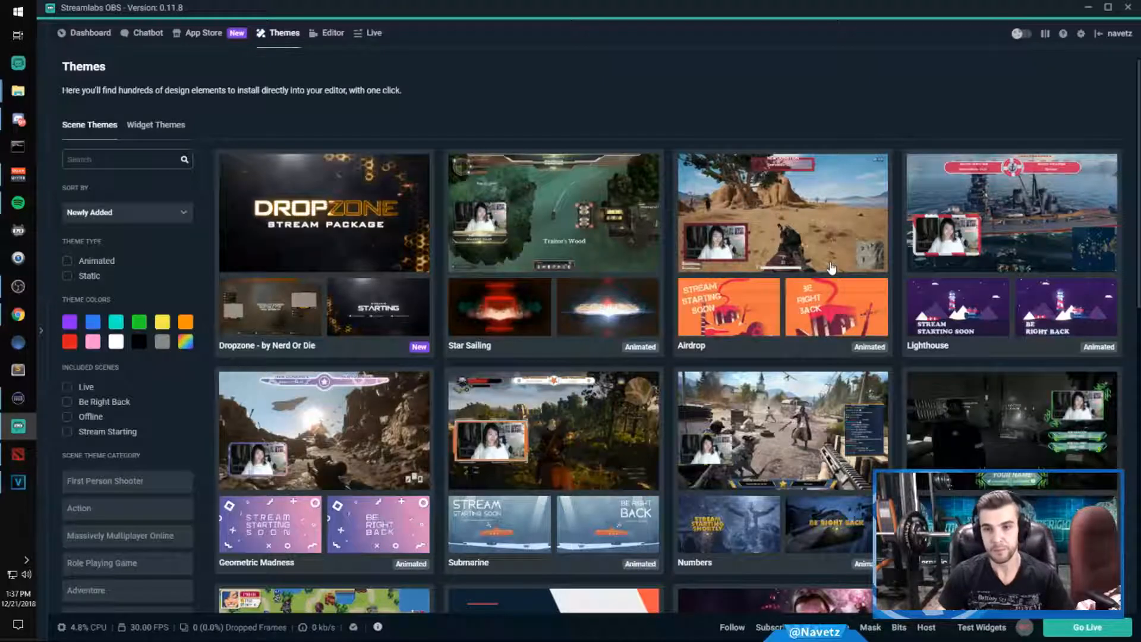
click(550, 236)
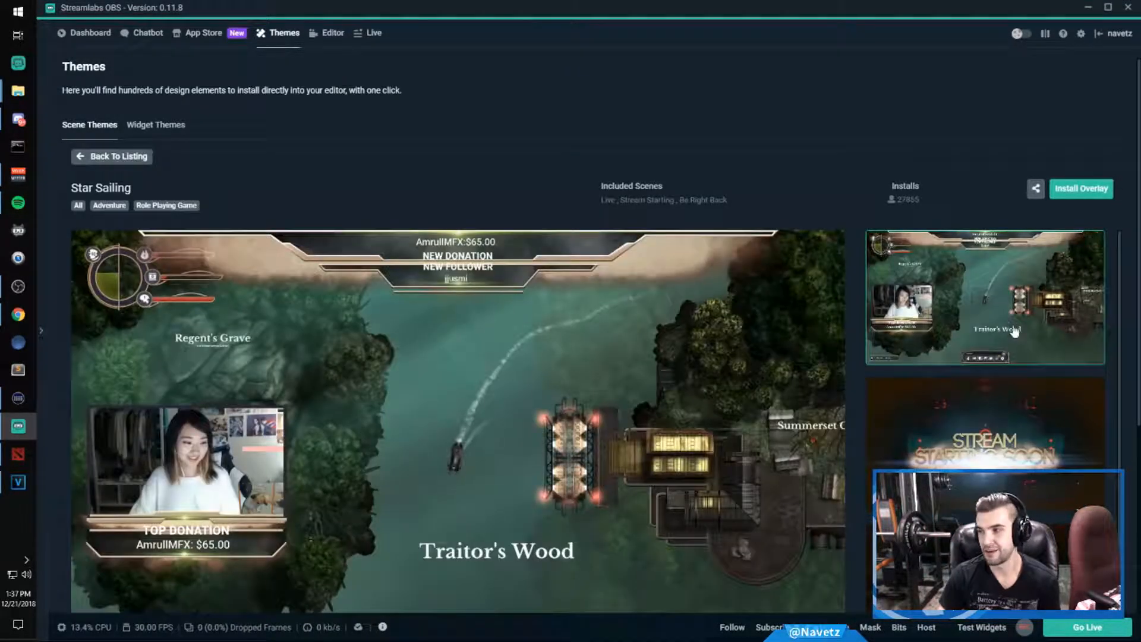
scroll(987, 321, down, 1)
click(969, 331)
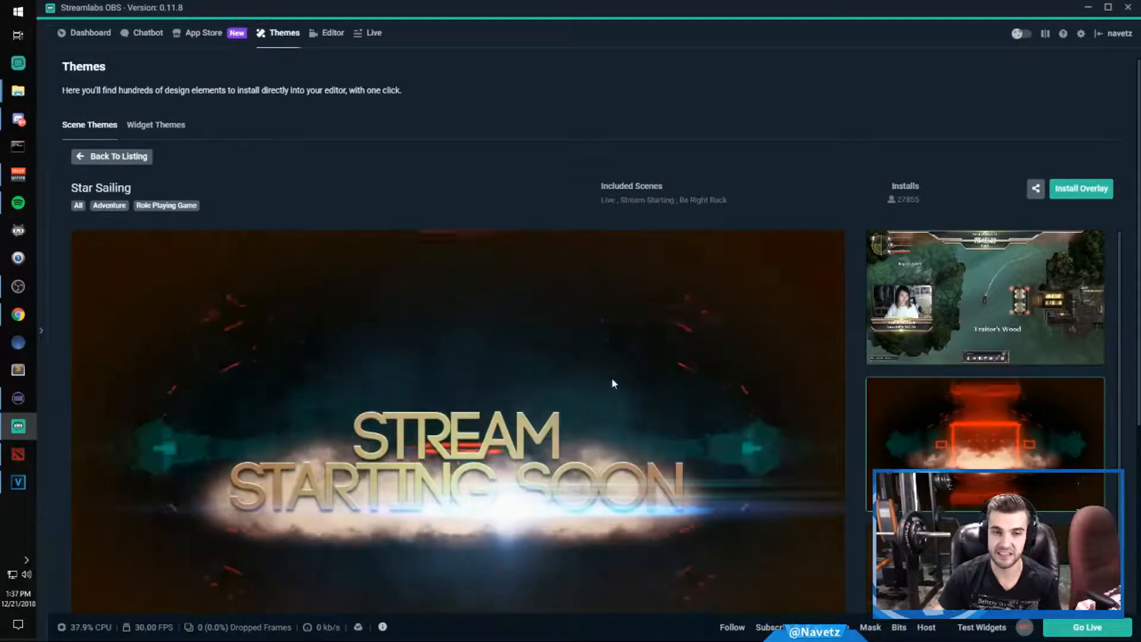
scroll(613, 380, down, 1)
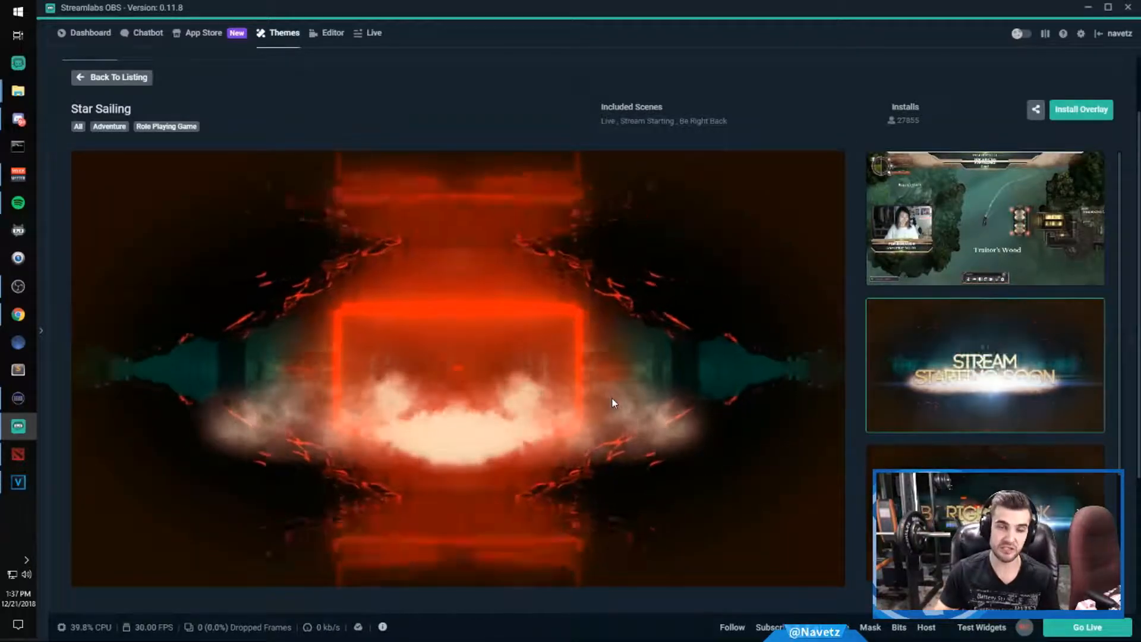
- Hide the Webcam Frame in the Intermission scene and add a new image source named Navetz Image using fjoriborder1 (Custom)
click(327, 34)
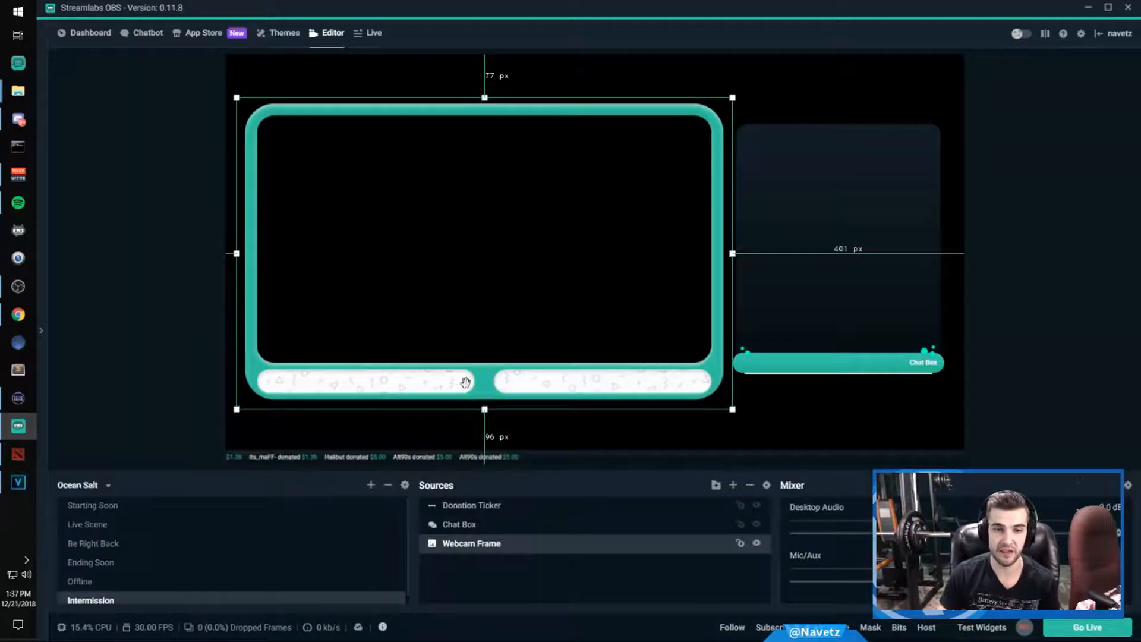
click(756, 543)
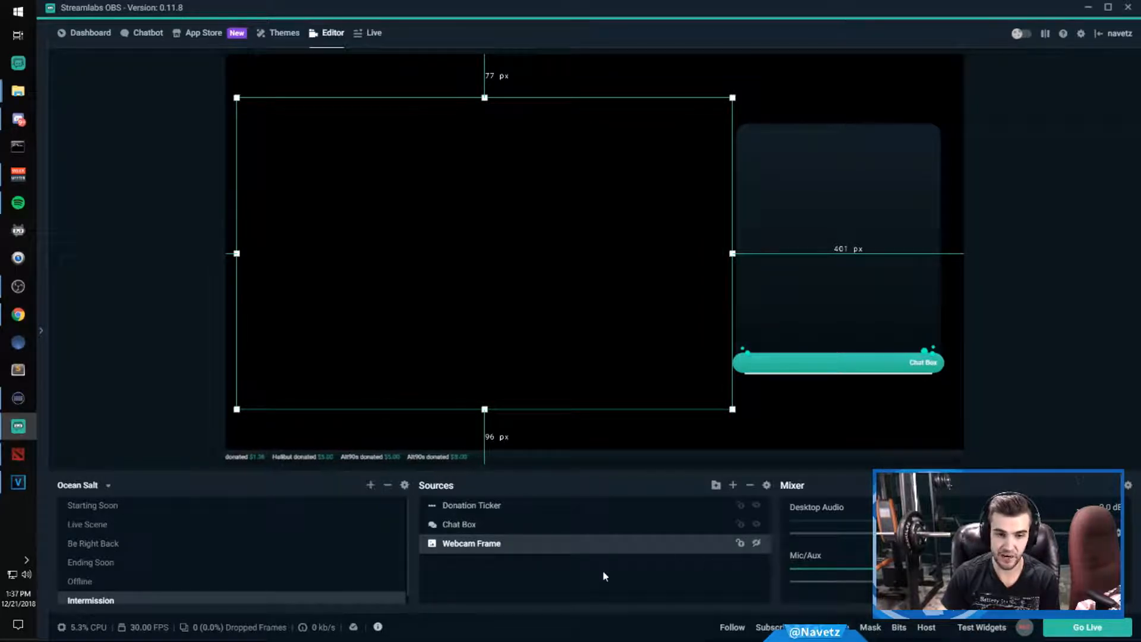
click(732, 487)
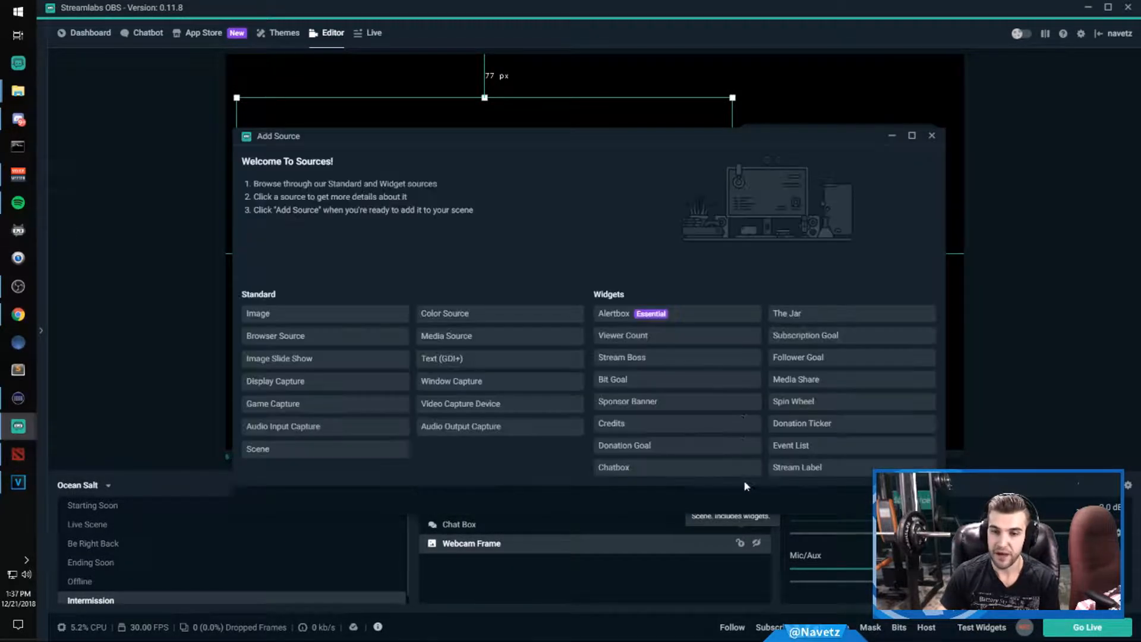
double_click(320, 326)
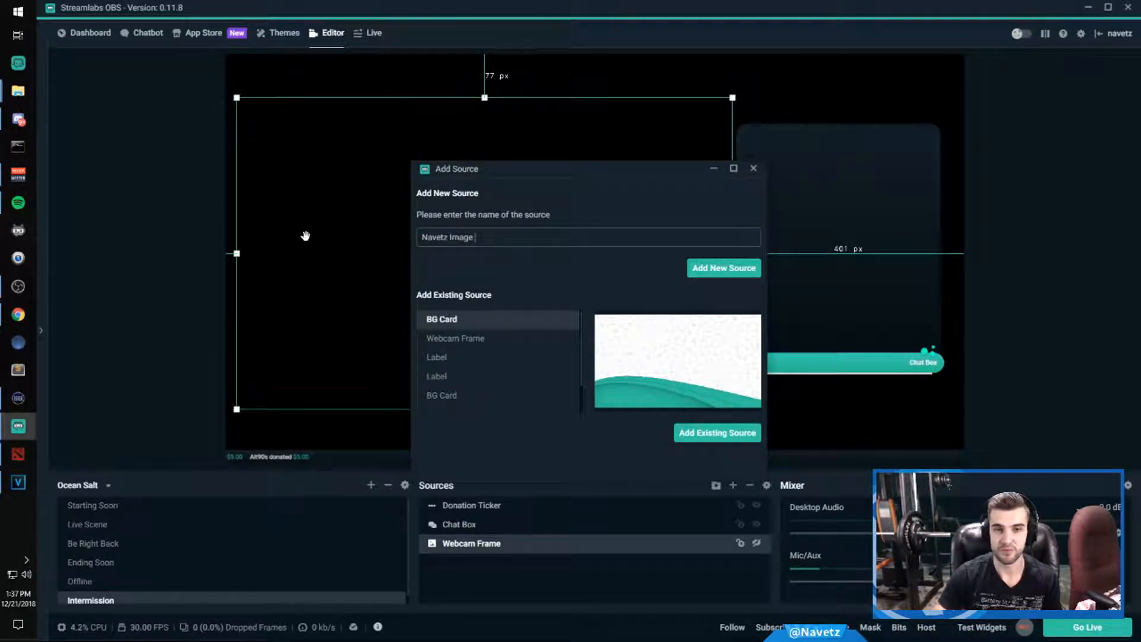
click(737, 271)
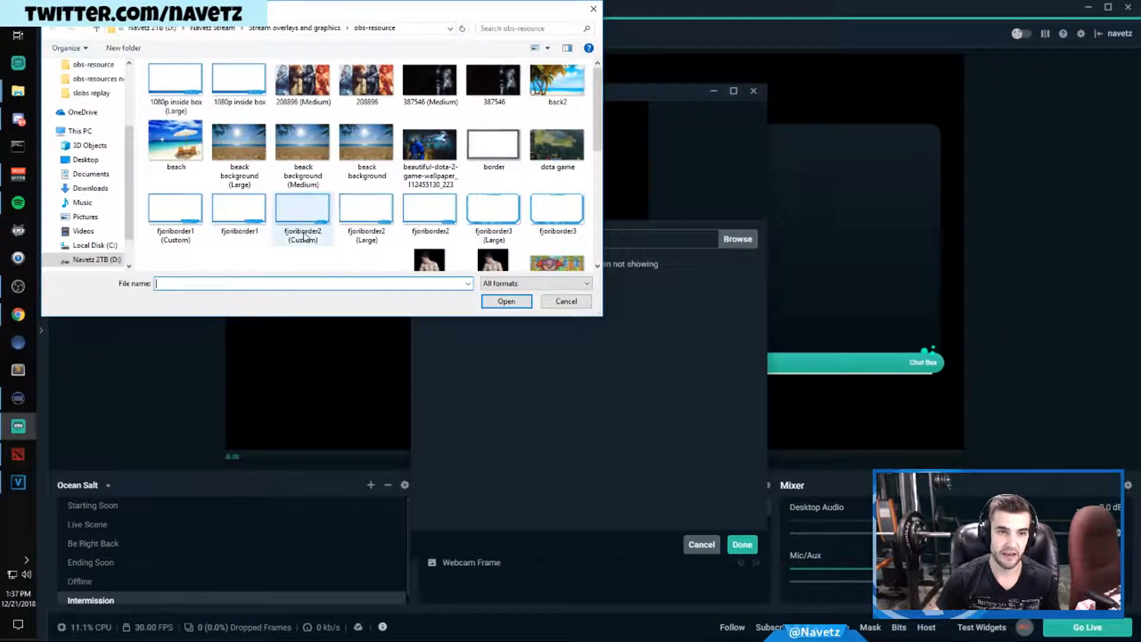
click(194, 218)
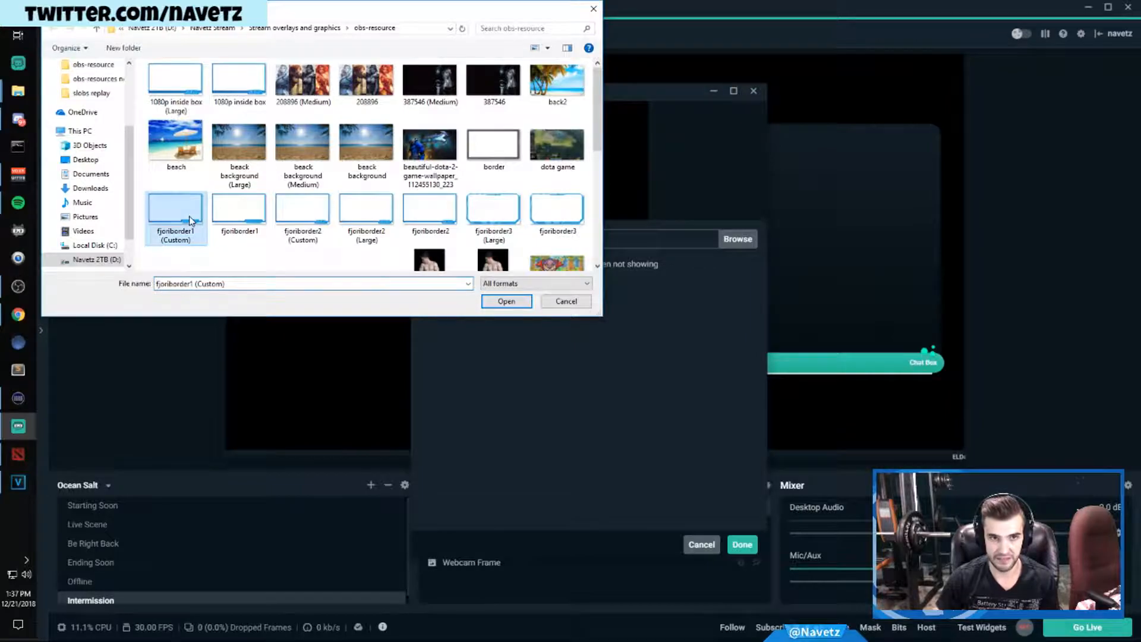
click(506, 301)
click(741, 547)
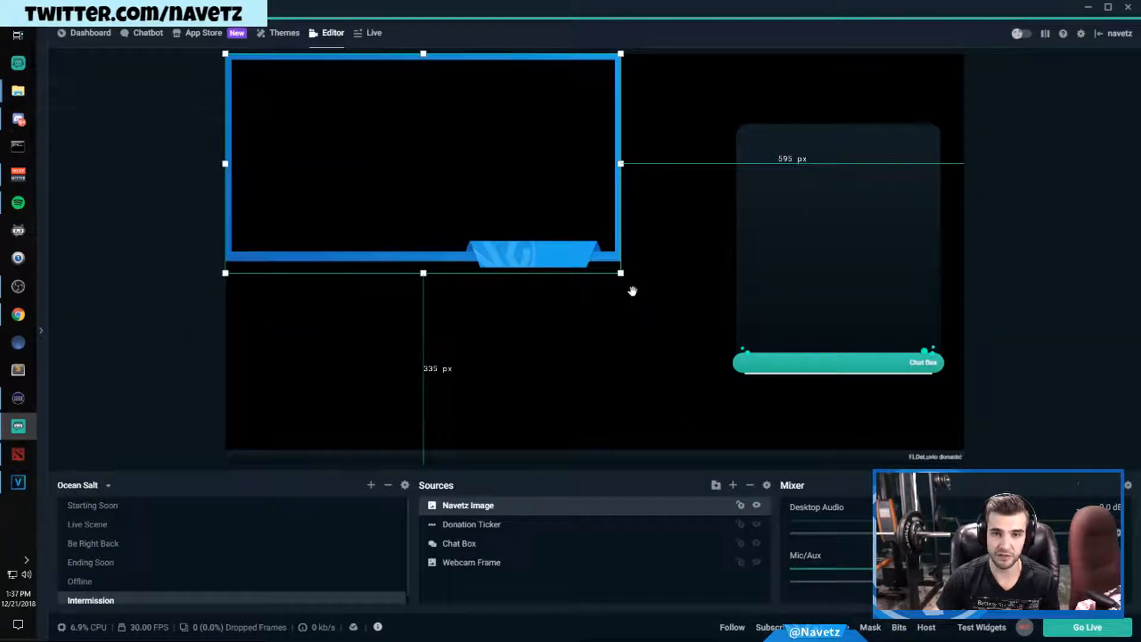
- Enlarge the Navetz Image and place it beside the Chat Box, about 43 px from the canvas's left edge and 121 px from its top
click(601, 320)
drag(562, 253, 714, 365)
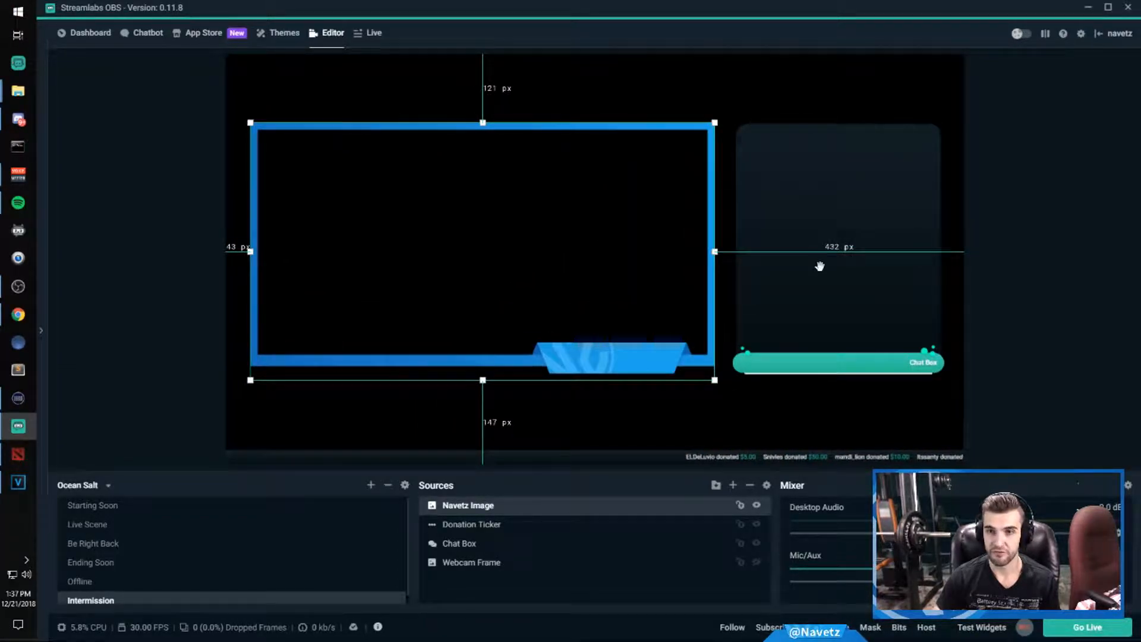
click(836, 301)
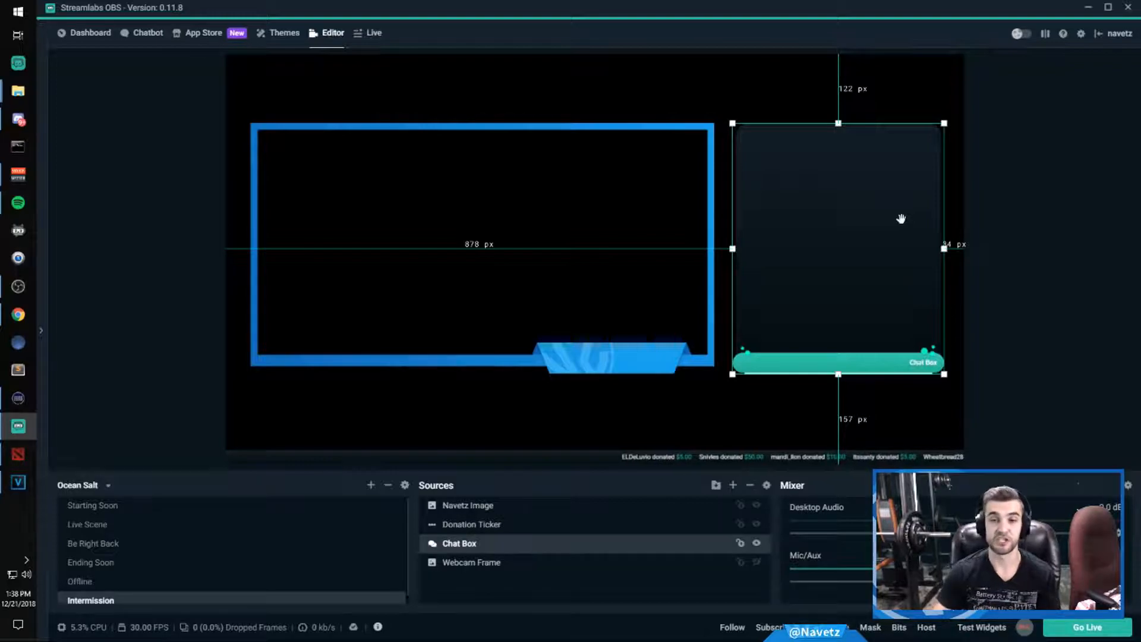
click(590, 181)
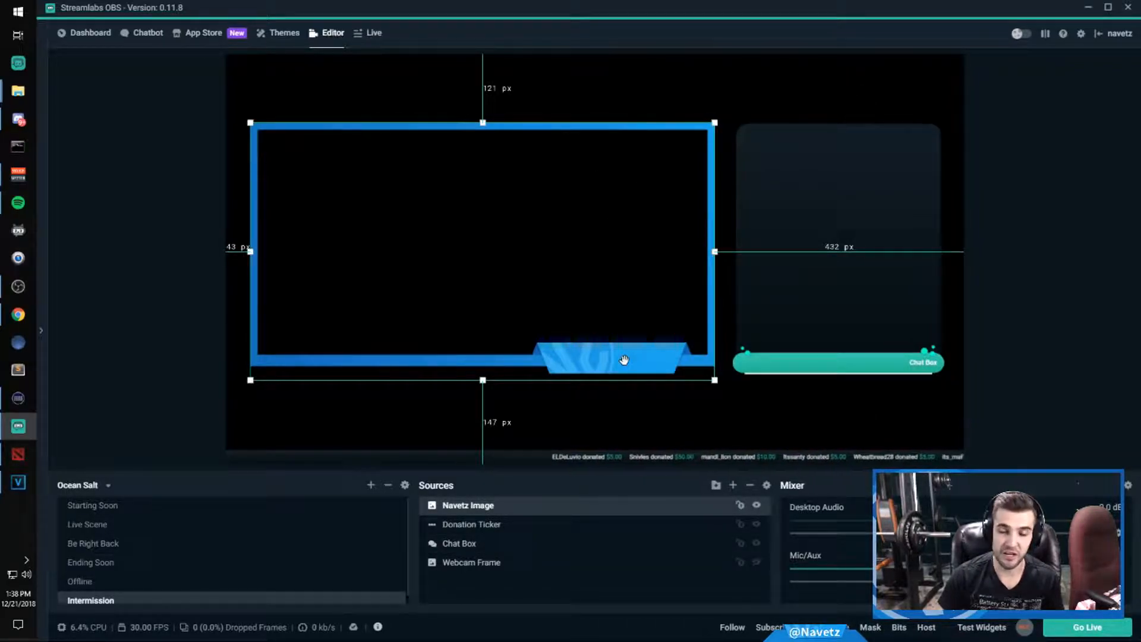
click(640, 102)
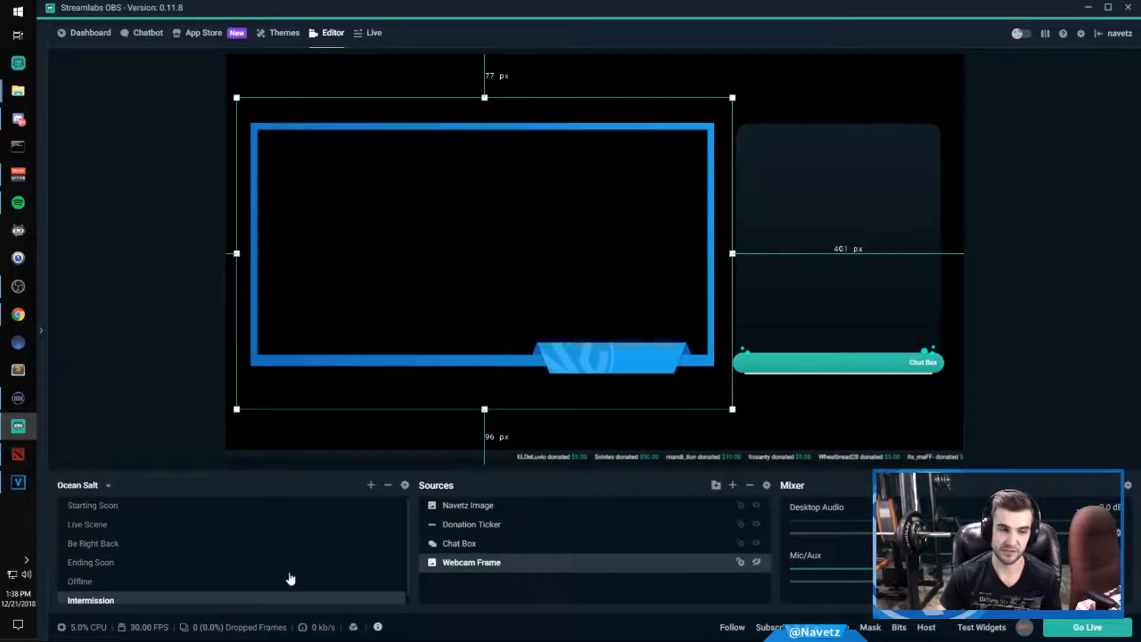
scroll(291, 554, down, 1)
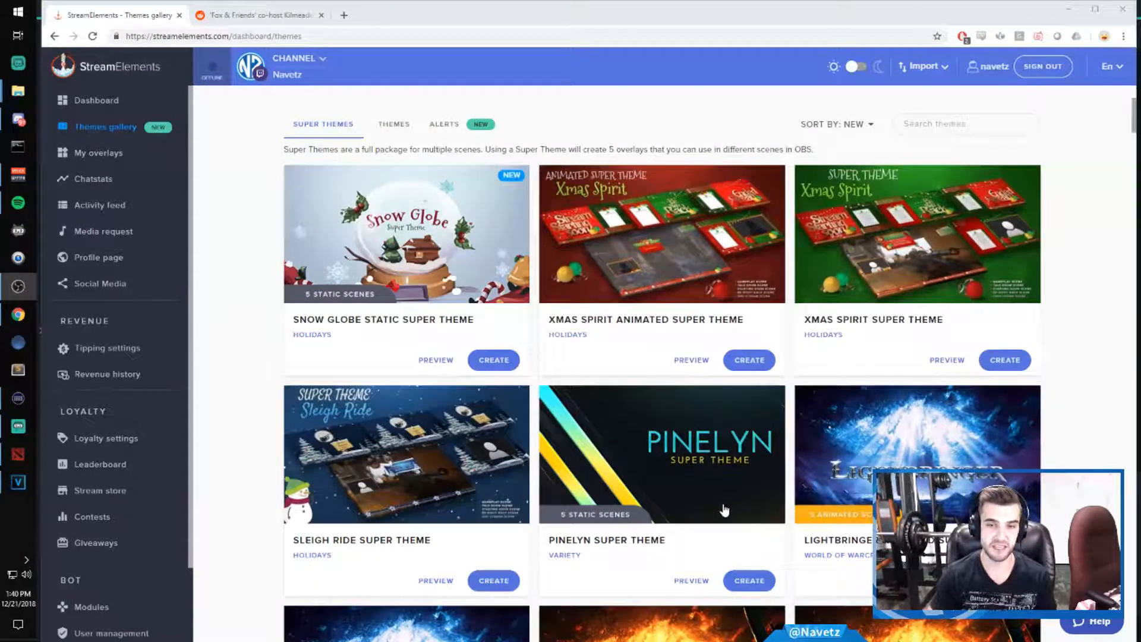
- Create an overlay named Navetz Video Demo from the Snow Globe Static Super Theme
scroll(729, 491, down, 1)
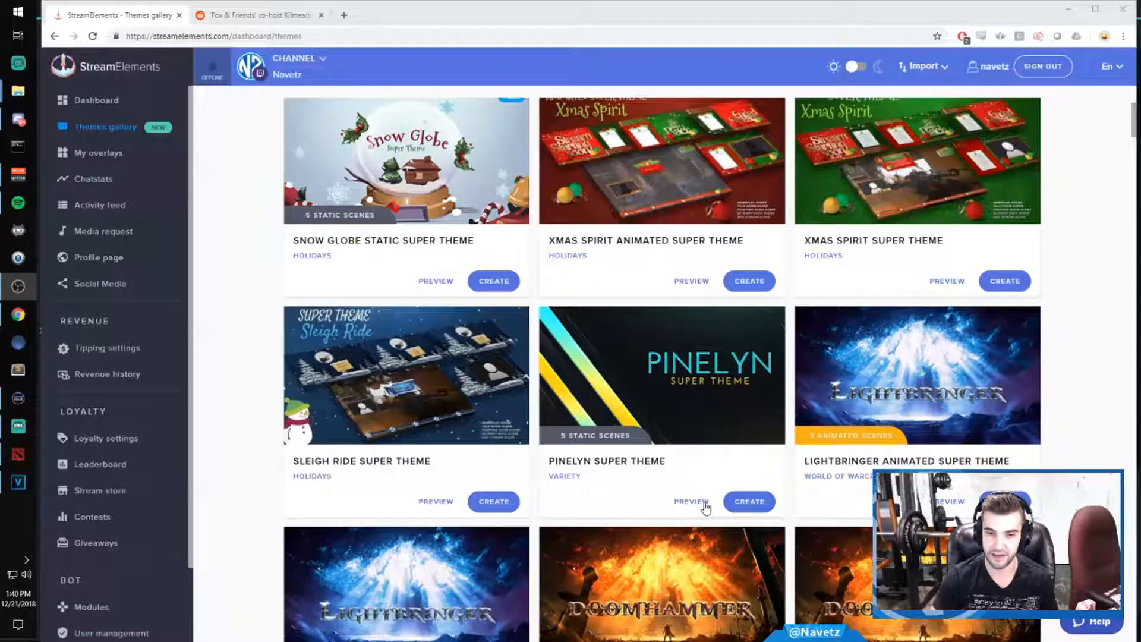
scroll(475, 360, up, 2)
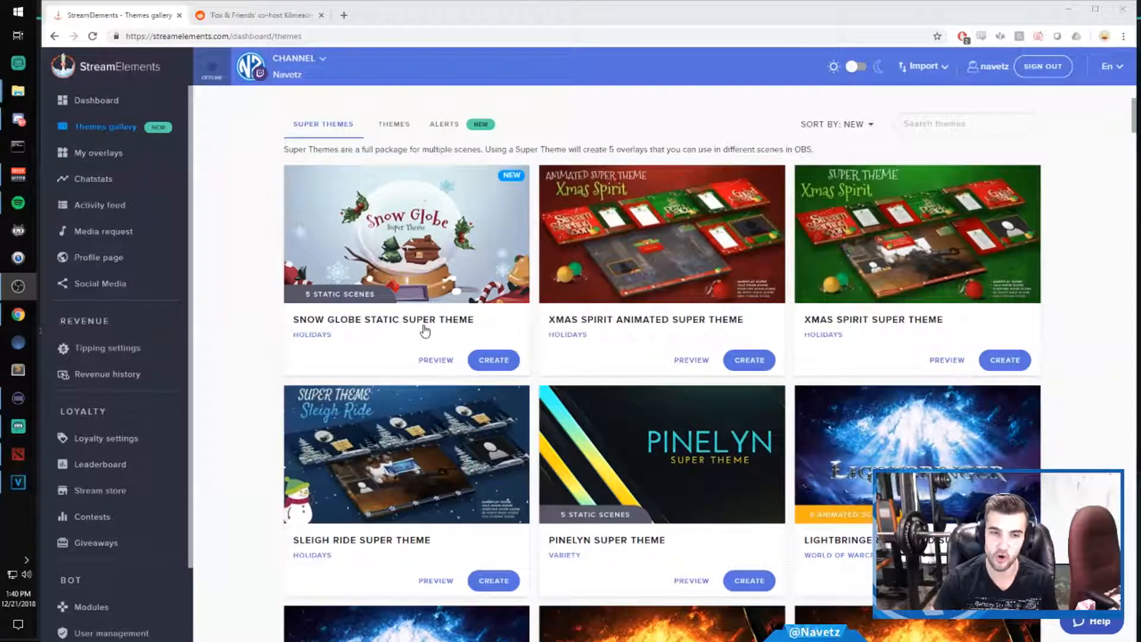
click(478, 357)
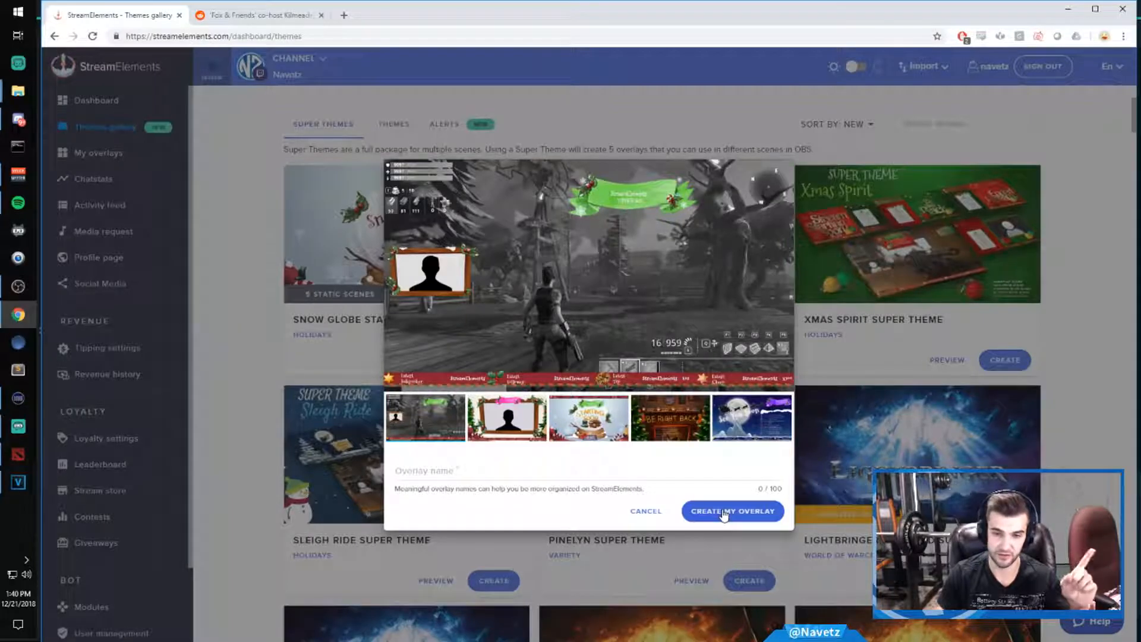
click(537, 473)
text(N)
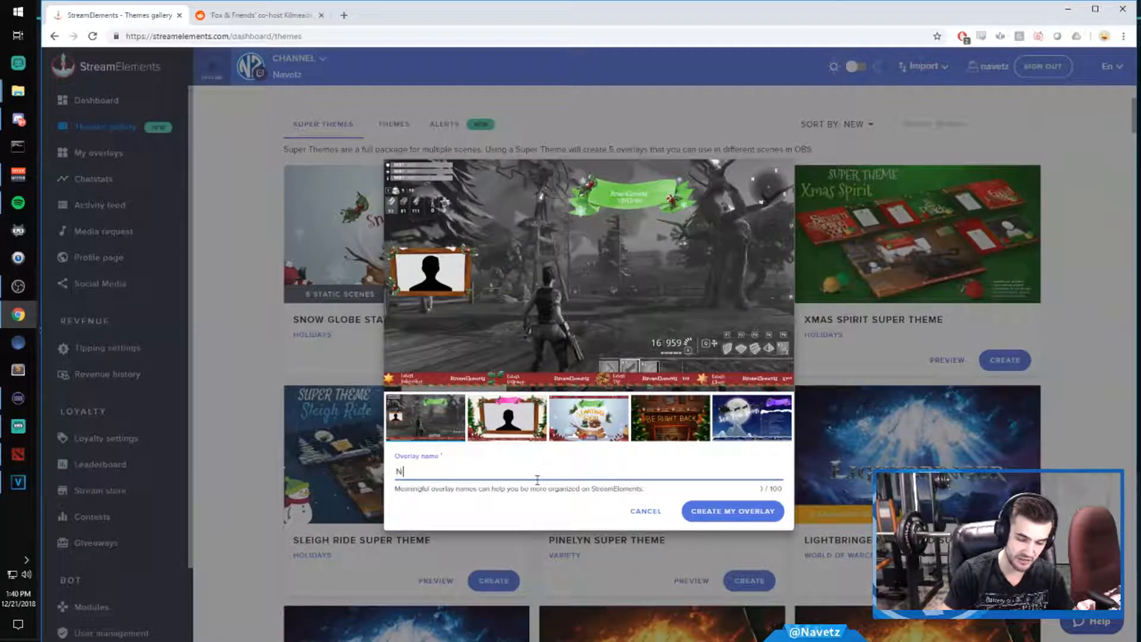
text(avetz Youtube)
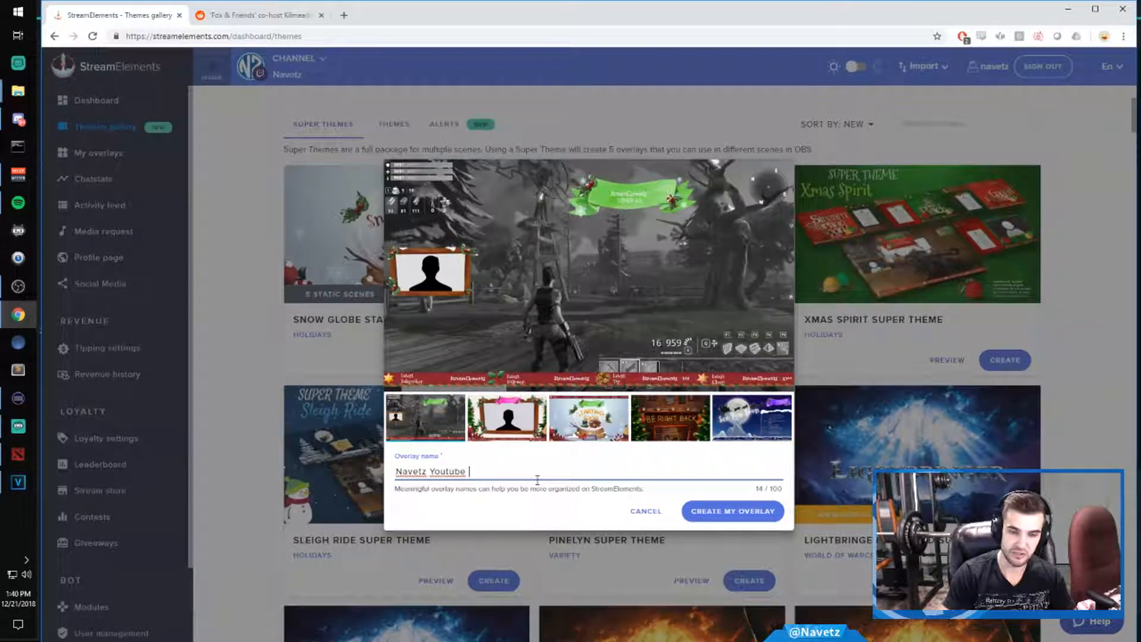
key(ctrl+BackSpace)
text(Video Demo)
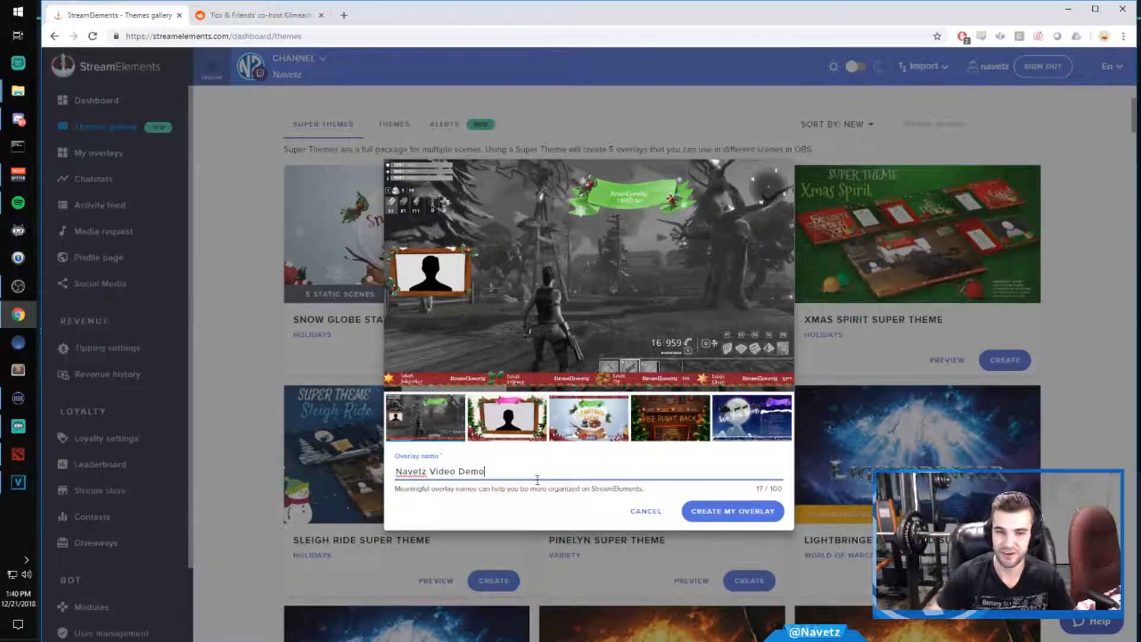
click(728, 512)
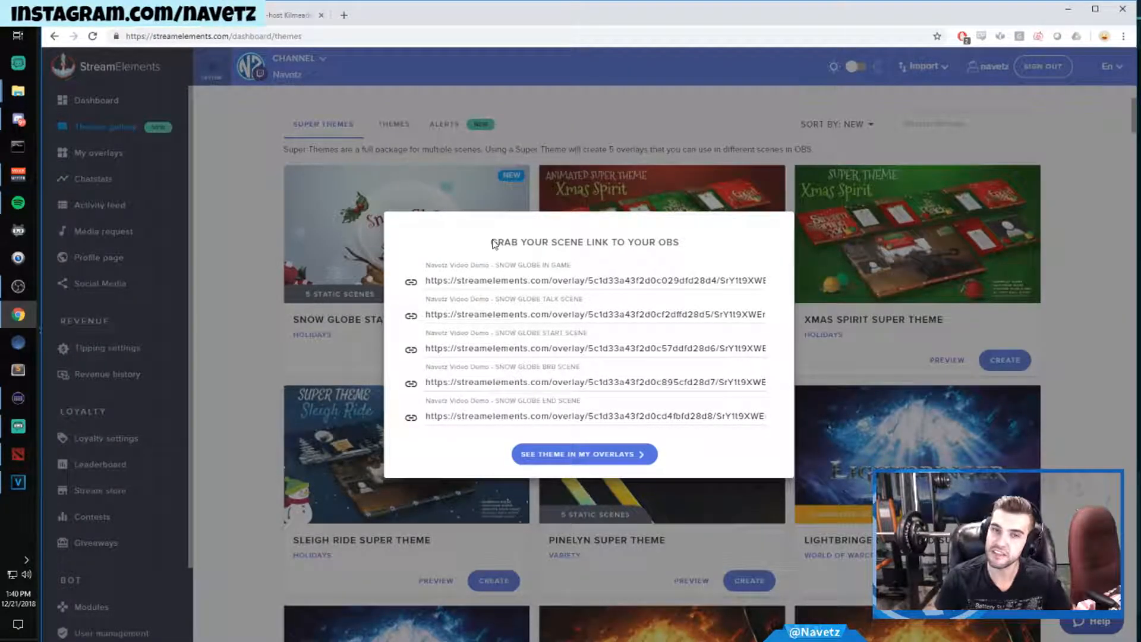
- Copy the overlay link of the Snow Globe In Game scene
drag(490, 243, 683, 245)
click(569, 271)
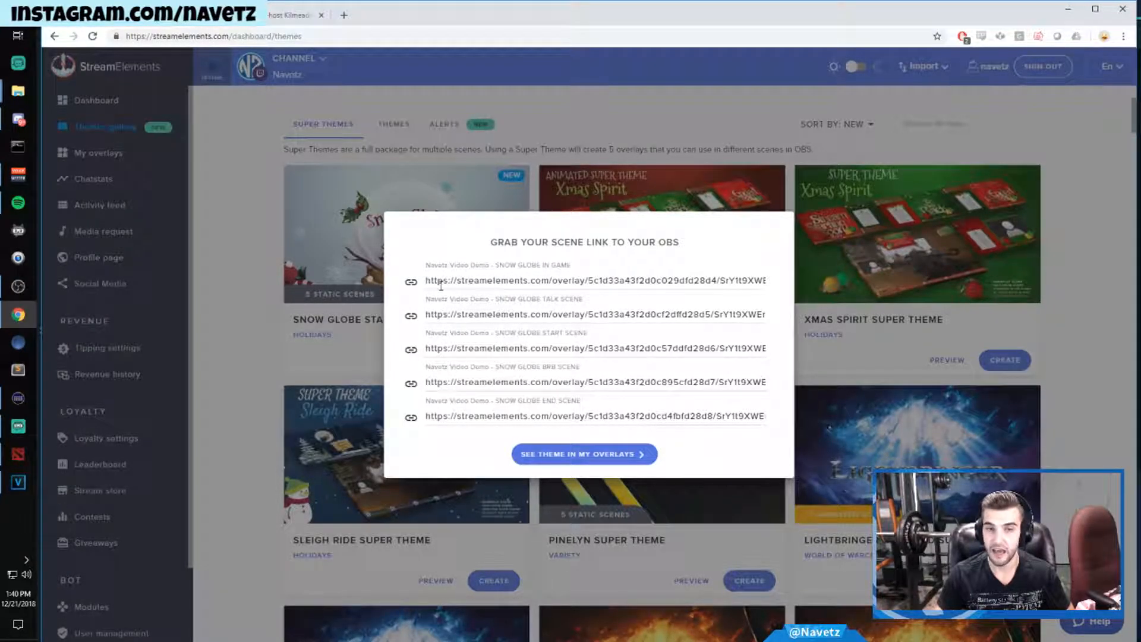
drag(426, 284, 420, 287)
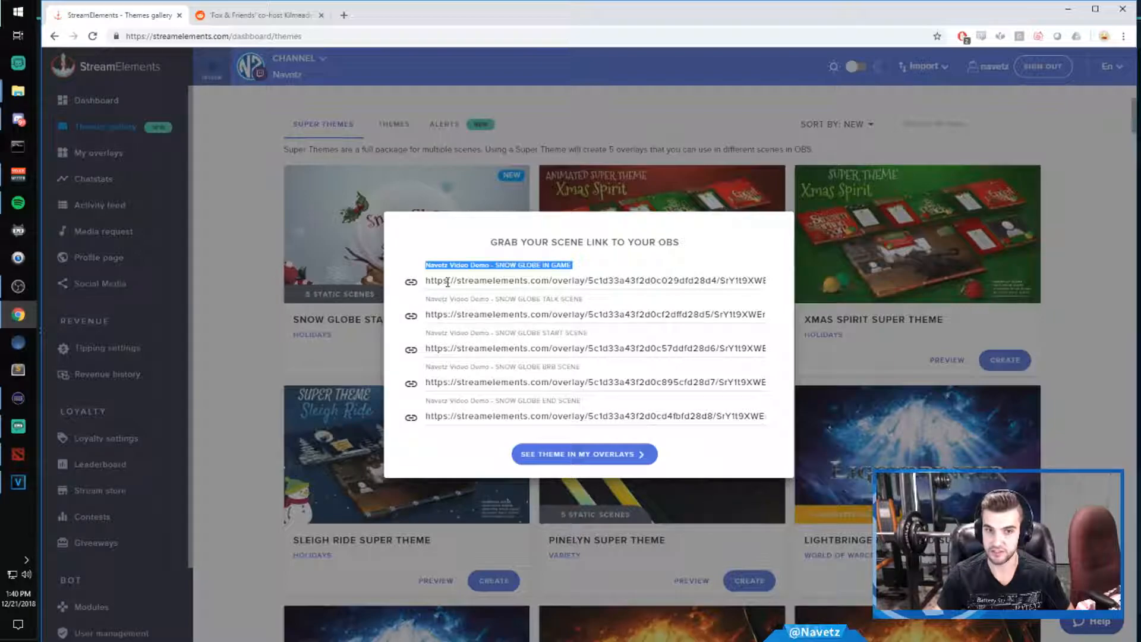
click(411, 282)
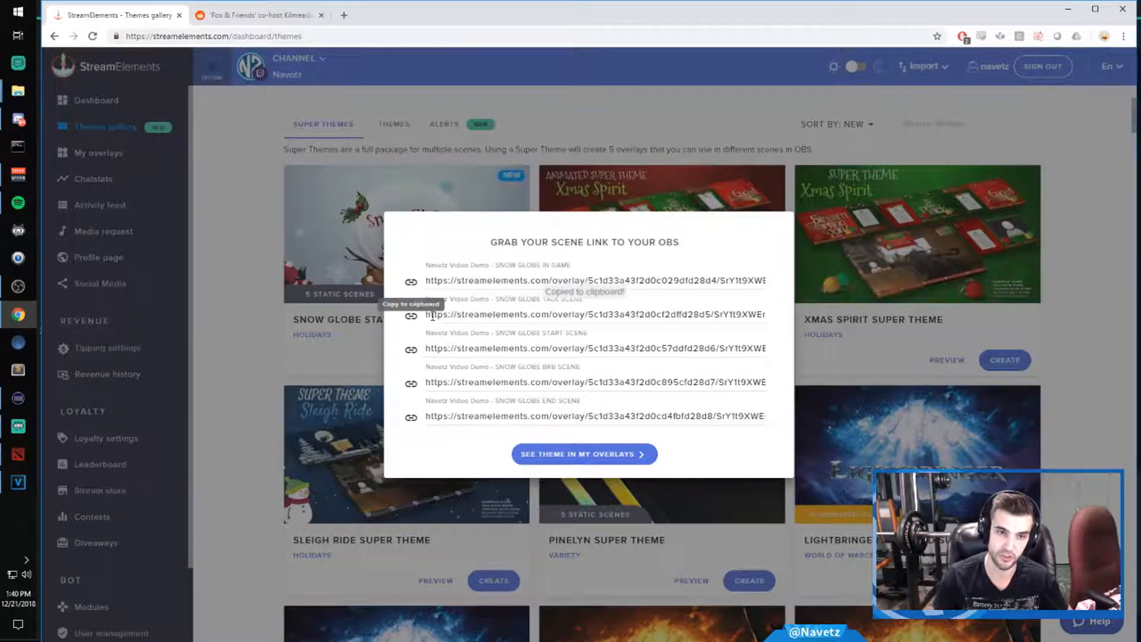
- Switch to Streamlabs OBS and add a new scene named StreamElements
key(alt+Tab)
click(579, 277)
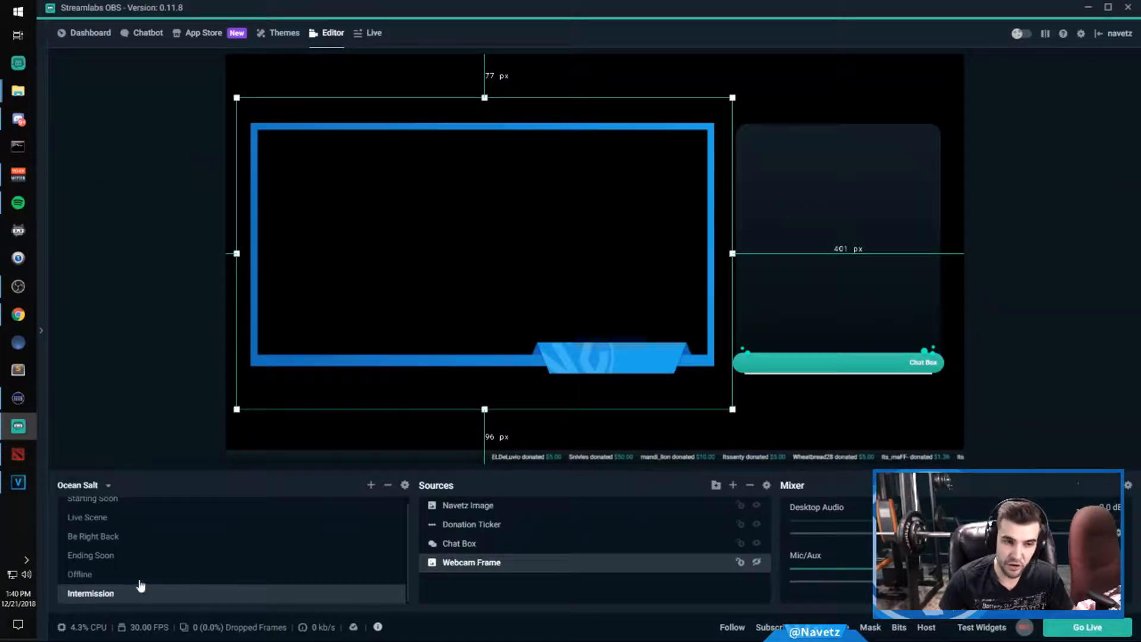
click(371, 486)
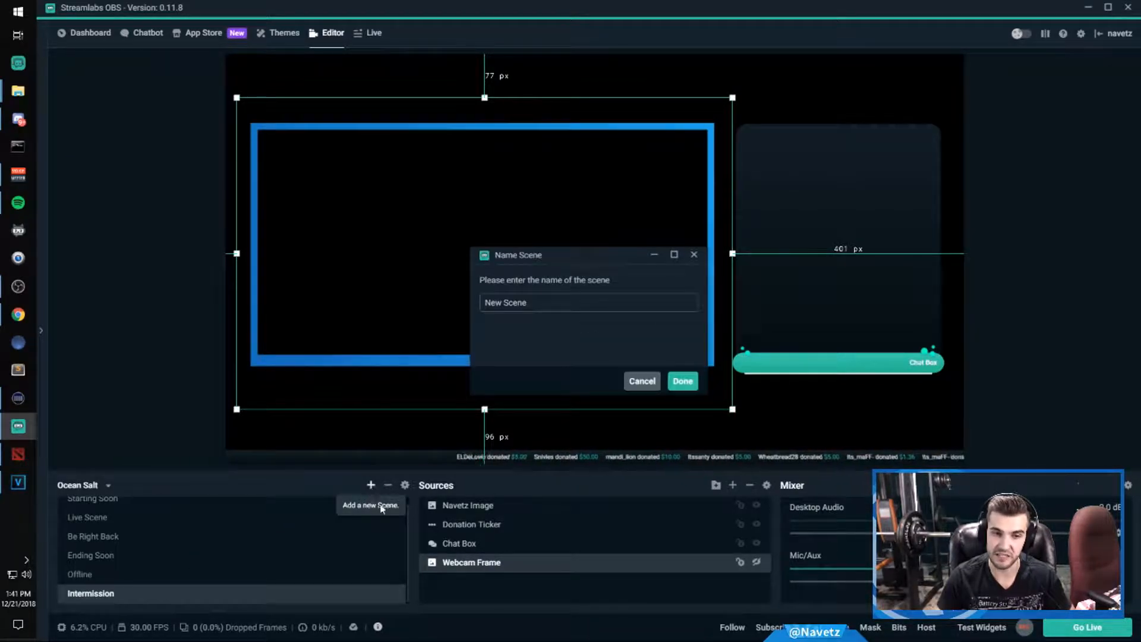
text(StreamEle)
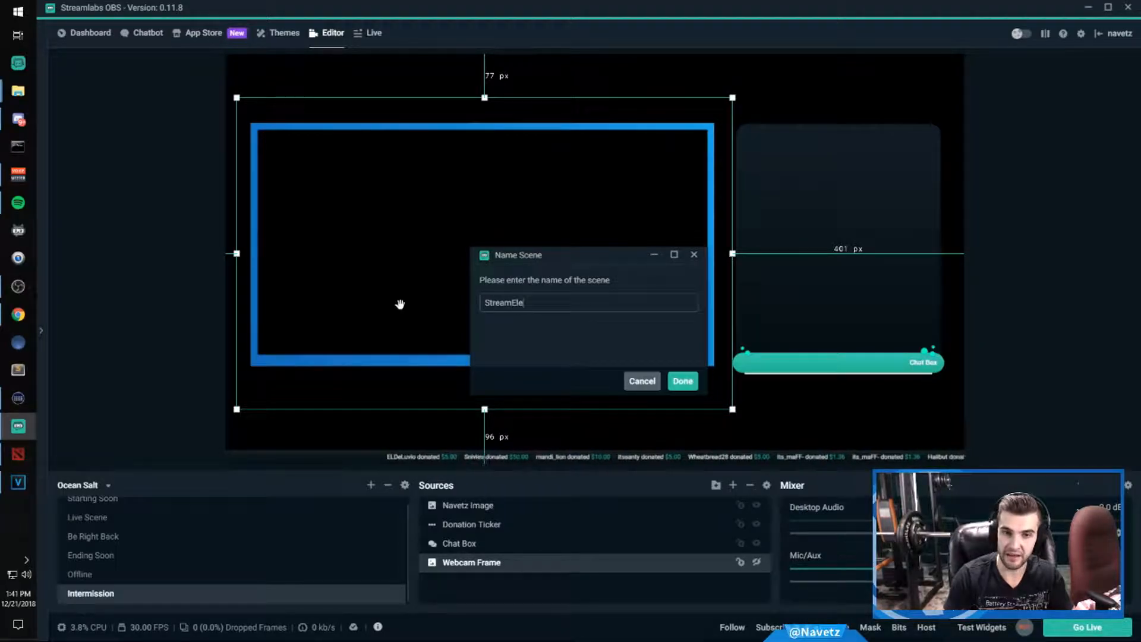
text(ments)
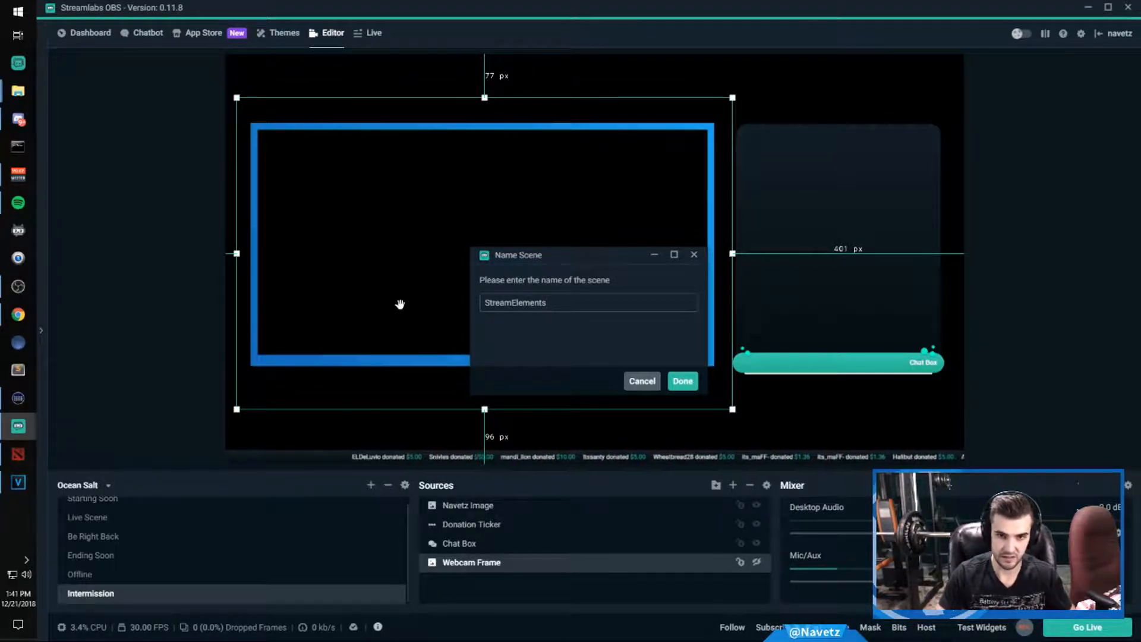
key(Return)
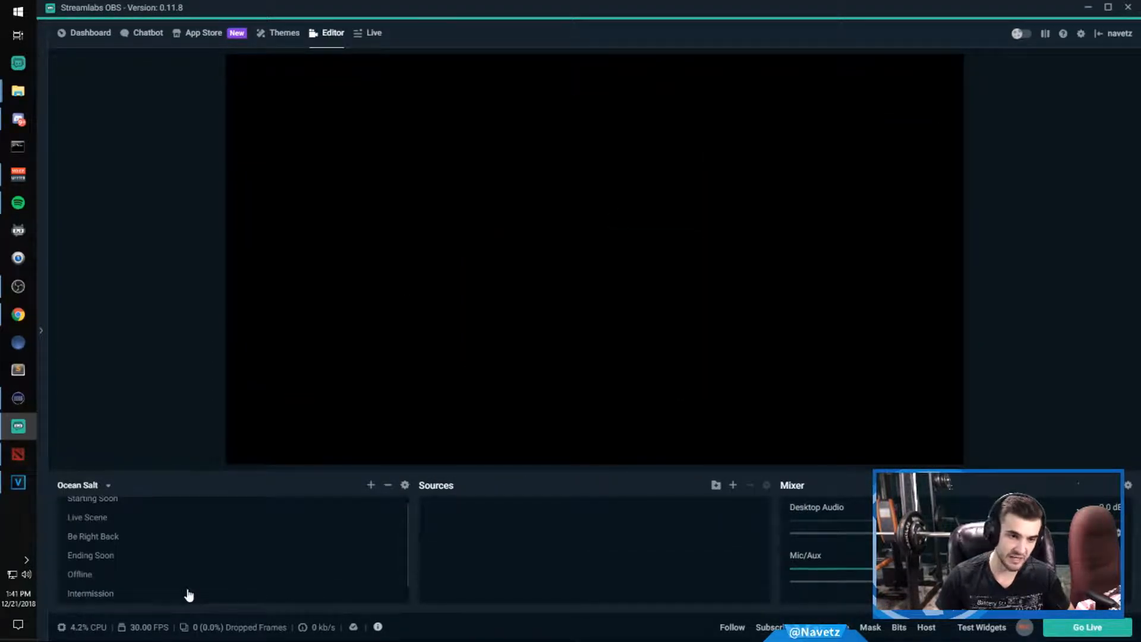
- Add a new Browser Source named In Game to the StreamElements scene
scroll(190, 577, down, 1)
right_click(519, 509)
click(735, 486)
click(733, 485)
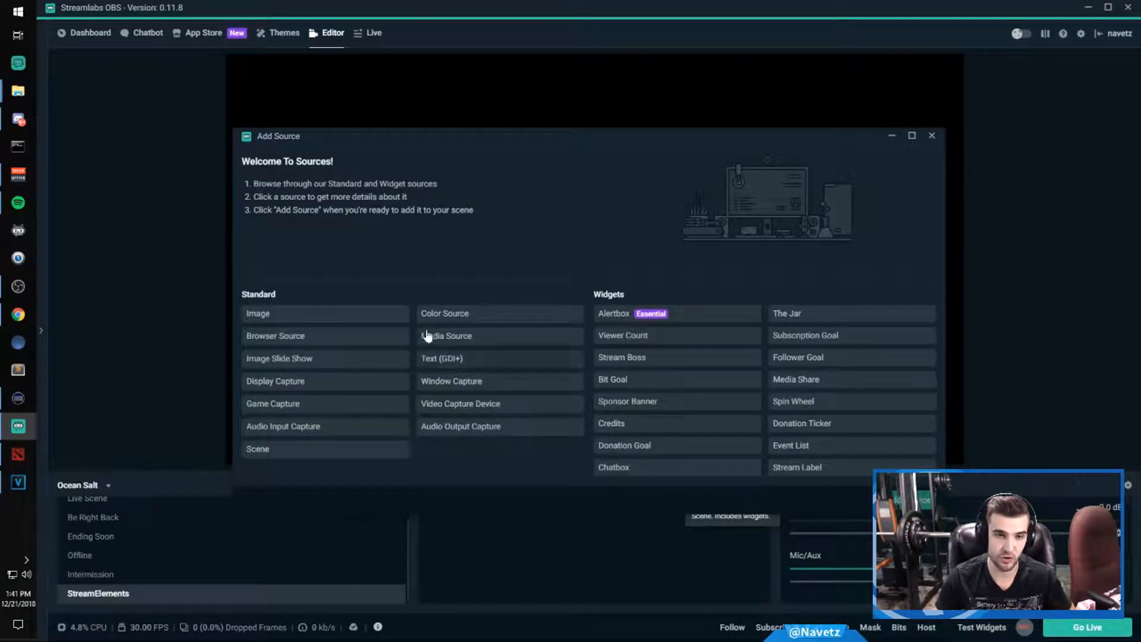
click(299, 338)
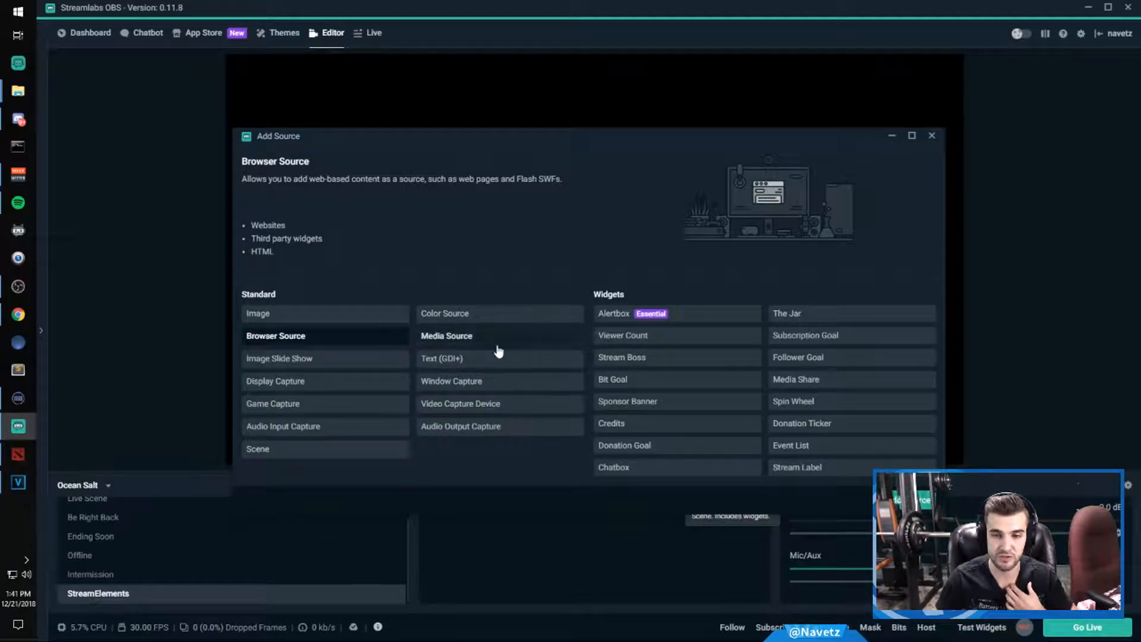
double_click(327, 344)
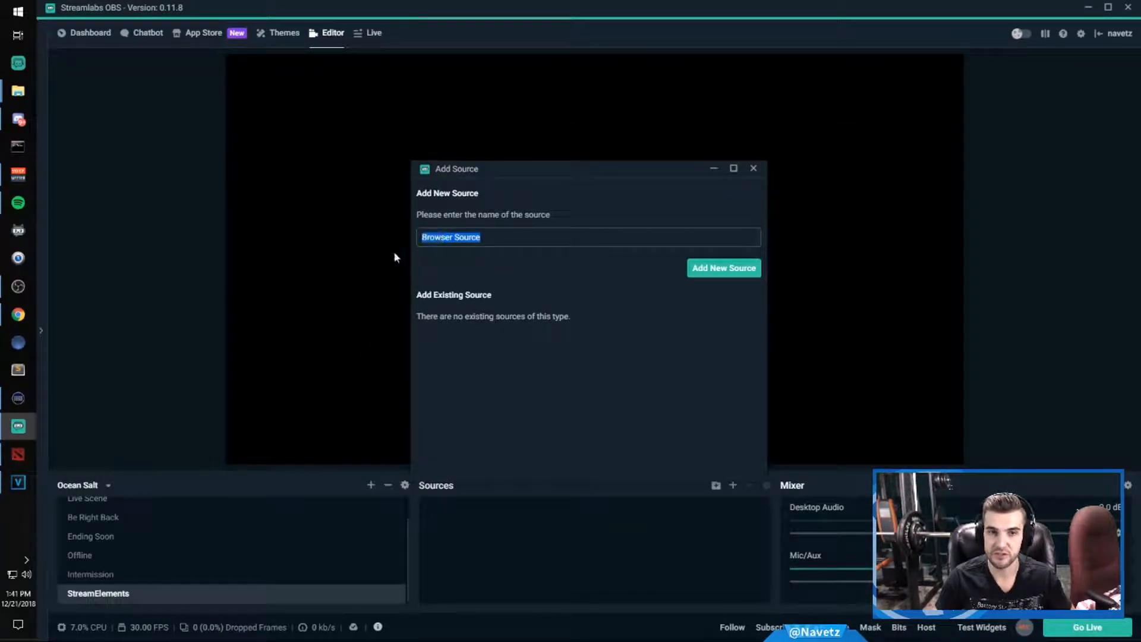
key(BackSpace)
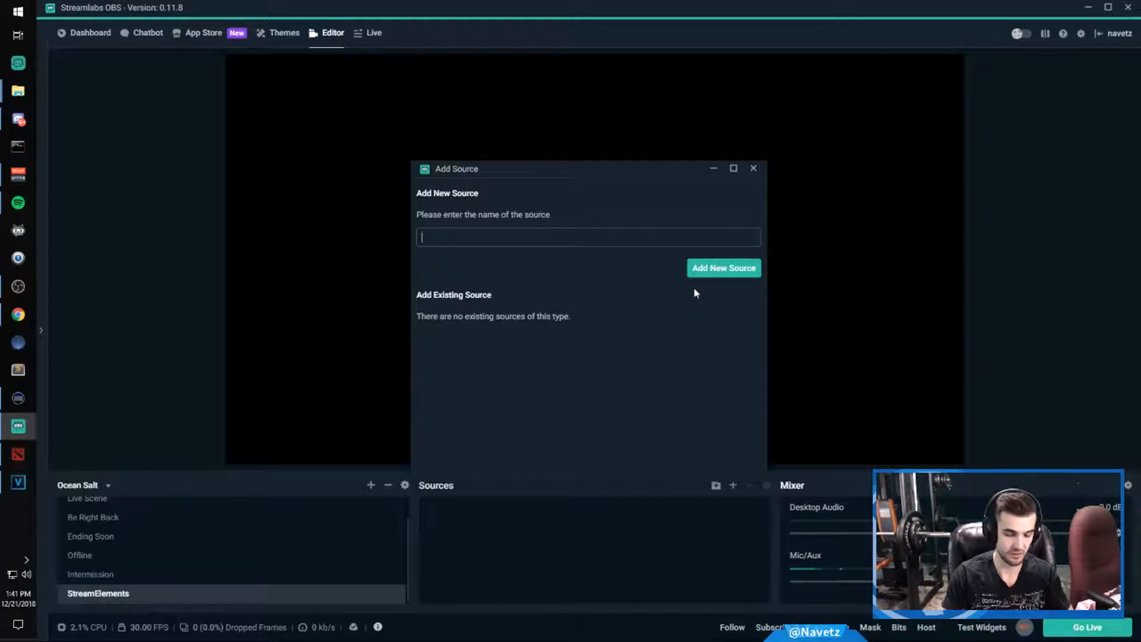
key(alt+Tab)
key(Tab)
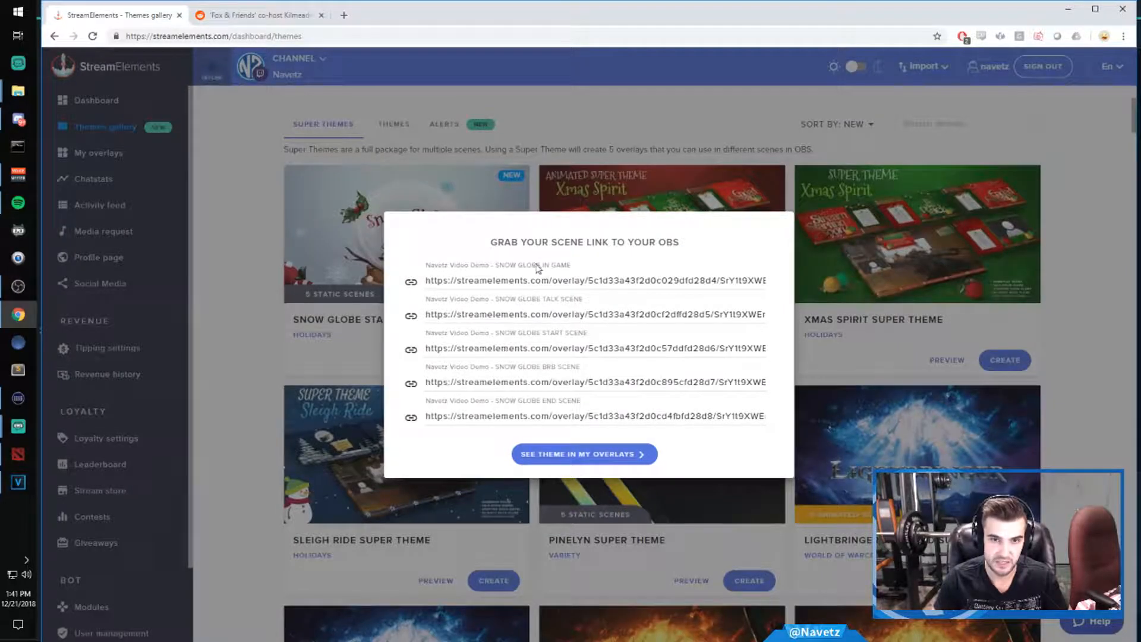
key(alt+Tab)
key(alt+Tab)
click(507, 279)
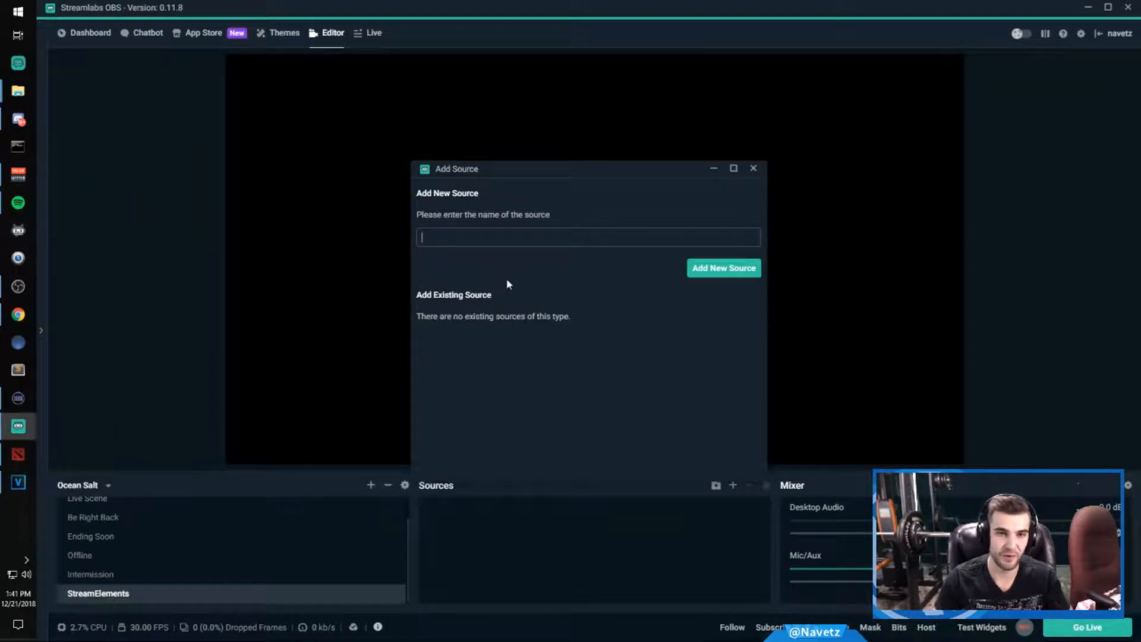
text(In Game)
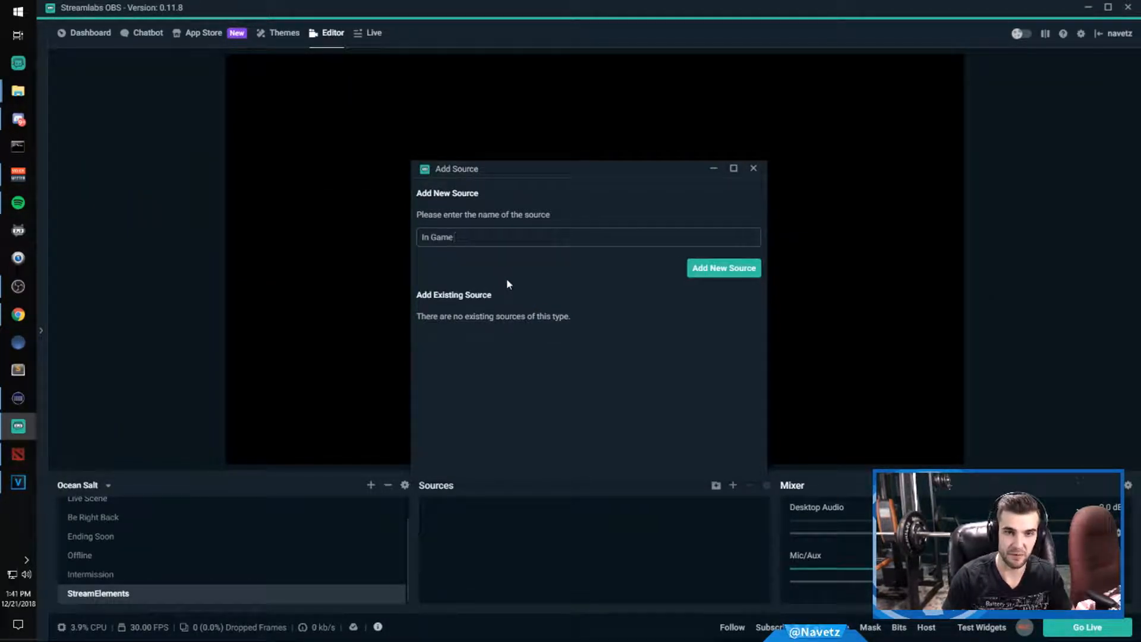
click(723, 268)
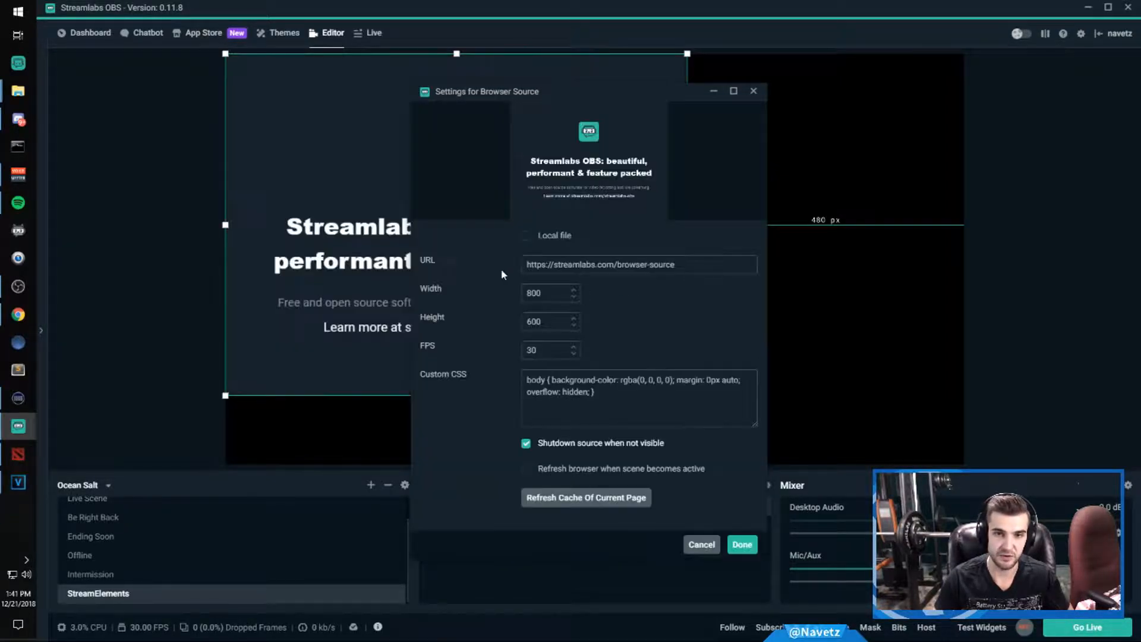
- Set the browser source's URL to the copied Snow Globe overlay link, with width 1920 and height 1080
double_click(662, 265)
key(ctrl+a)
key(ctrl+v)
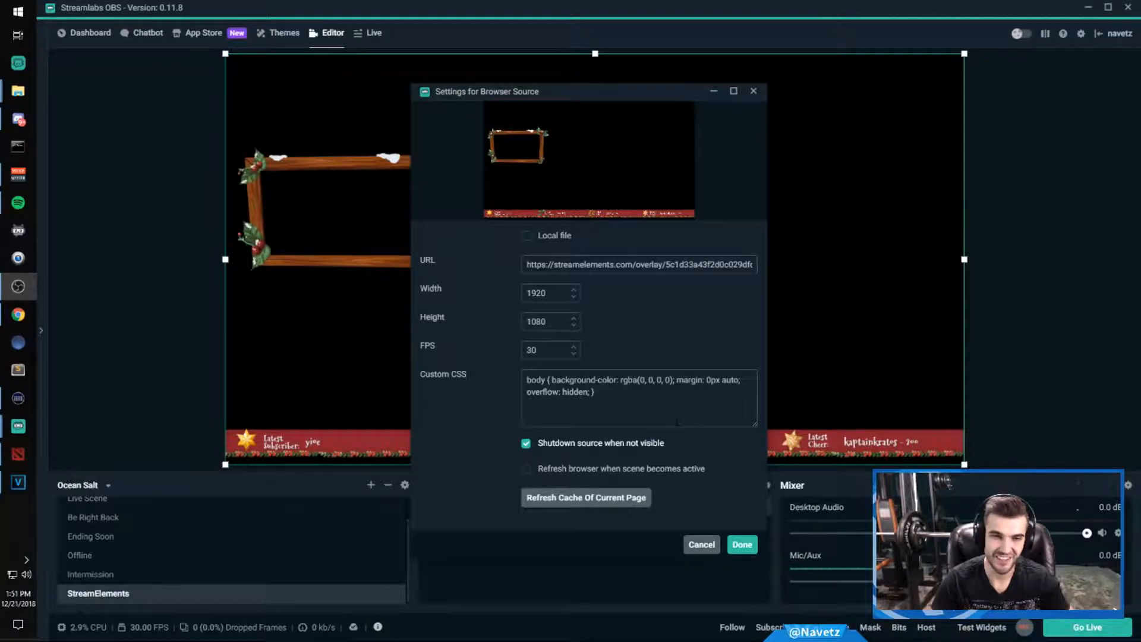
click(604, 298)
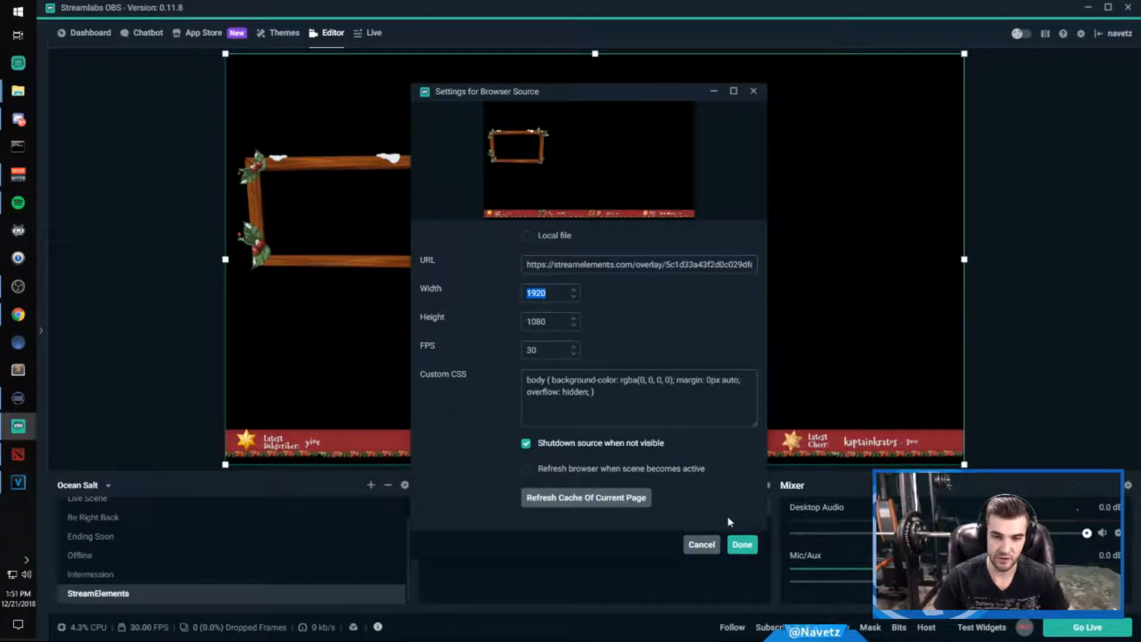
click(741, 544)
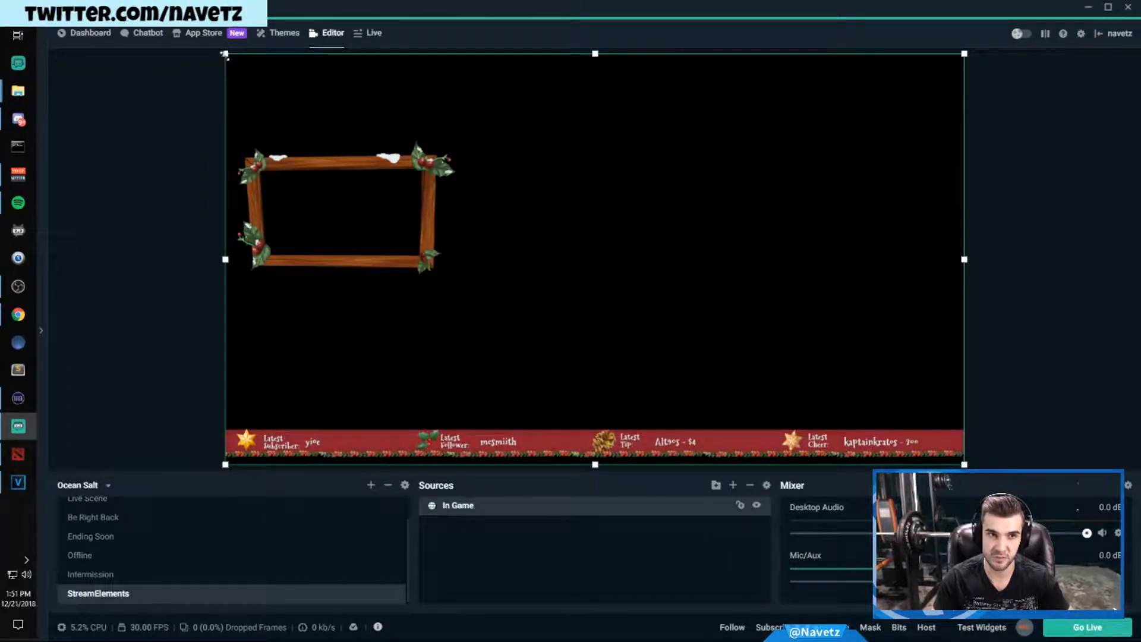
drag(224, 54, 224, 145)
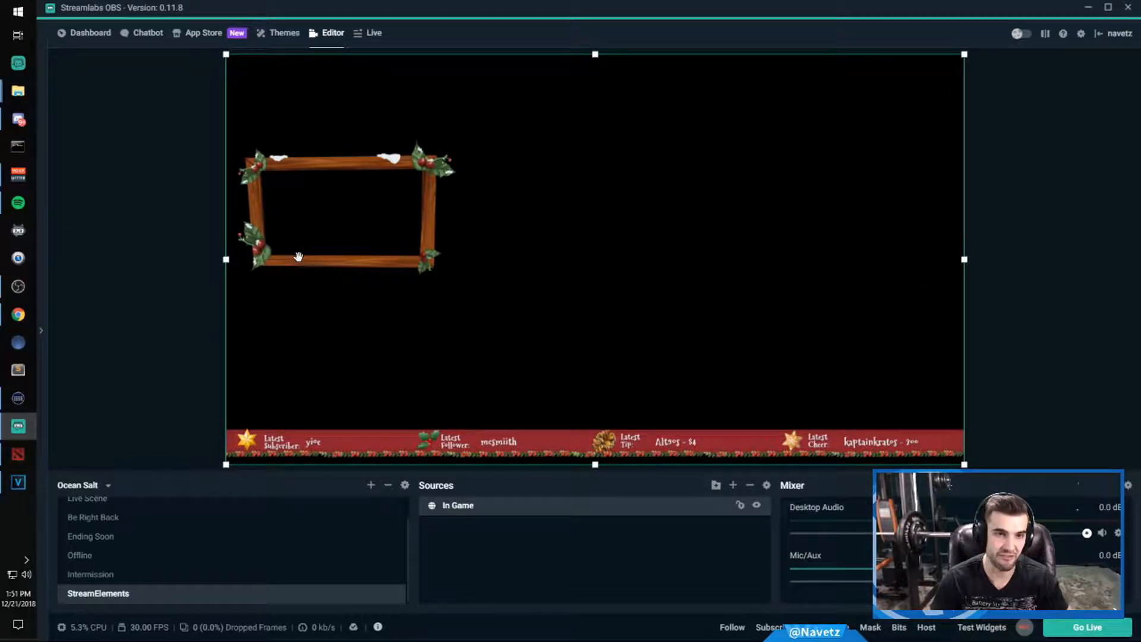
right_click(536, 548)
click(515, 560)
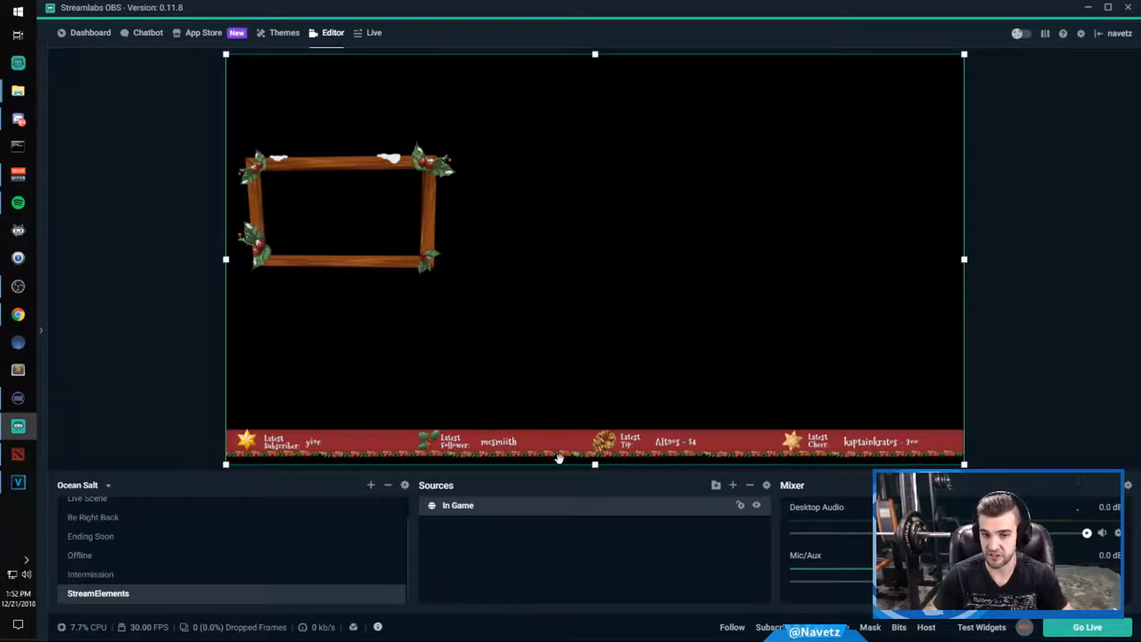
right_click(493, 547)
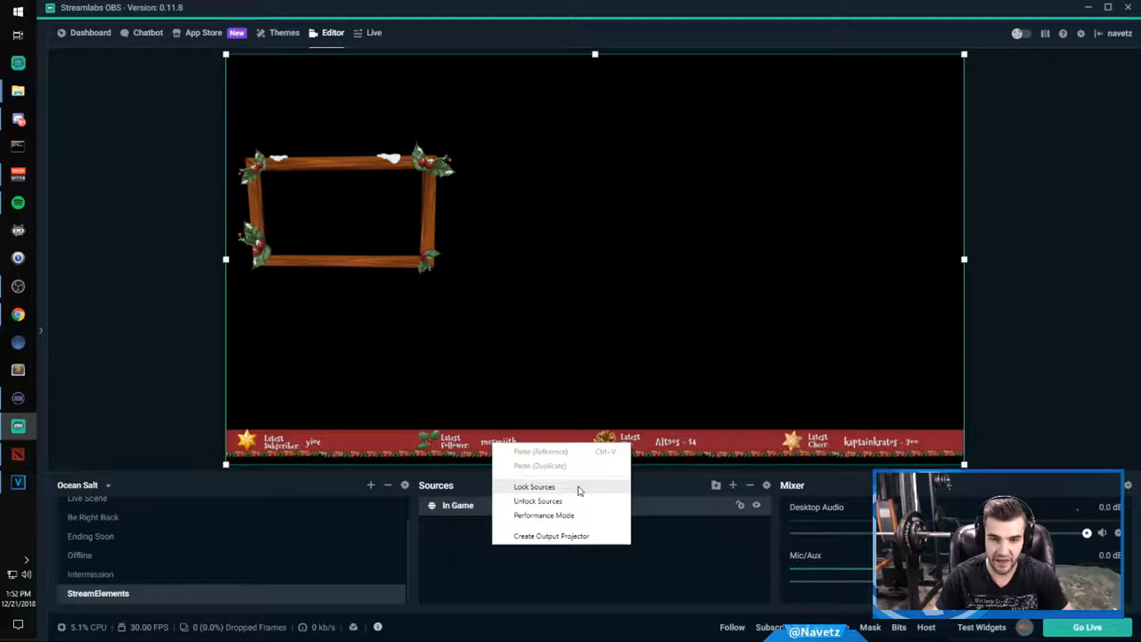
- Add the existing Display Capture source to the StreamElements scene and order it beneath the In Game overlay
click(733, 486)
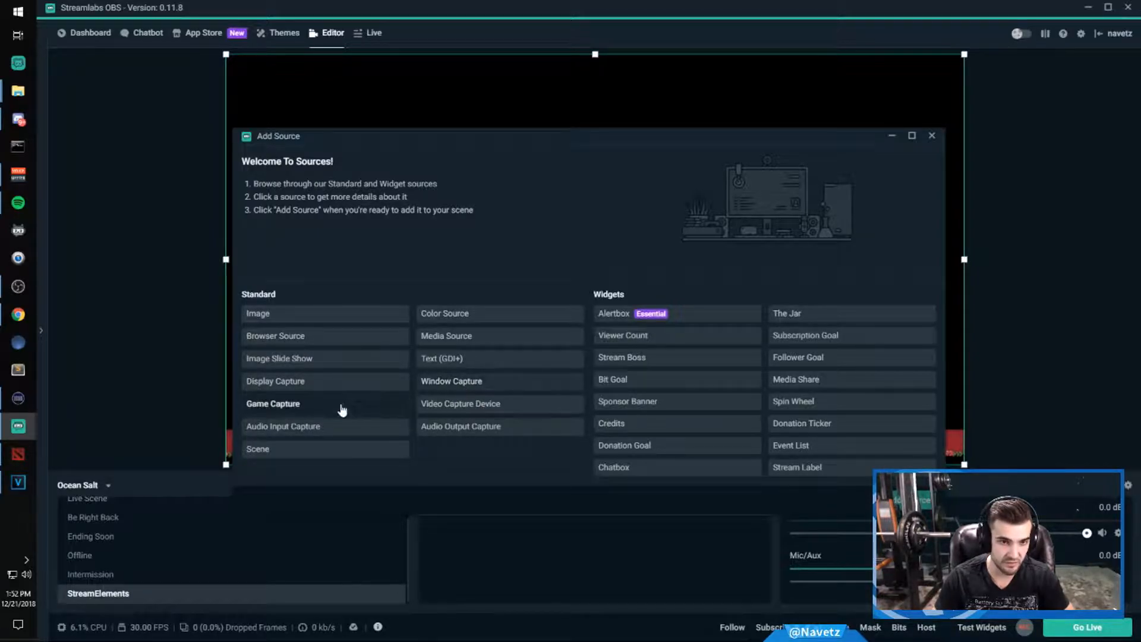
double_click(320, 381)
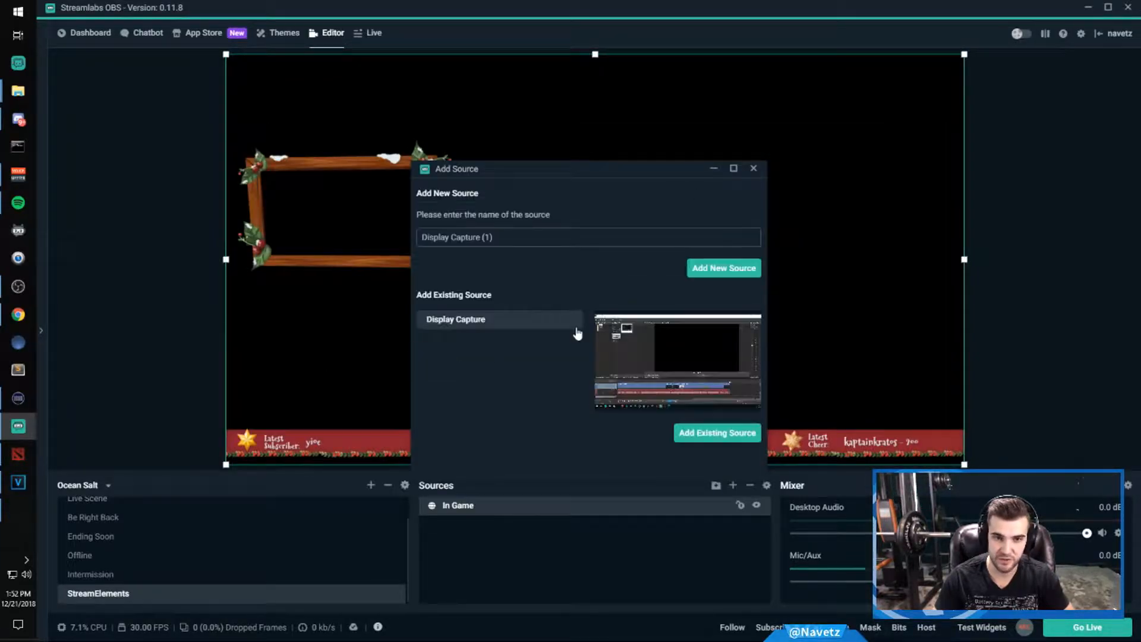
click(722, 435)
mouse_move(504, 511)
mouse_down()
mouse_move(501, 535)
mouse_move(490, 523)
mouse_up()
- Move Display Capture to the canvas's upper-left corner and scale it to fill the whole canvas
drag(225, 54, 613, 269)
drag(613, 342, 629, 354)
drag(703, 361, 301, 142)
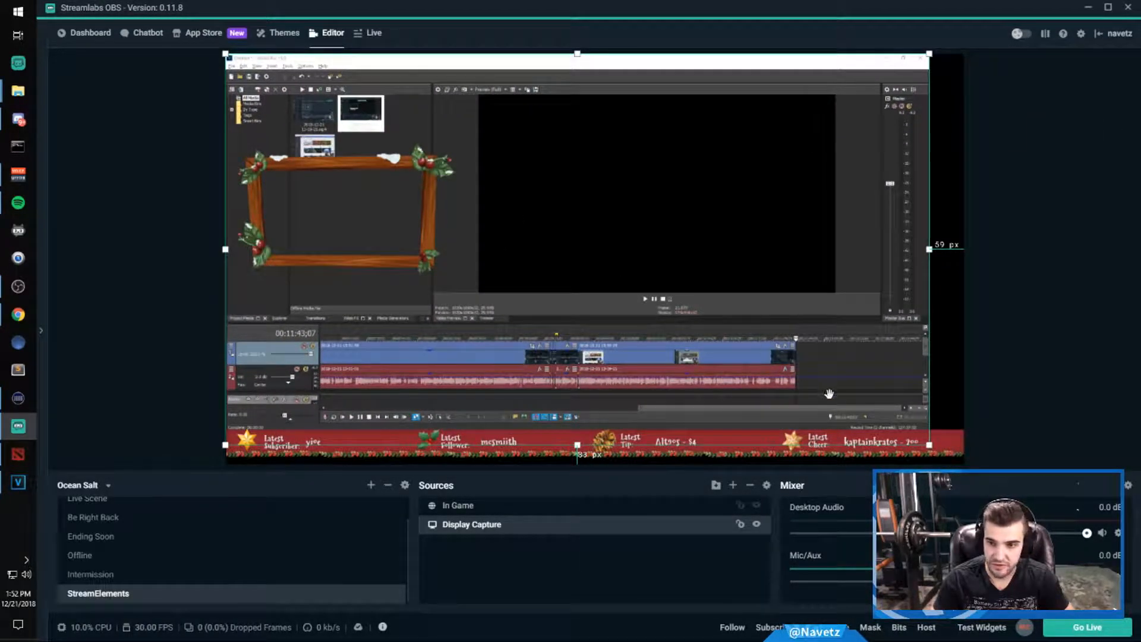
drag(931, 445, 964, 463)
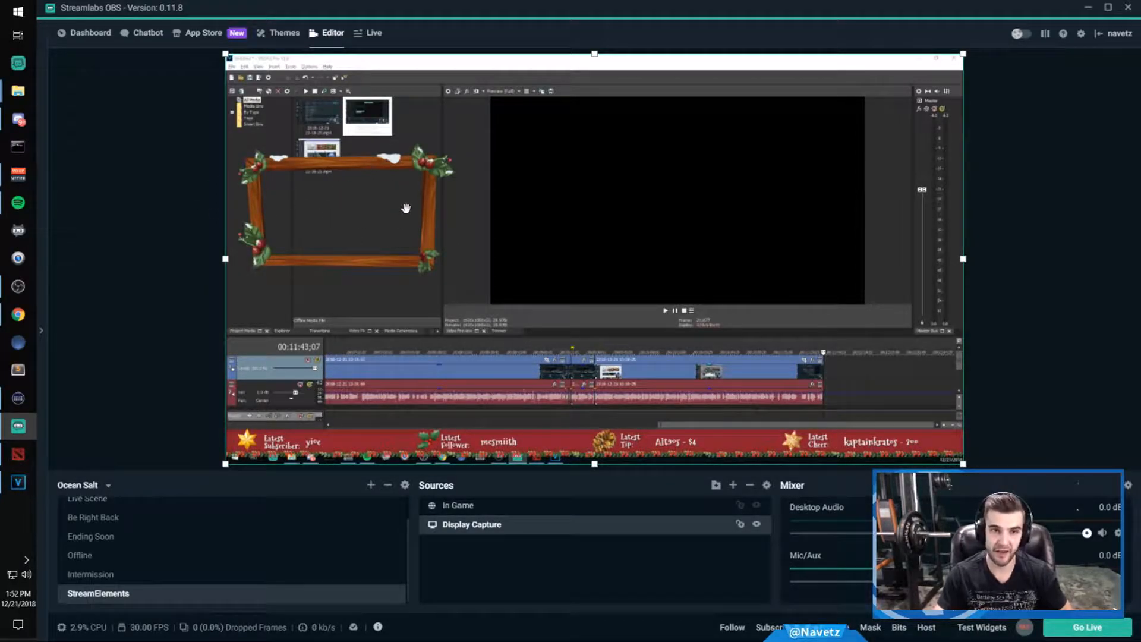
- Hide the Display Capture source and select the In Game source
click(342, 201)
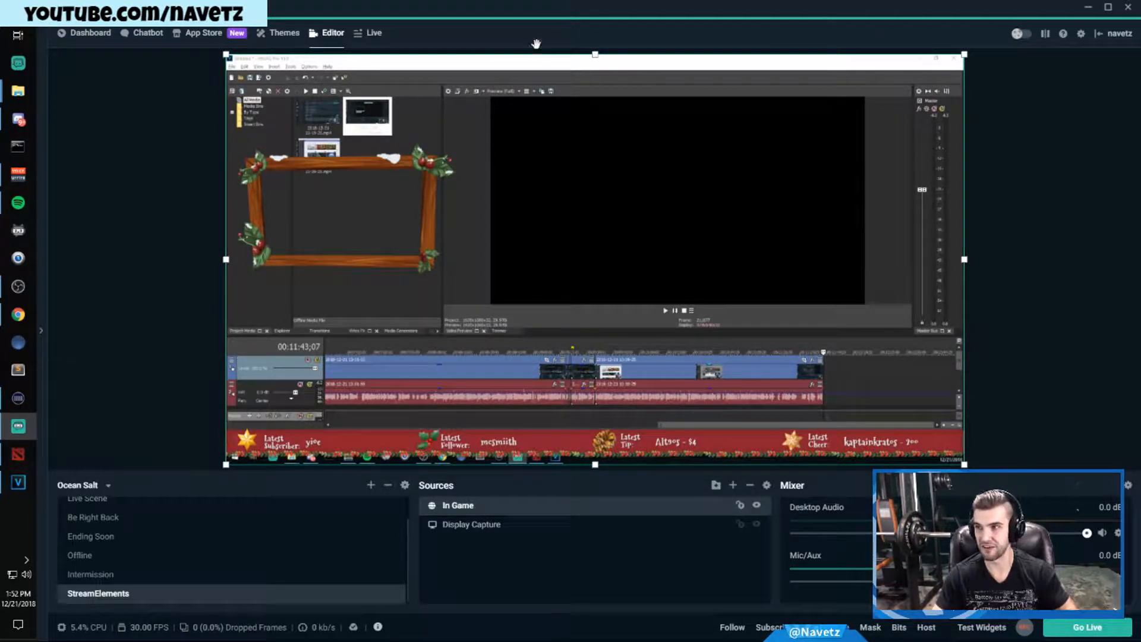
drag(1140, 76, 1140, 45)
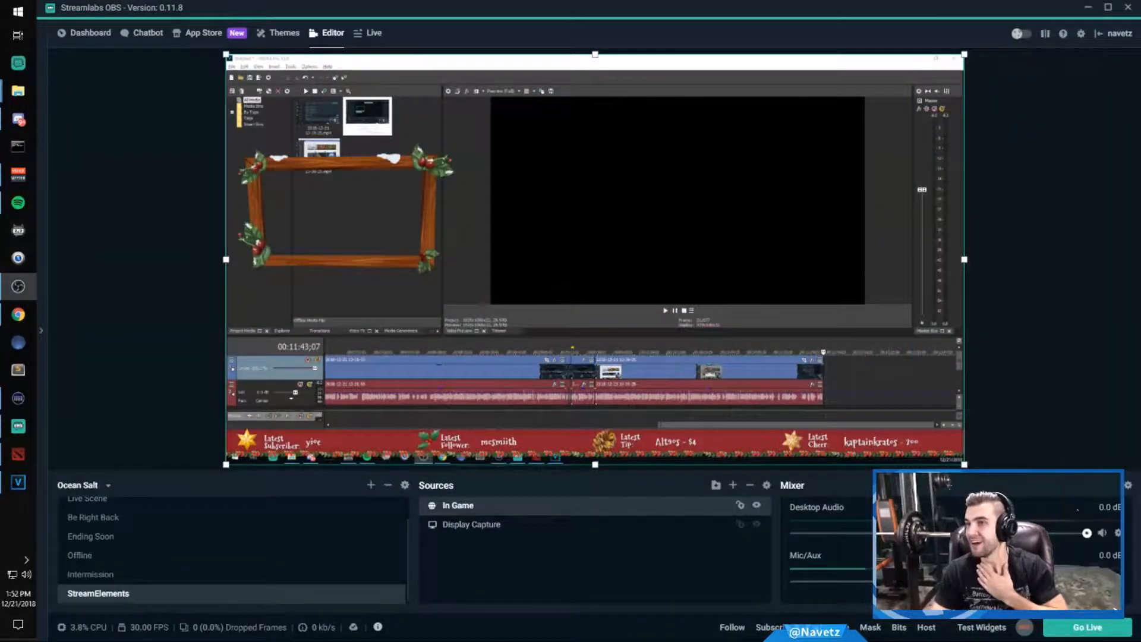
click(474, 525)
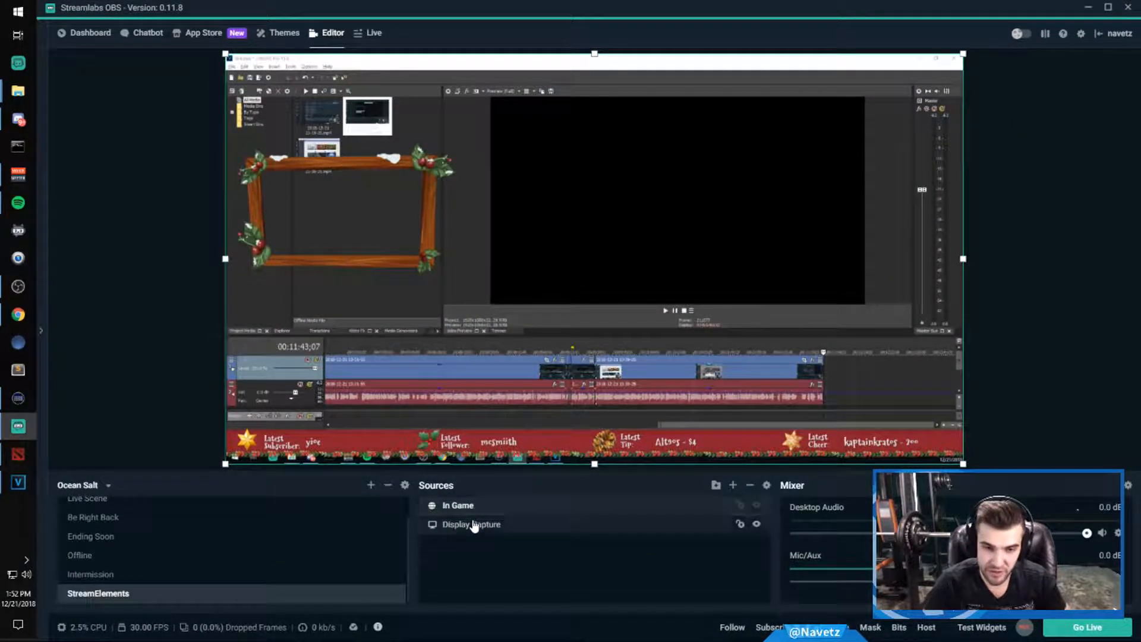
click(757, 524)
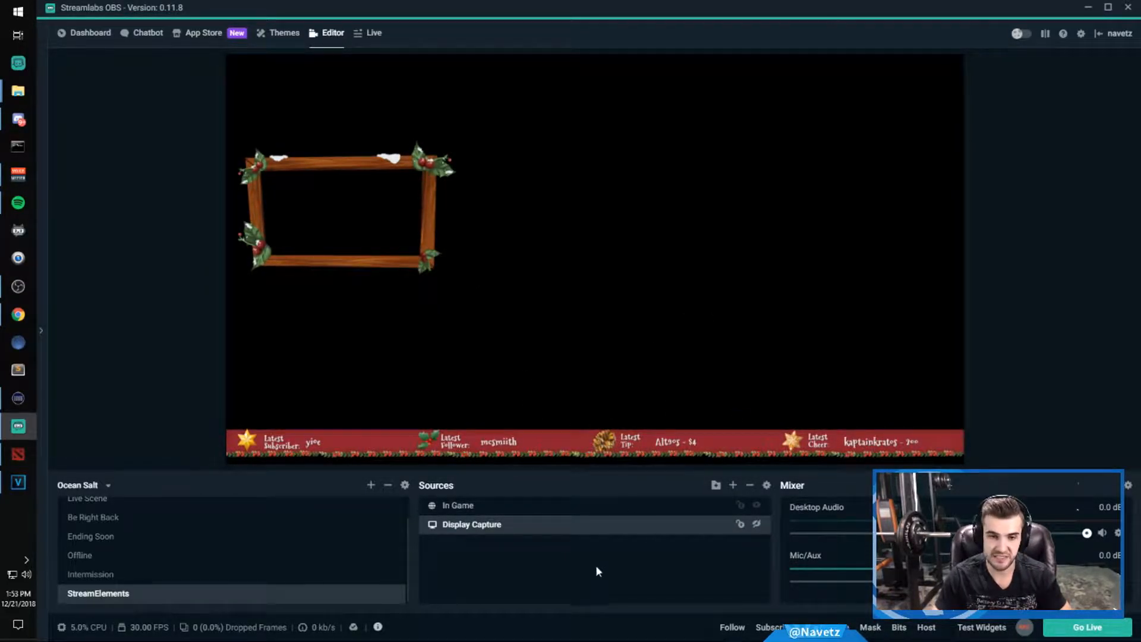
click(515, 513)
- Switch to StreamElements in Chrome and open the Snow Globe End Scene from My Overlays for viewing
key(alt+Tab)
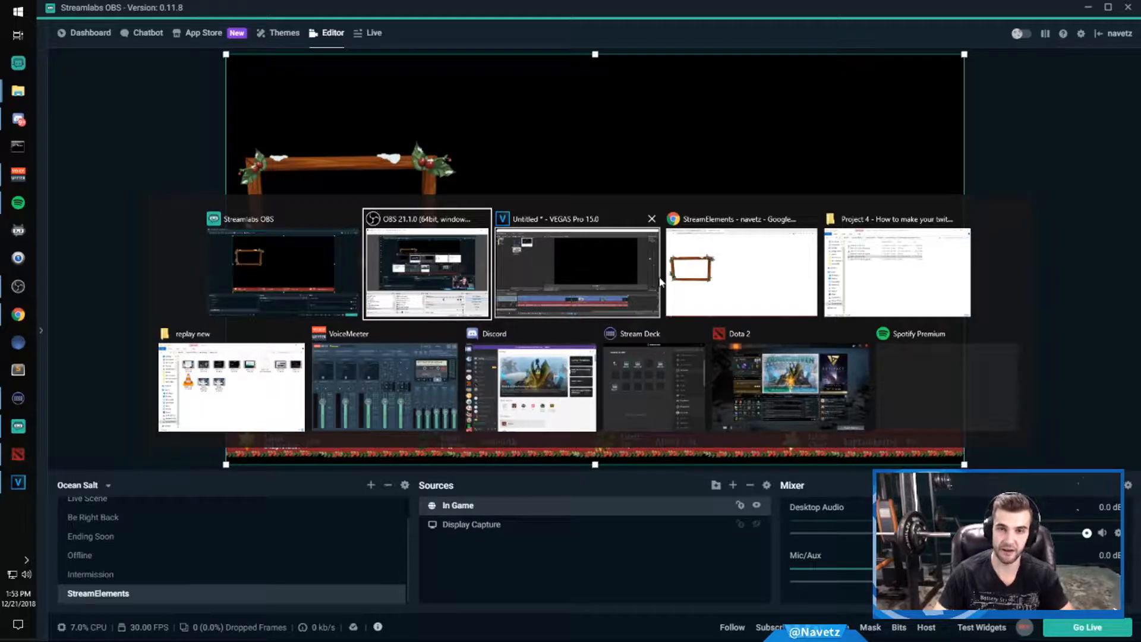
click(735, 284)
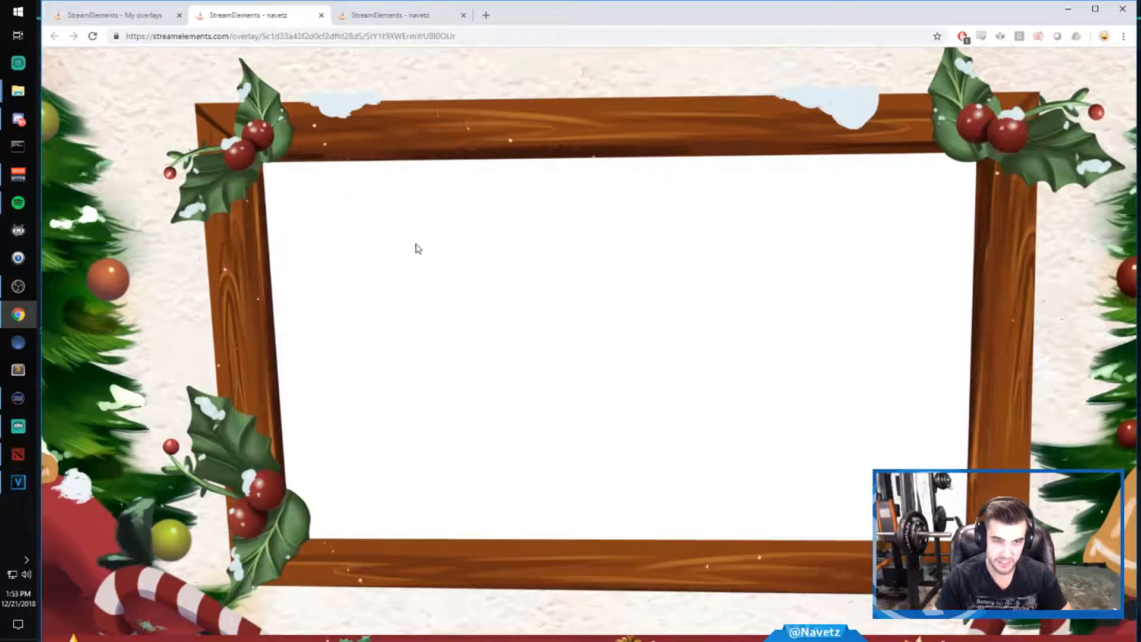
click(157, 15)
scroll(562, 257, down, 1)
scroll(657, 275, up, 1)
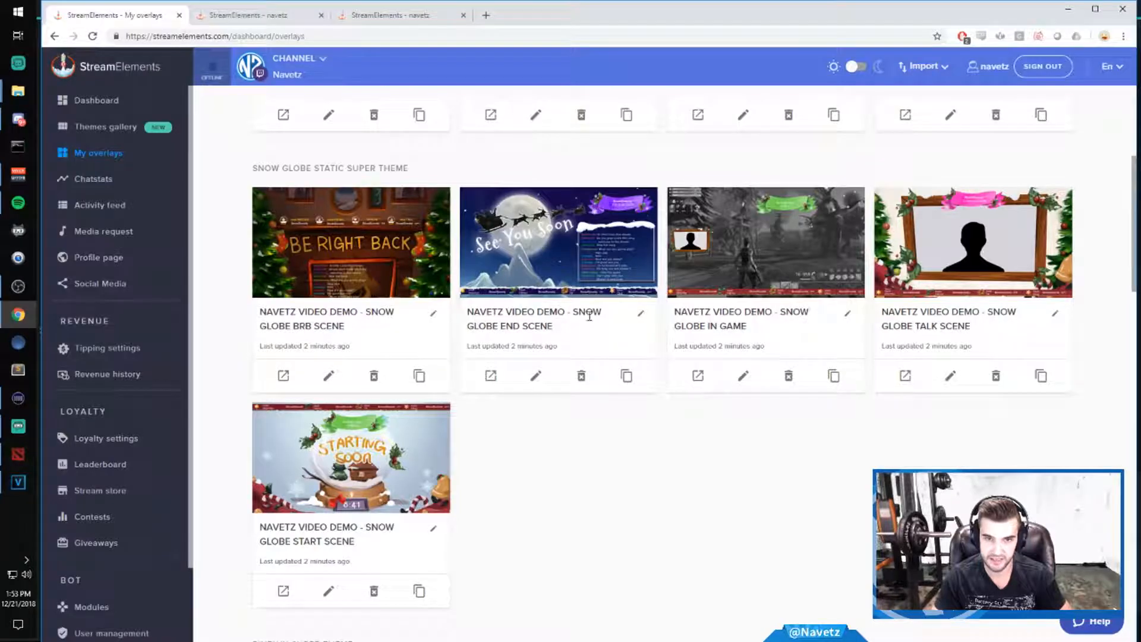
click(491, 376)
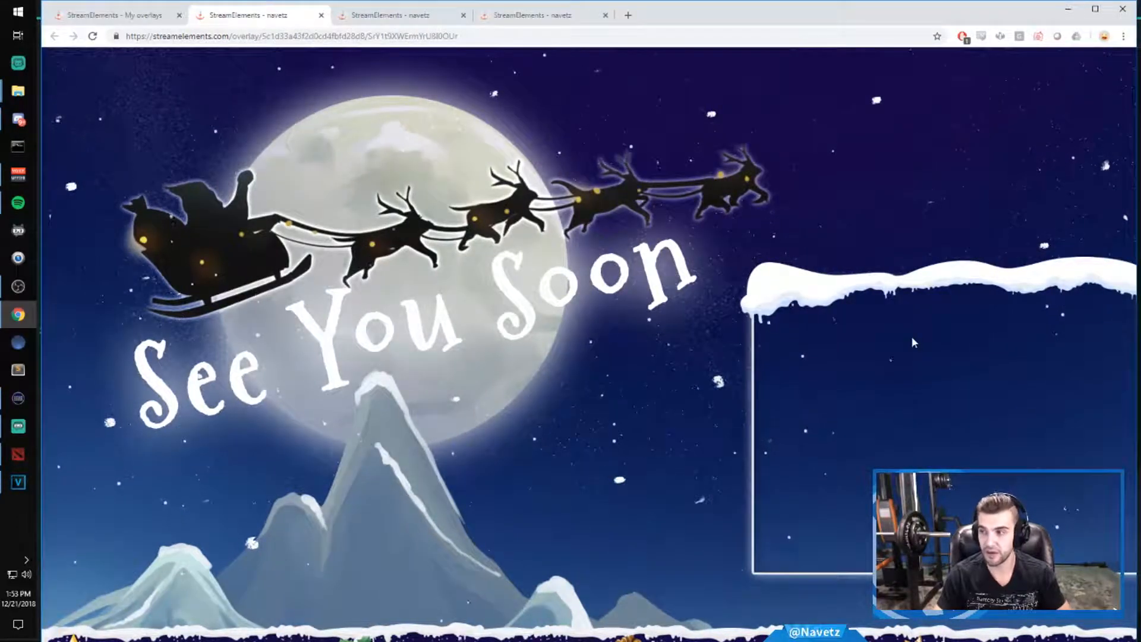
- Check the In Game source in Streamlabs OBS, then return to StreamElements and open a Snow Globe overlay for editing
key(ctrl+shift+Tab)
key(alt+Tab)
click(452, 269)
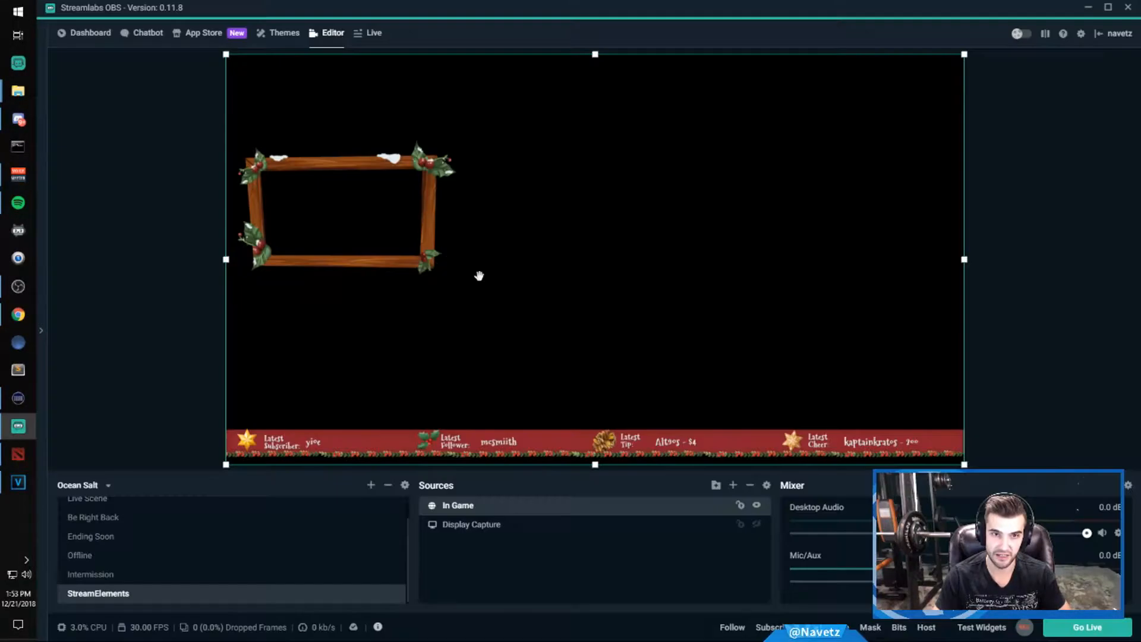
key(alt+Tab)
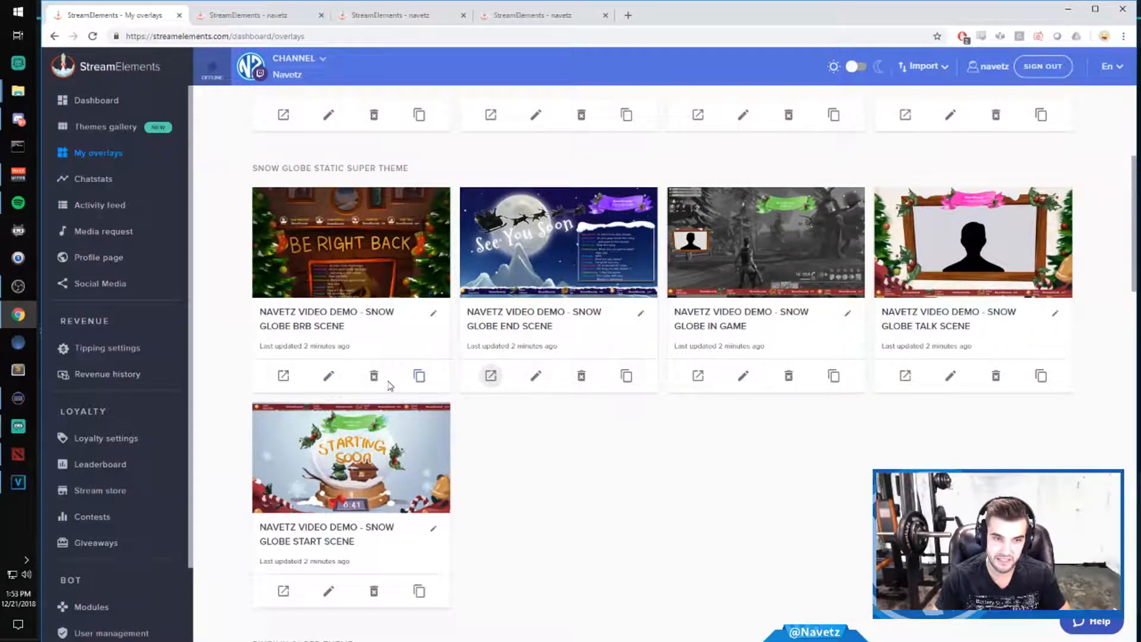
click(331, 378)
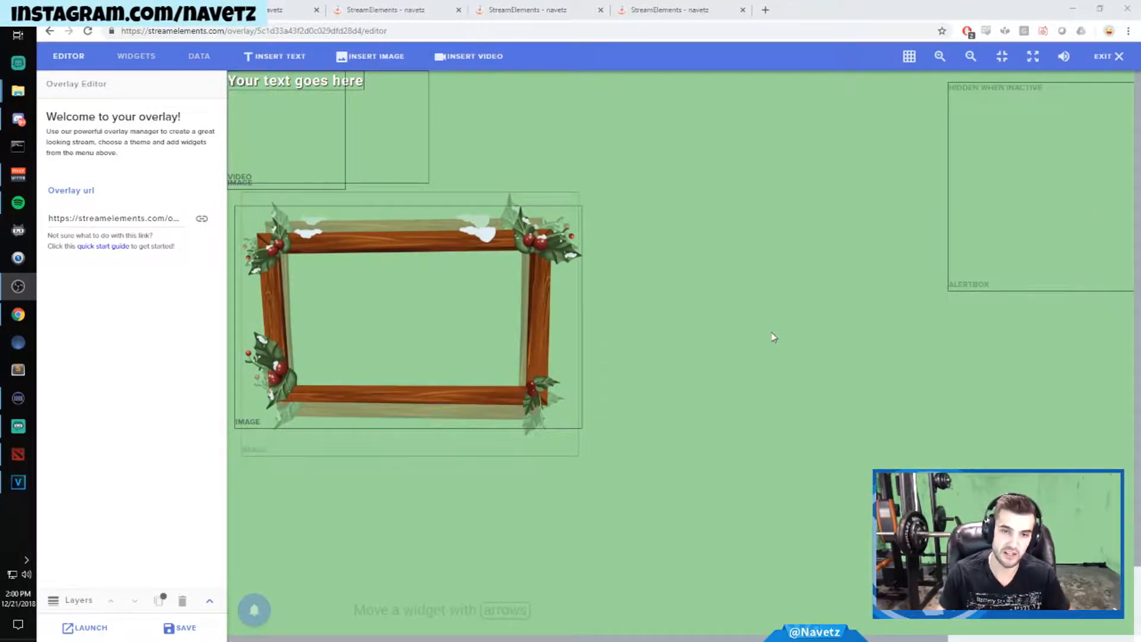
- Examine the overlay's layout in the editor and the options for emulating a tip event
drag(551, 639, 362, 587)
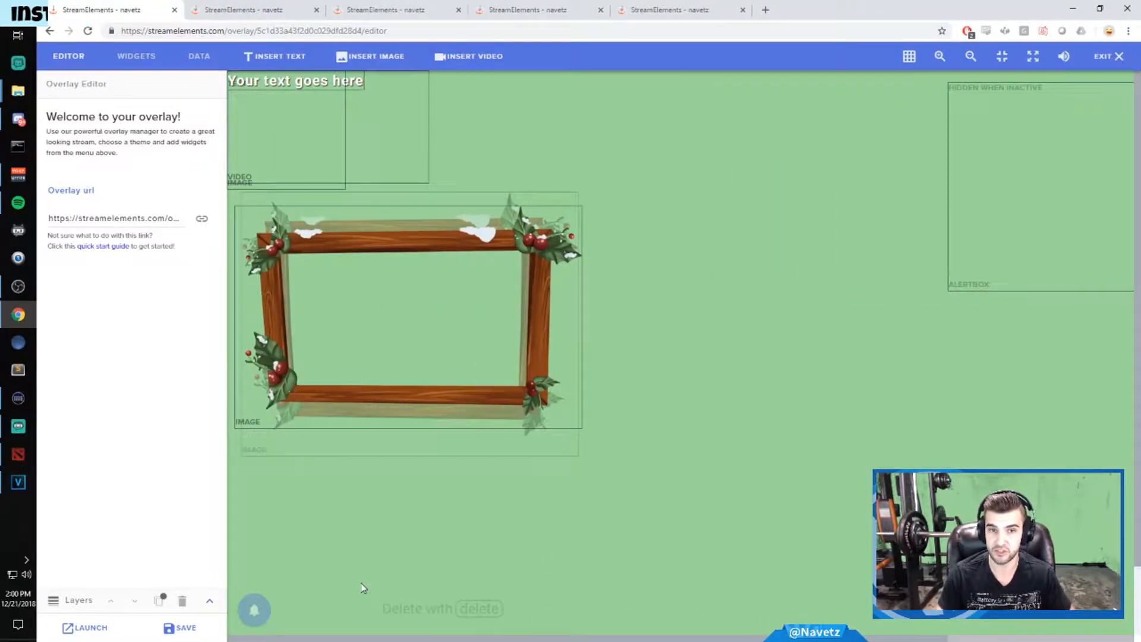
scroll(516, 461, down, 2)
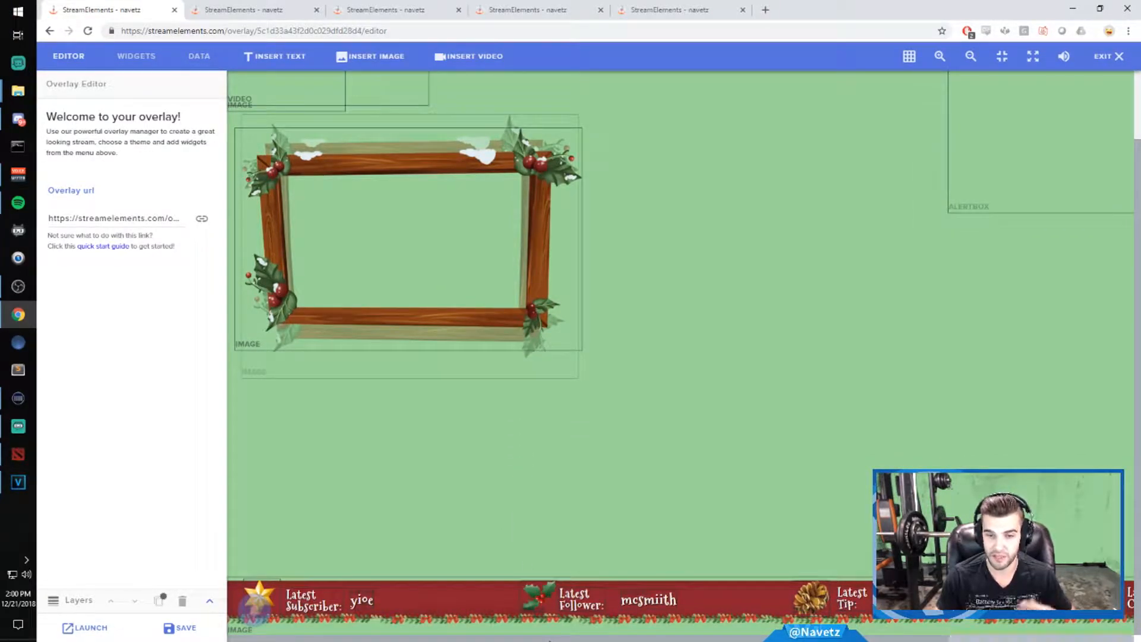
mouse_move(551, 640)
mouse_down()
mouse_move(788, 639)
mouse_move(535, 630)
mouse_up()
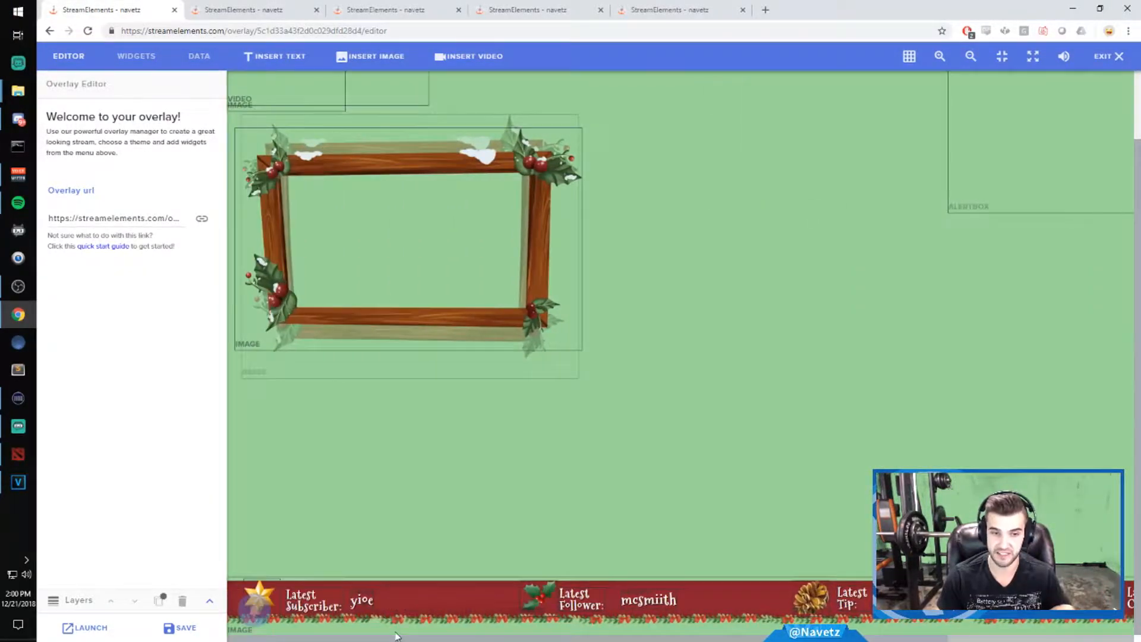
scroll(414, 472, up, 1)
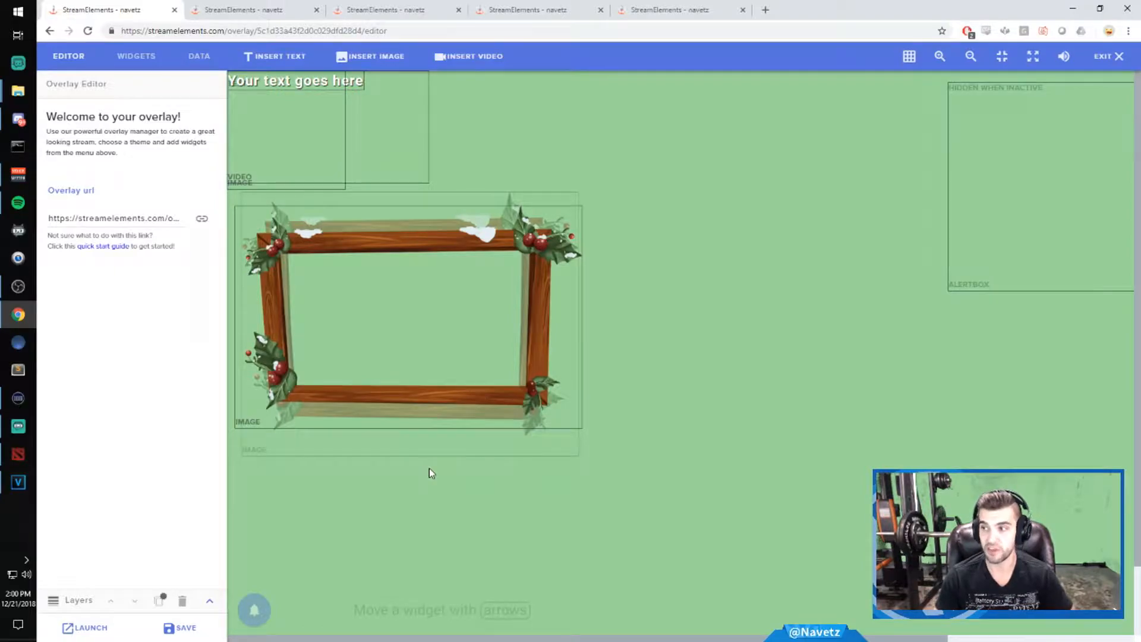
mouse_move(258, 609)
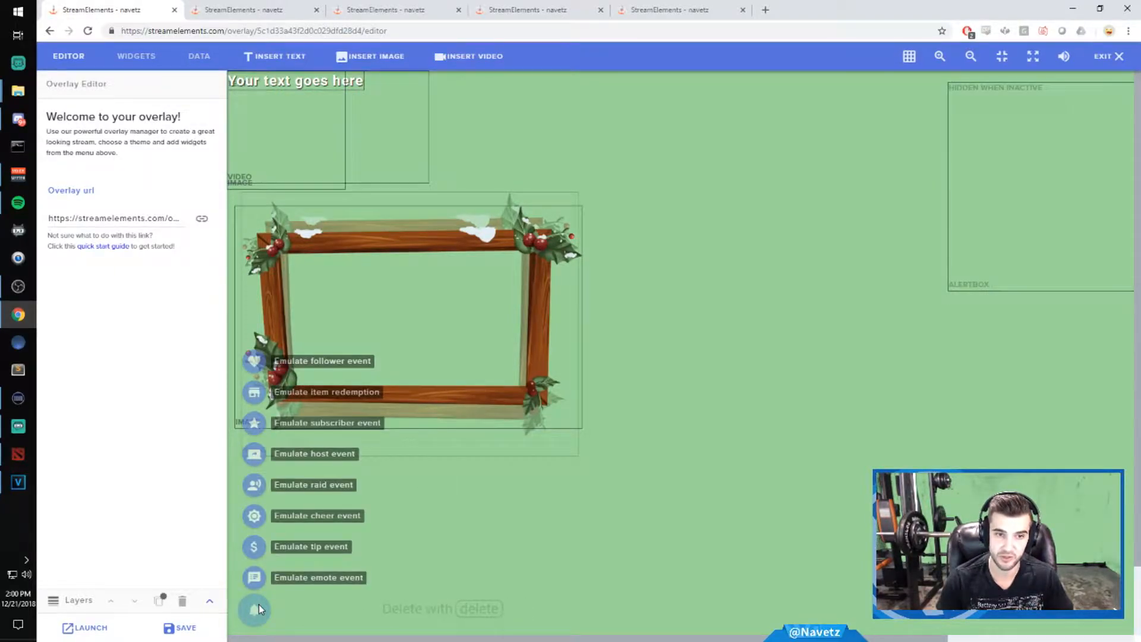
mouse_move(292, 546)
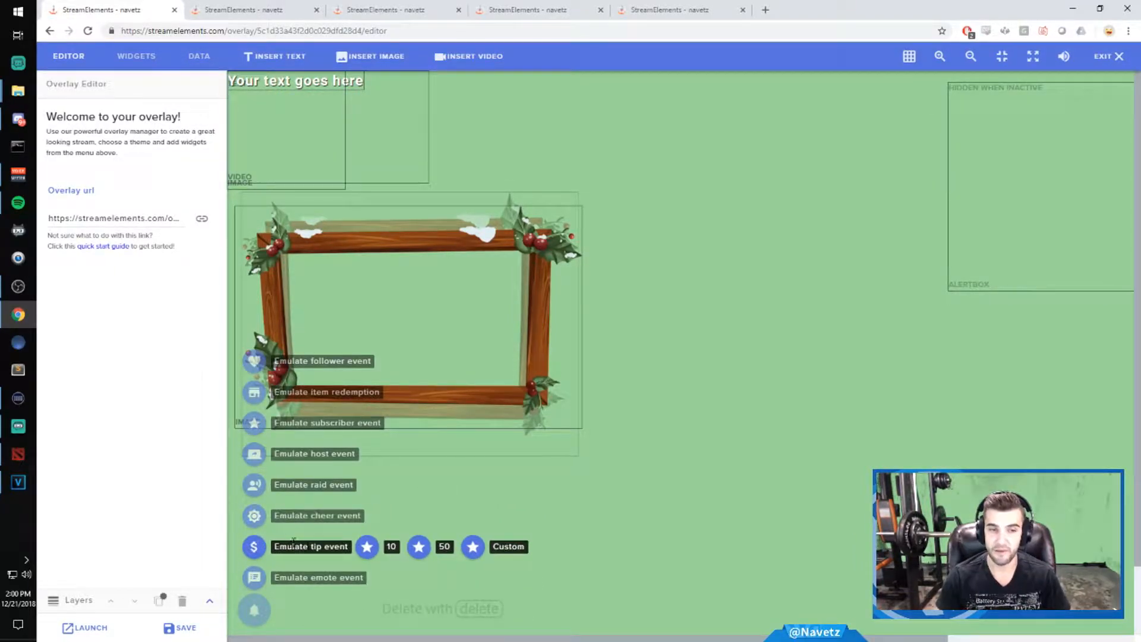
mouse_move(292, 500)
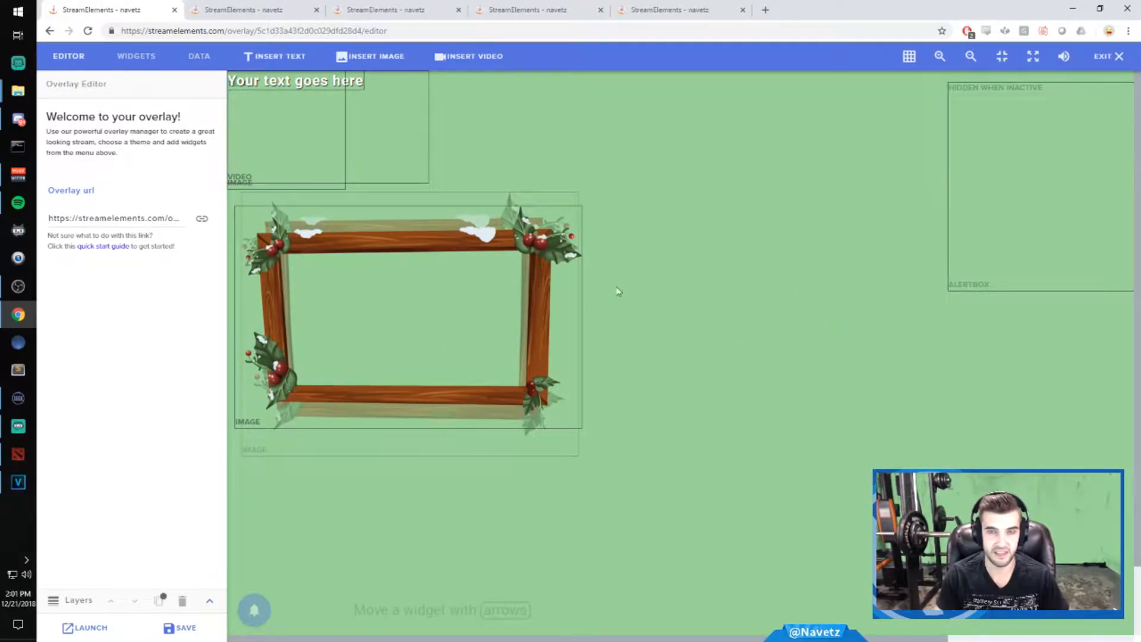
key(alt+Tab)
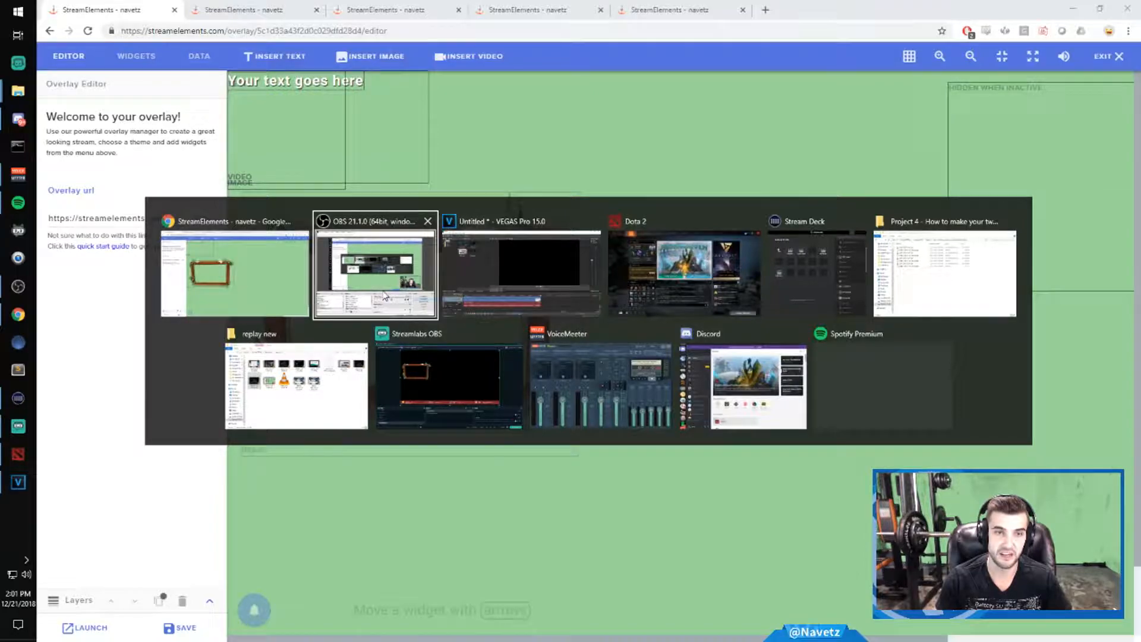
key(alt+Tab)
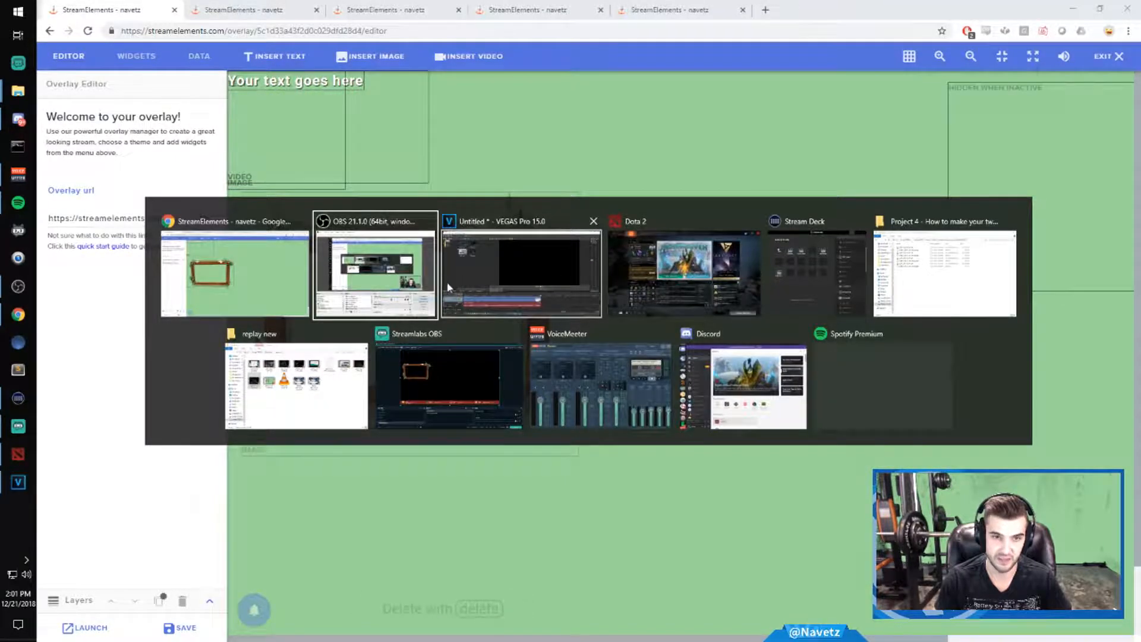
click(514, 286)
key(alt+Tab)
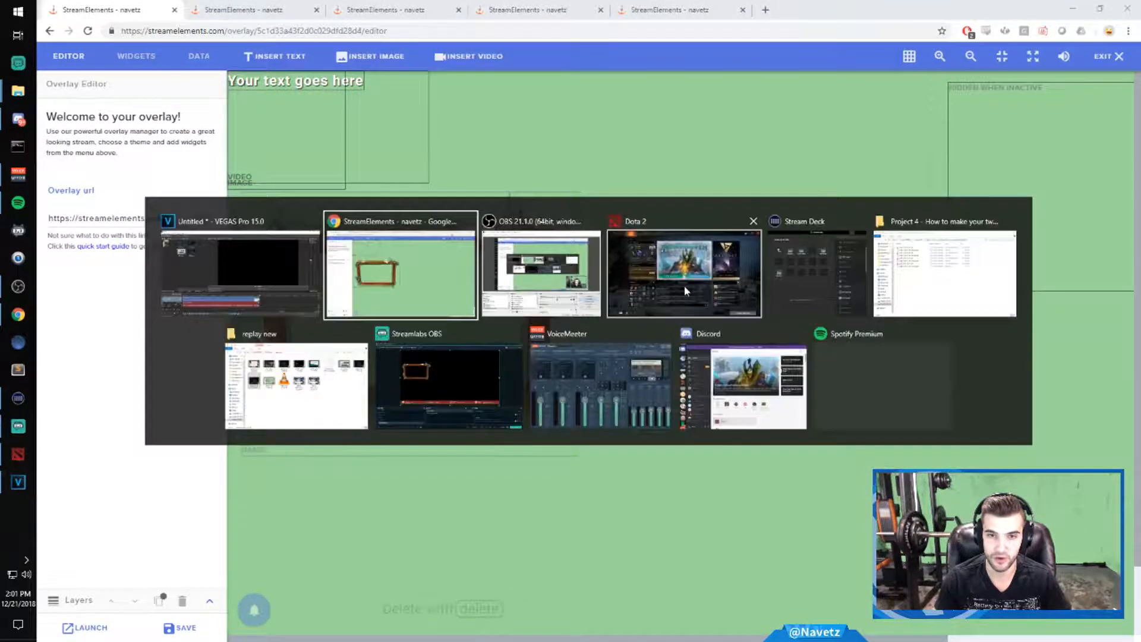
click(482, 386)
key(alt+Tab)
click(643, 270)
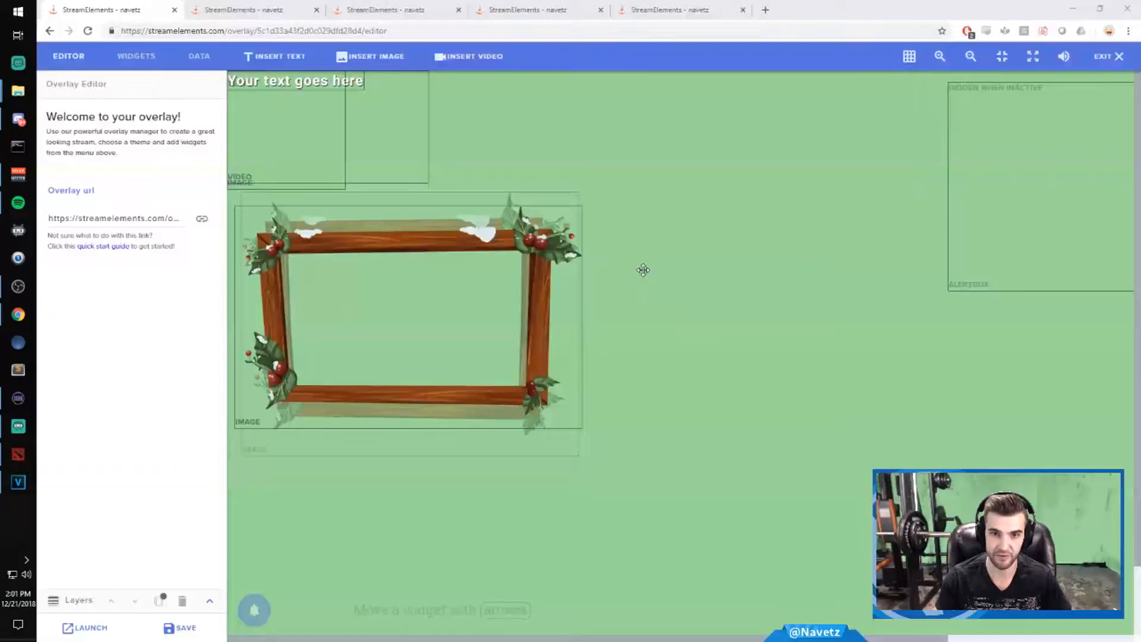
- Emulate a 5k cheer event in the overlay editor and switch to Streamlabs OBS to check the In Game source
mouse_move(255, 457)
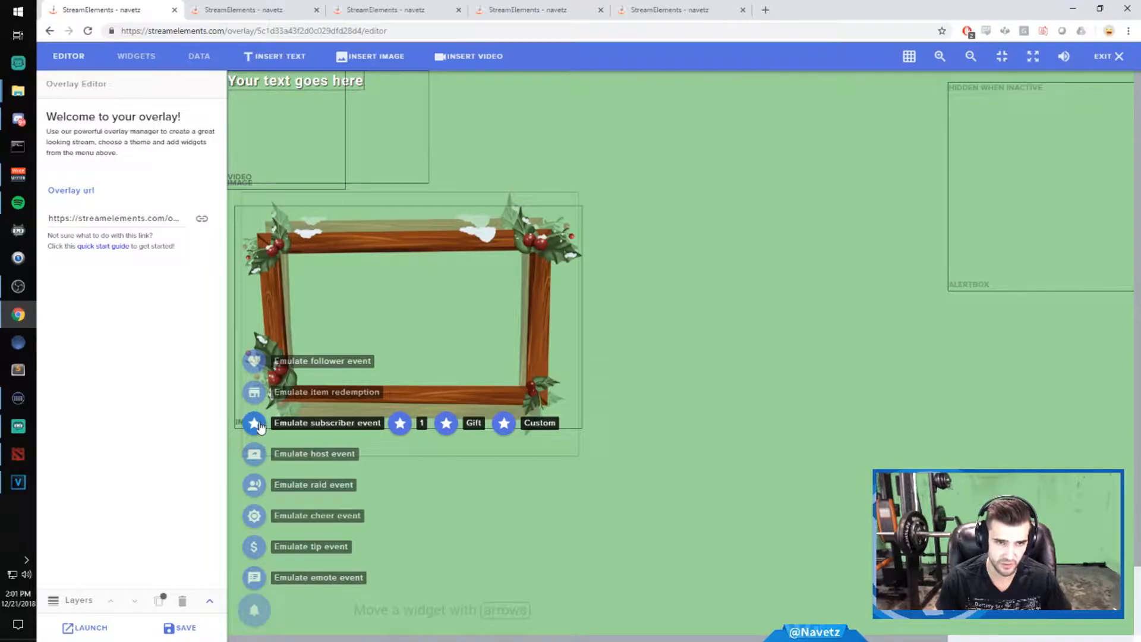
mouse_move(256, 526)
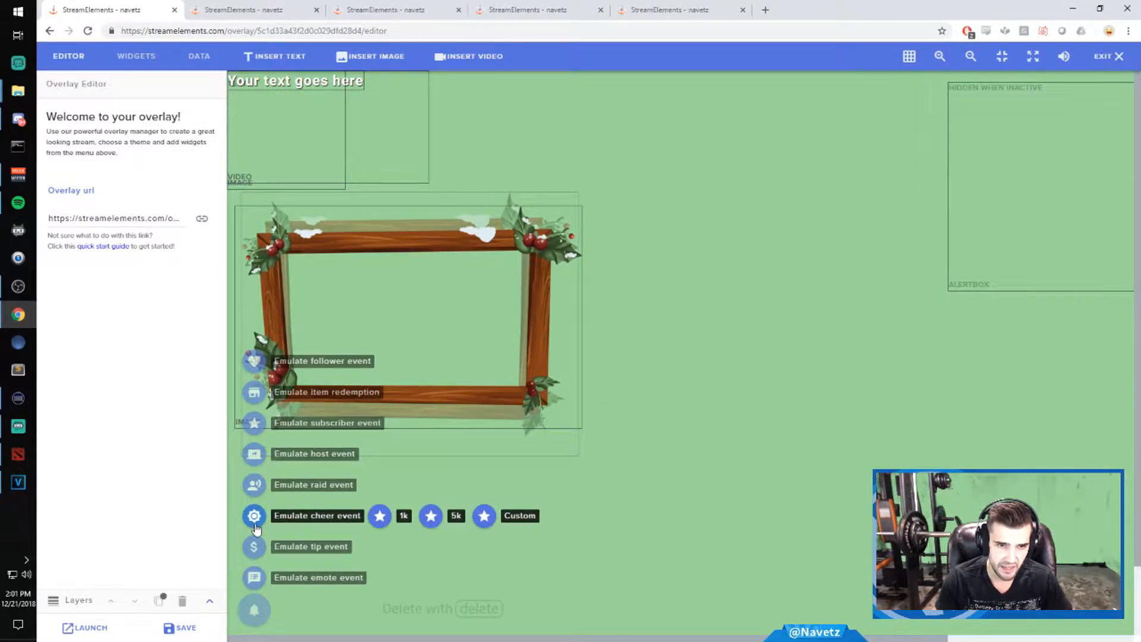
click(431, 516)
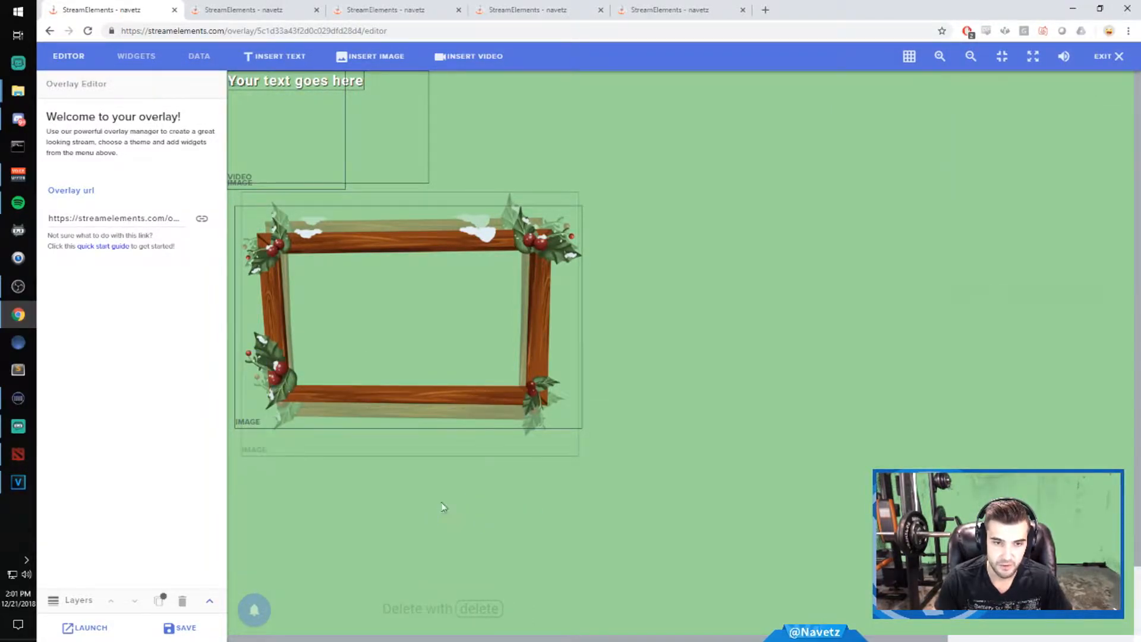
key(alt+Tab)
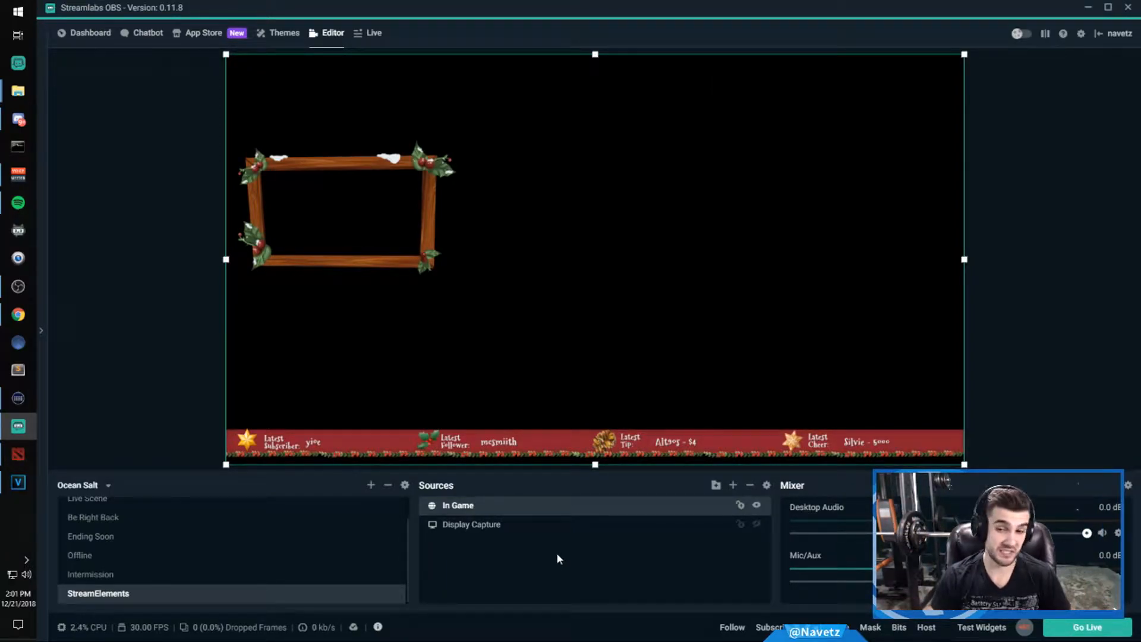
- Return to the StreamElements editor, nudge the 16-9 cam frame, and move the empty video and image widgets toward the canvas centre
key(alt+Tab)
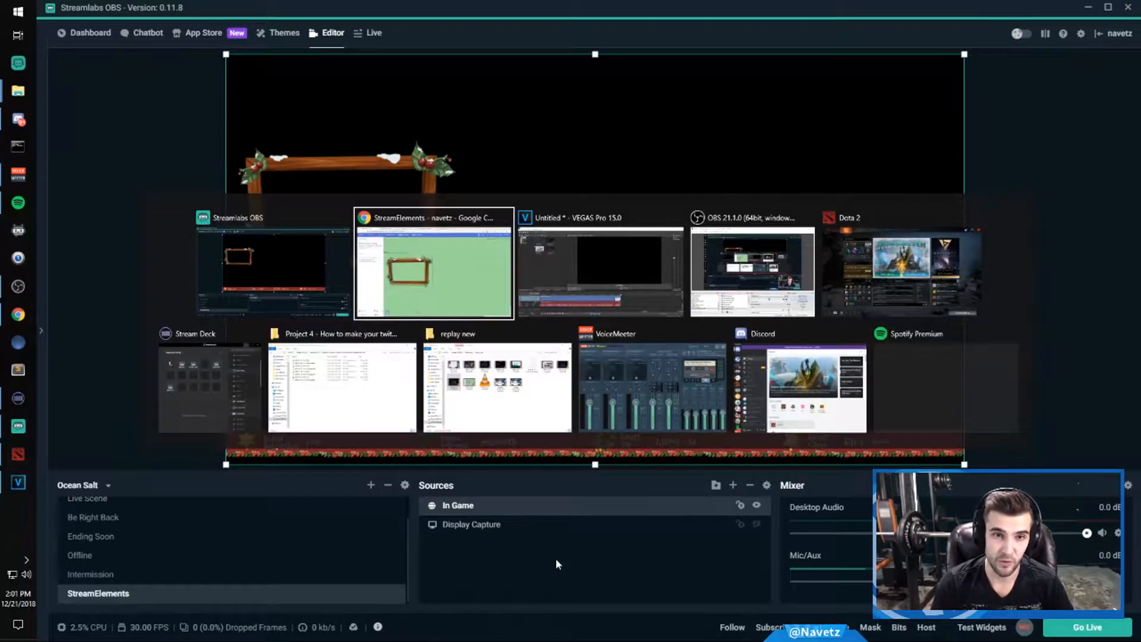
scroll(689, 364, down, 1)
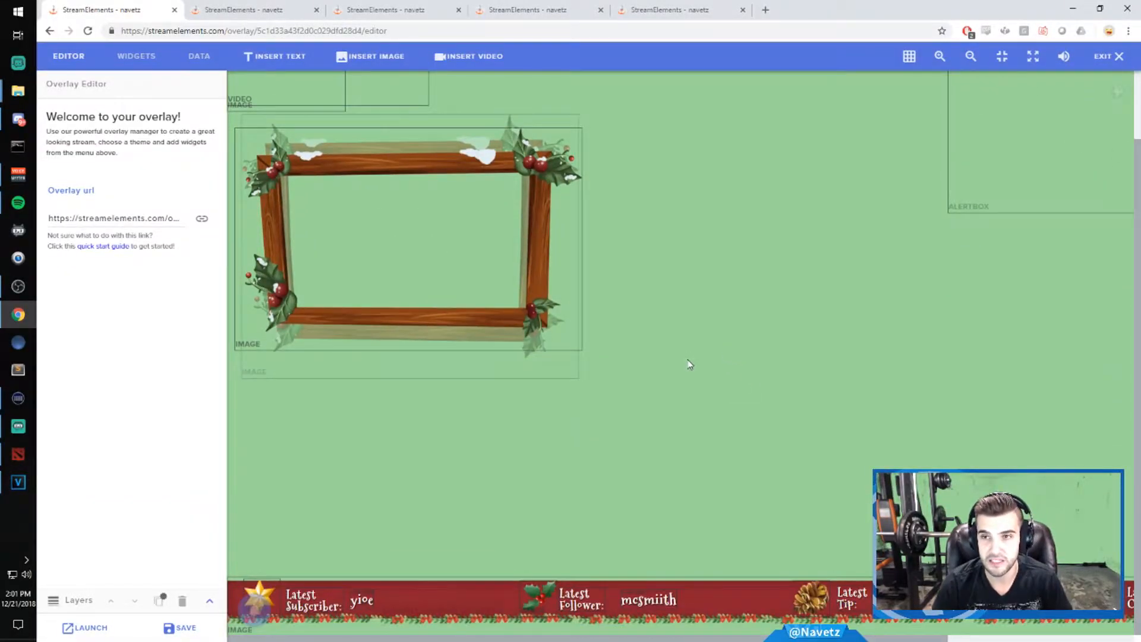
scroll(418, 484, up, 1)
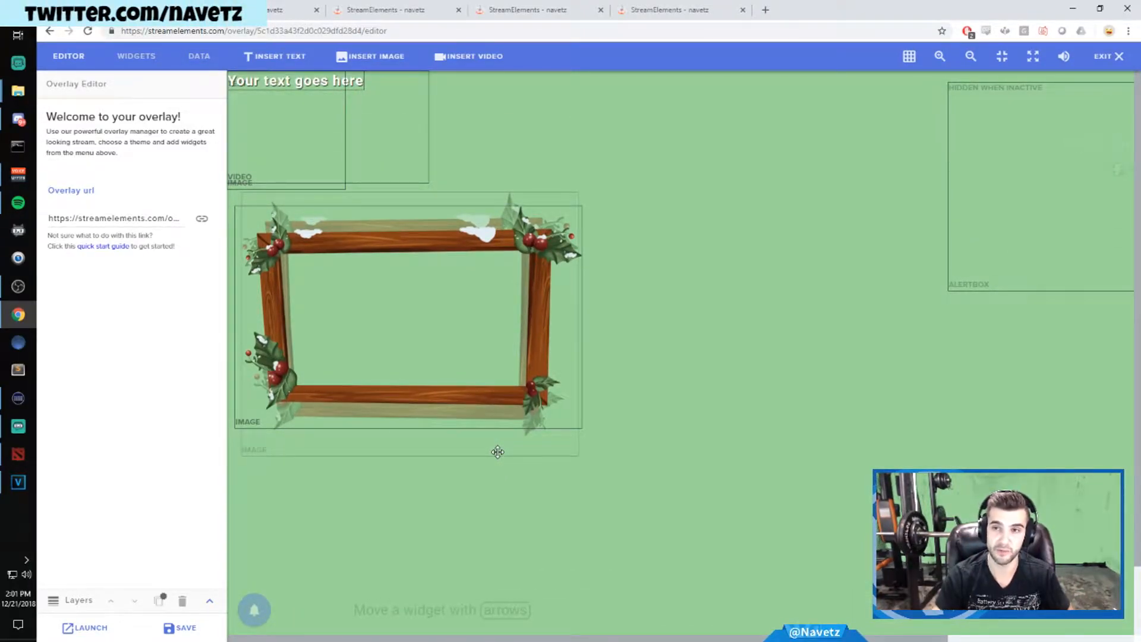
mouse_move(422, 326)
mouse_down()
mouse_move(645, 328)
mouse_move(395, 326)
mouse_move(430, 329)
mouse_move(420, 331)
mouse_up()
drag(379, 98, 839, 229)
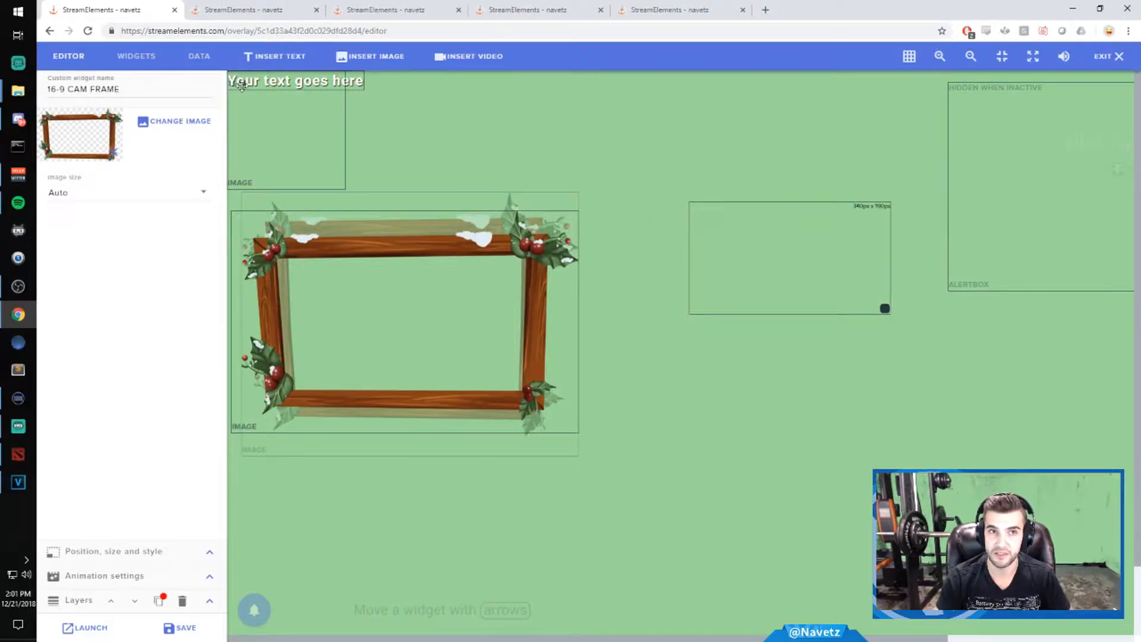
drag(326, 99, 694, 192)
click(802, 247)
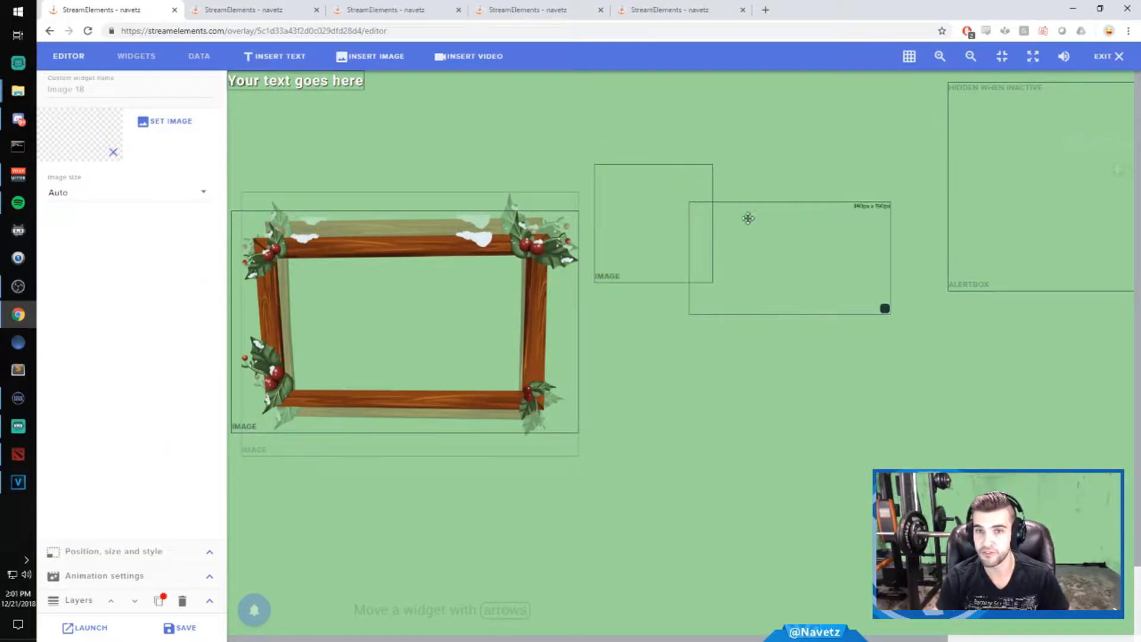
- Look through the overlay widgets on offer, from featured widgets and stream alerts to goals, subscribers and labels
click(122, 57)
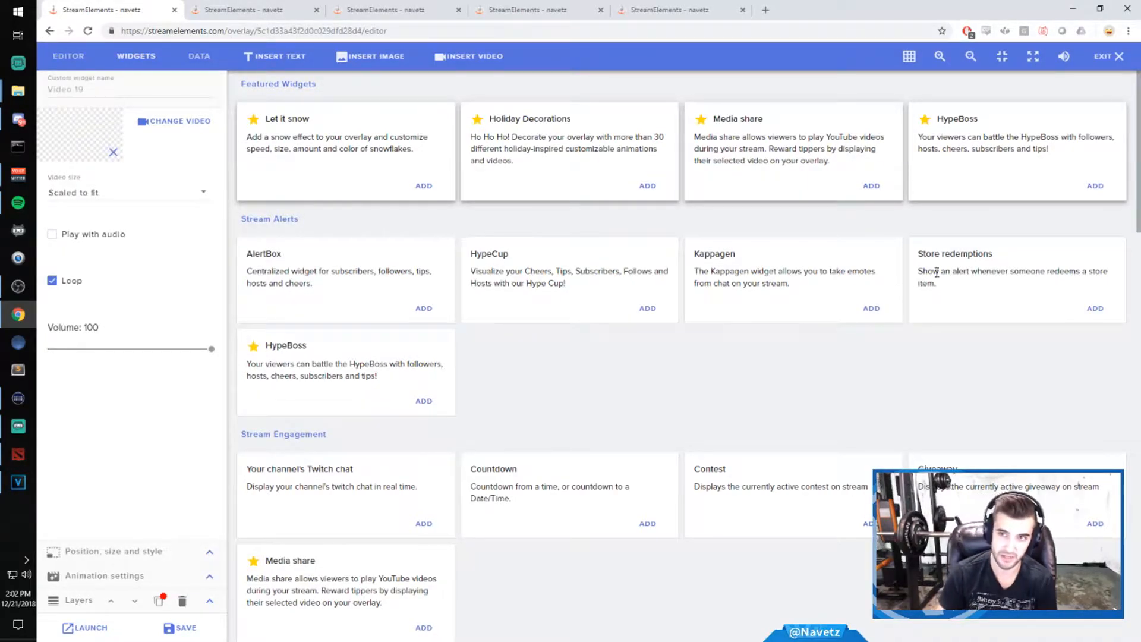
scroll(657, 265, down, 3)
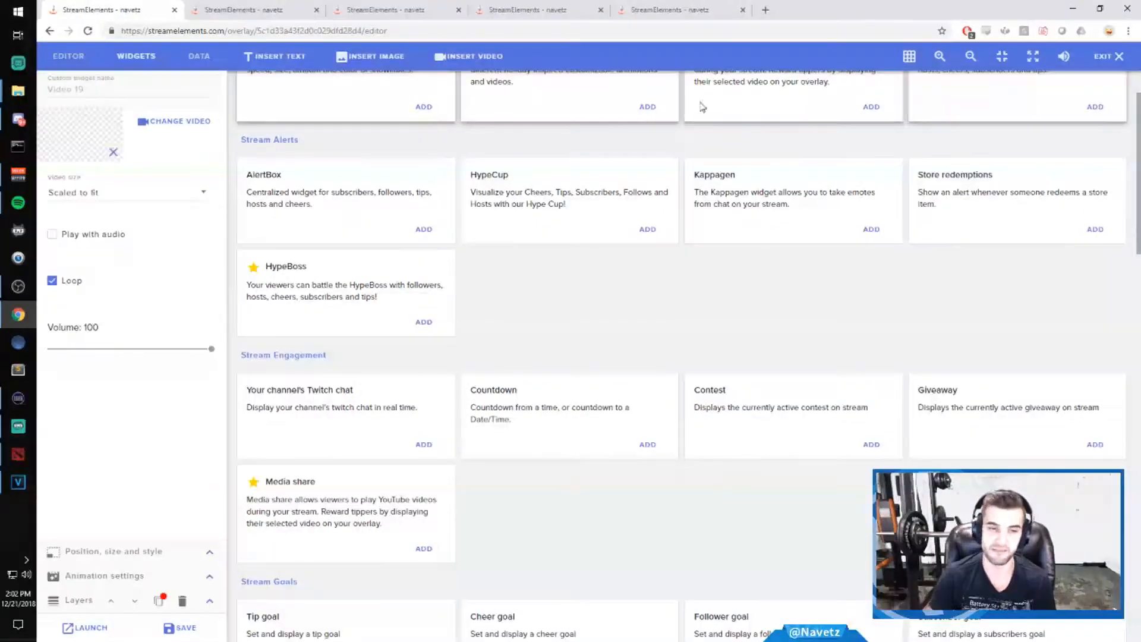
scroll(575, 273, down, 7)
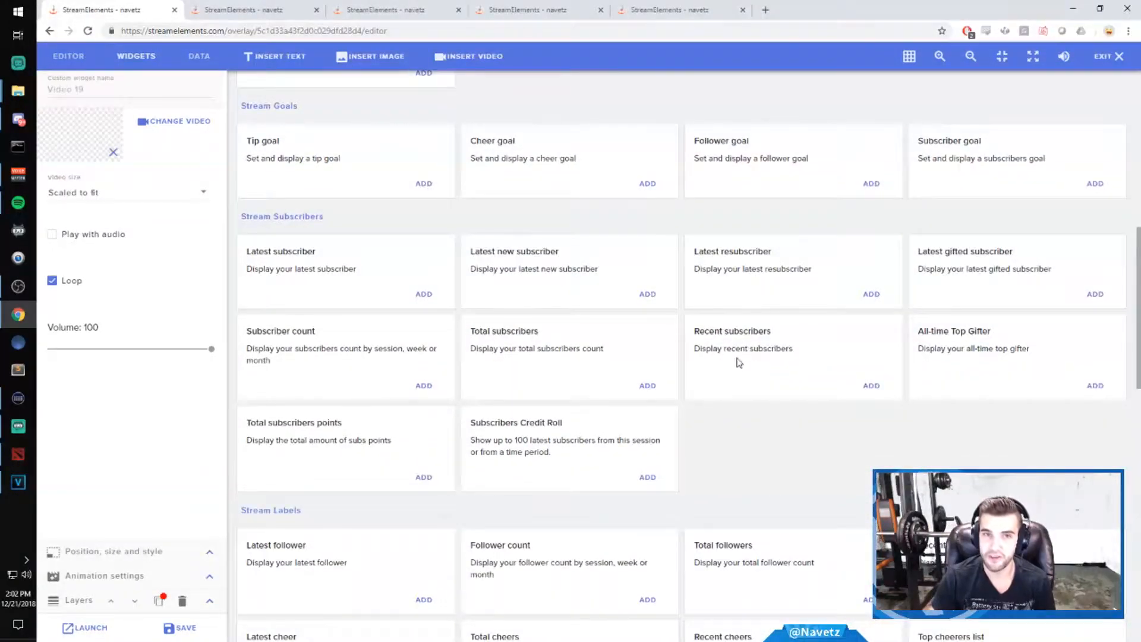
scroll(828, 423, up, 9)
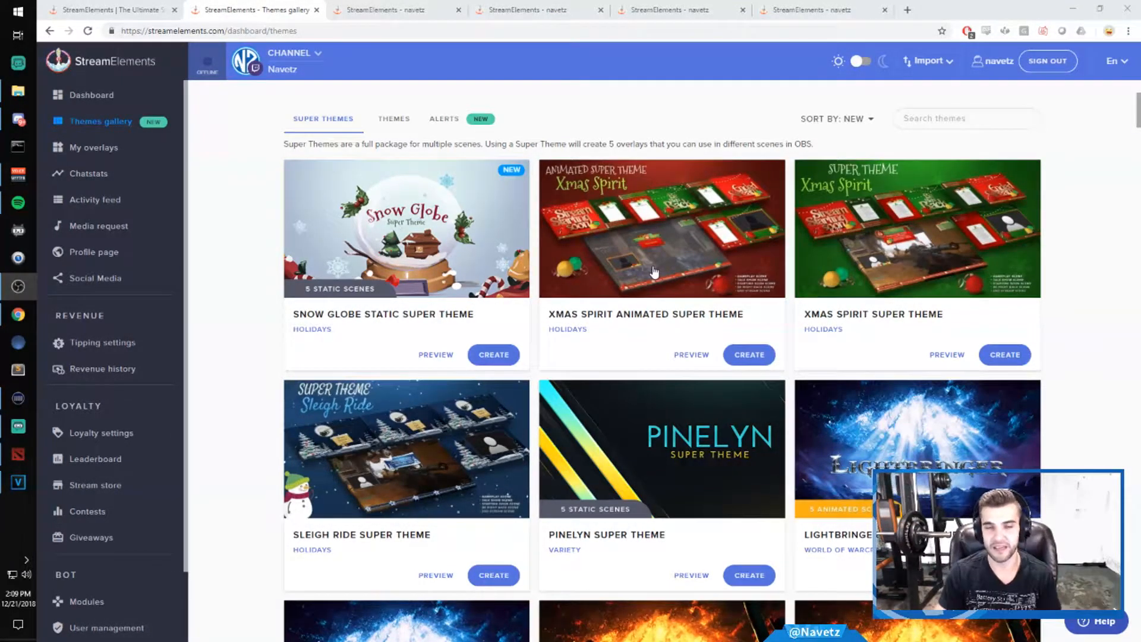
- Browse the single-overlay themes in the StreamElements themes gallery
click(395, 118)
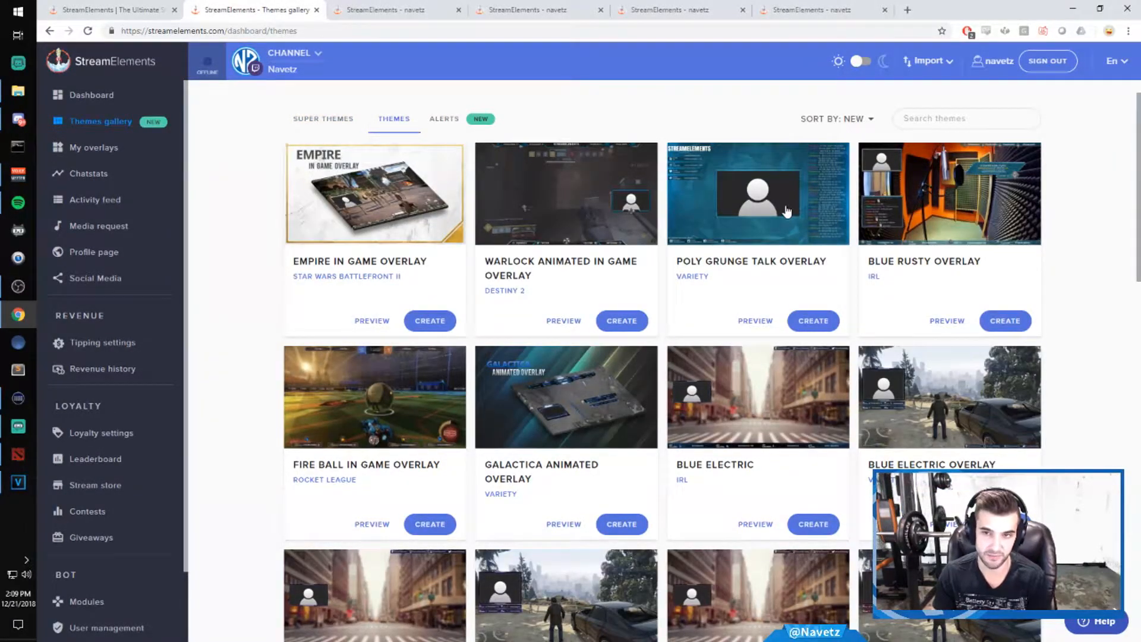
scroll(814, 273, down, 8)
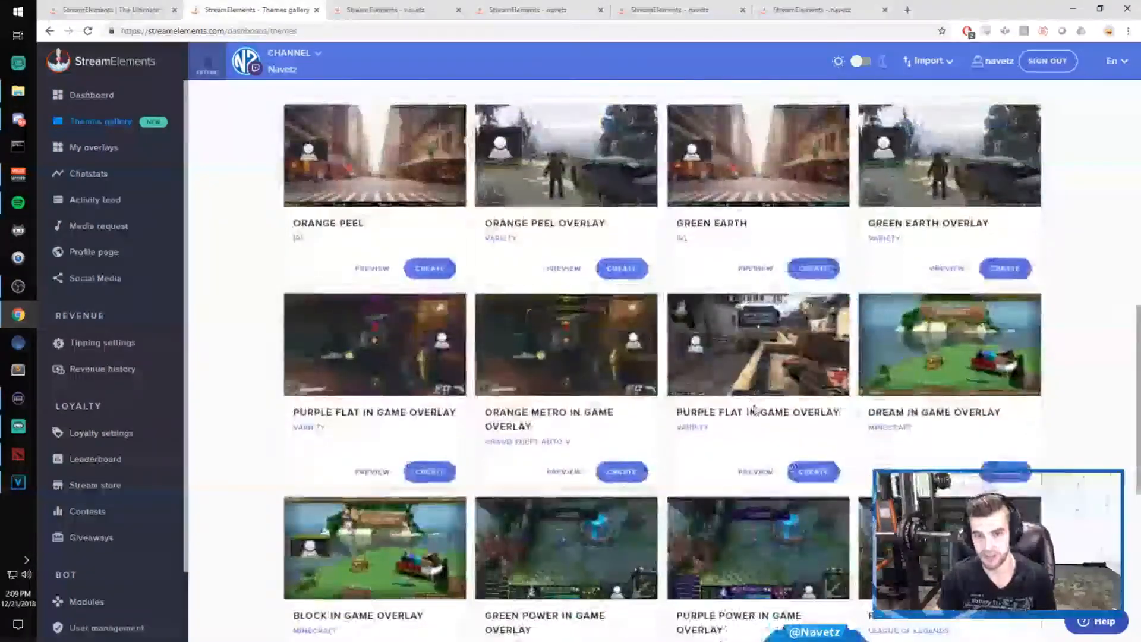
scroll(755, 410, up, 7)
scroll(654, 428, down, 6)
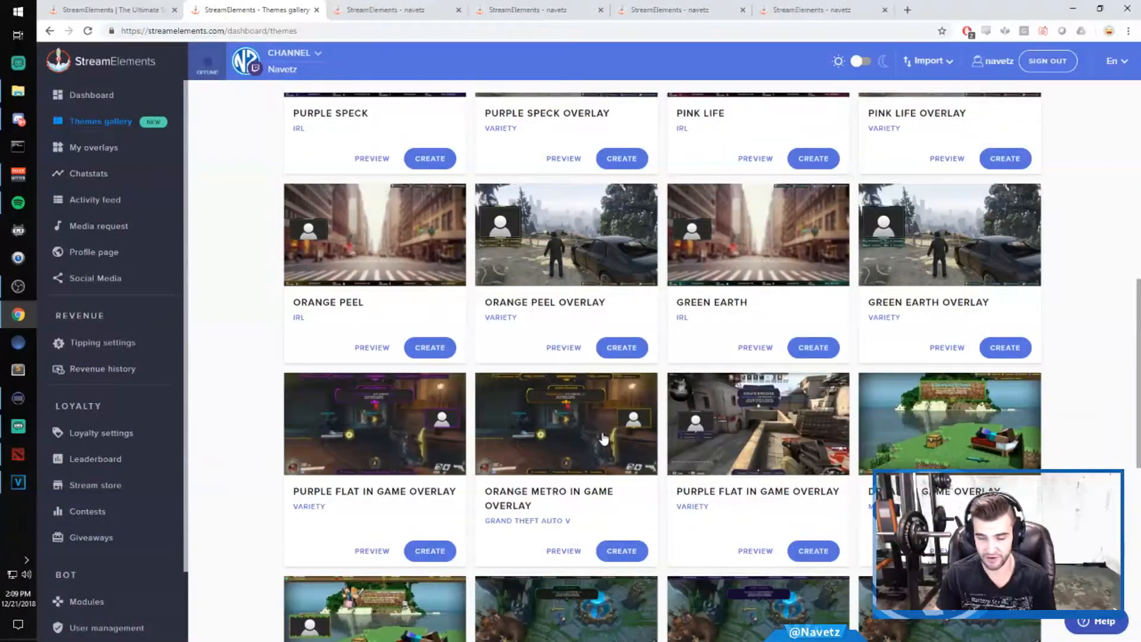
scroll(603, 438, up, 9)
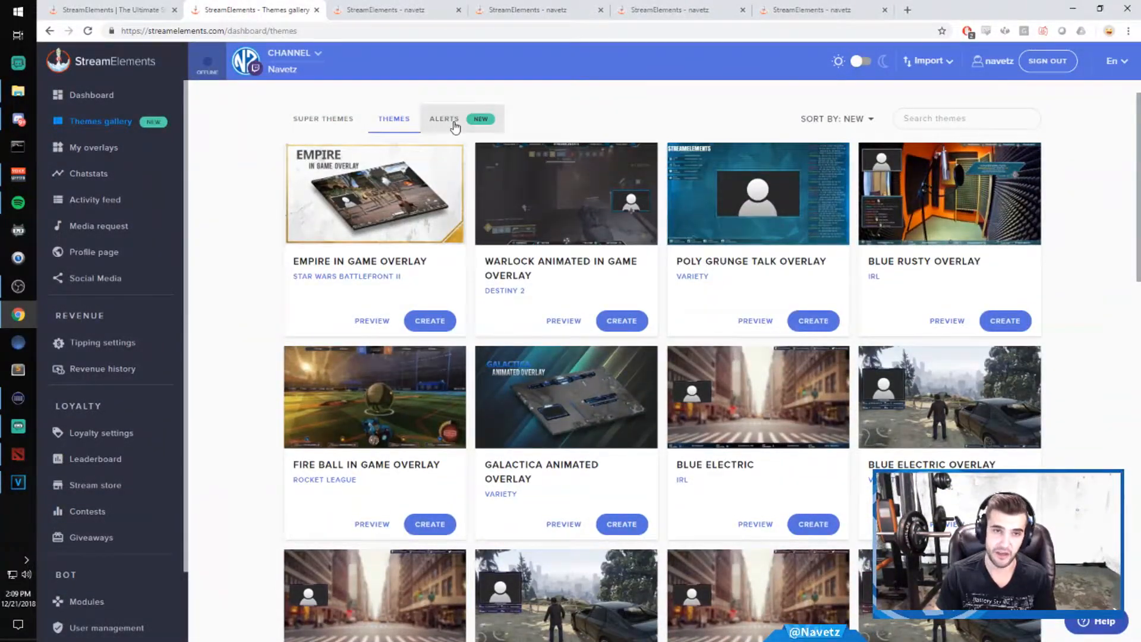
- Browse the alert themes in the gallery, then return to the super themes
click(455, 122)
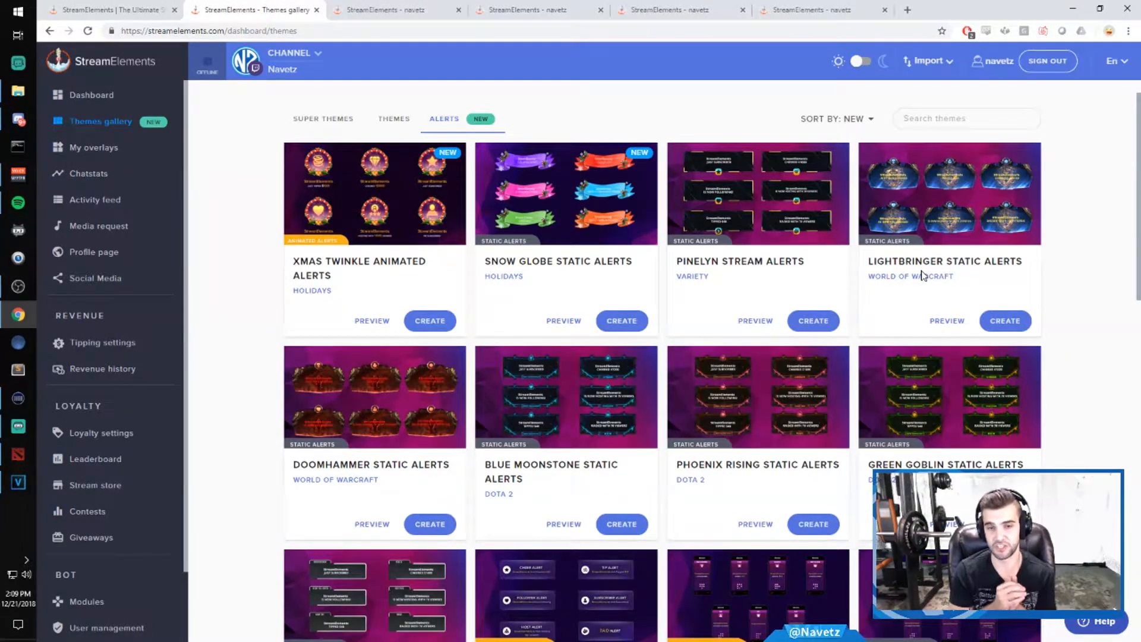
scroll(702, 306, down, 16)
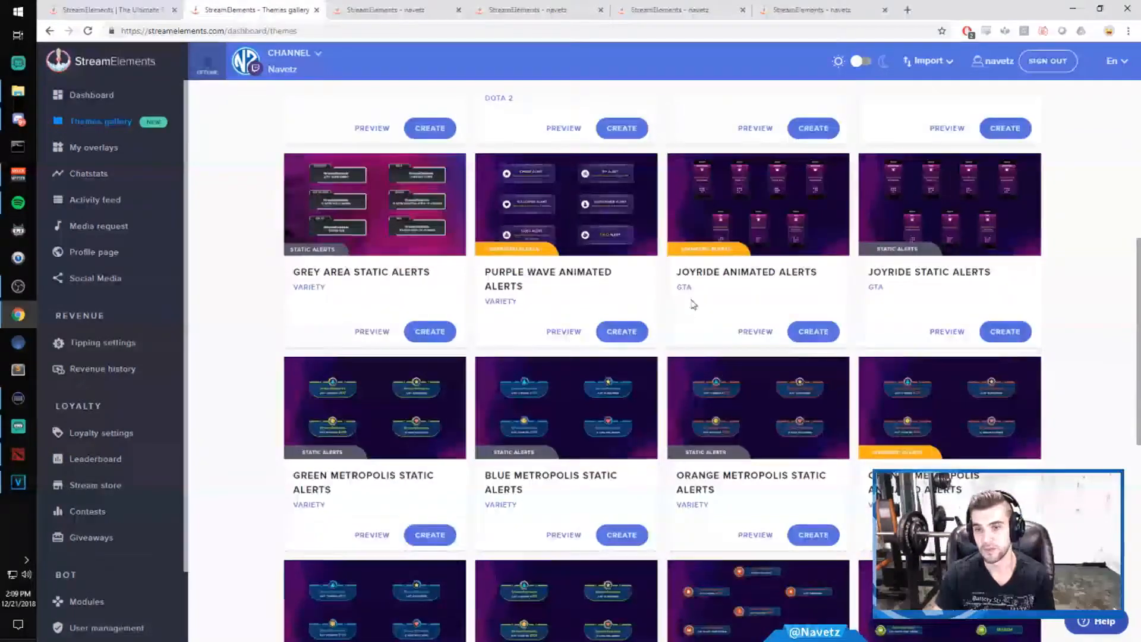
scroll(646, 280, up, 5)
scroll(646, 280, up, 10)
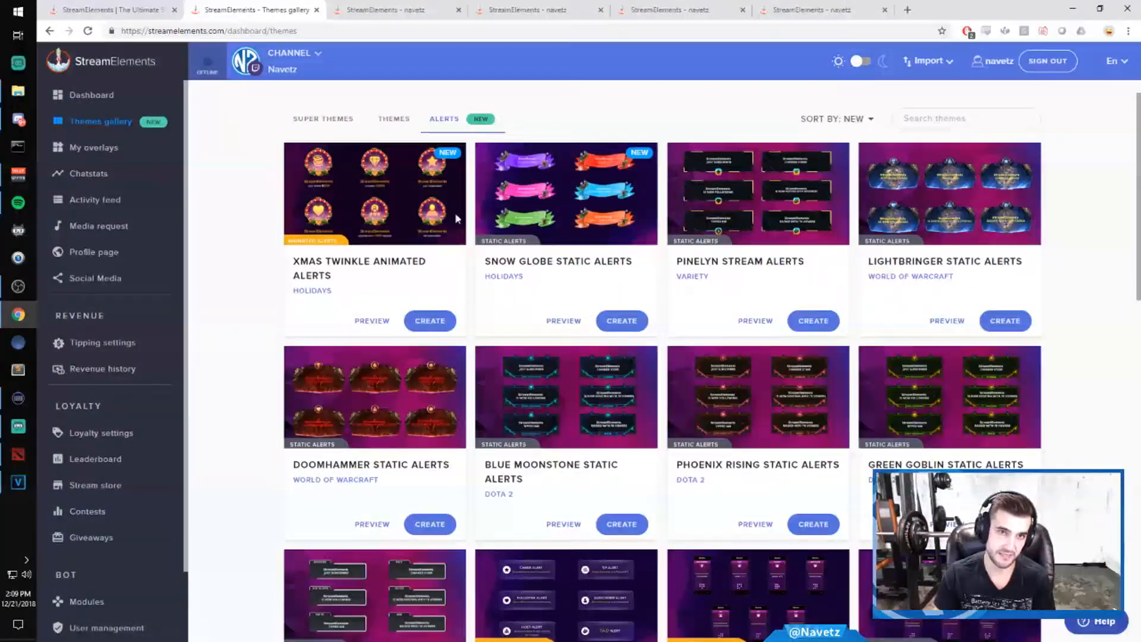
click(305, 121)
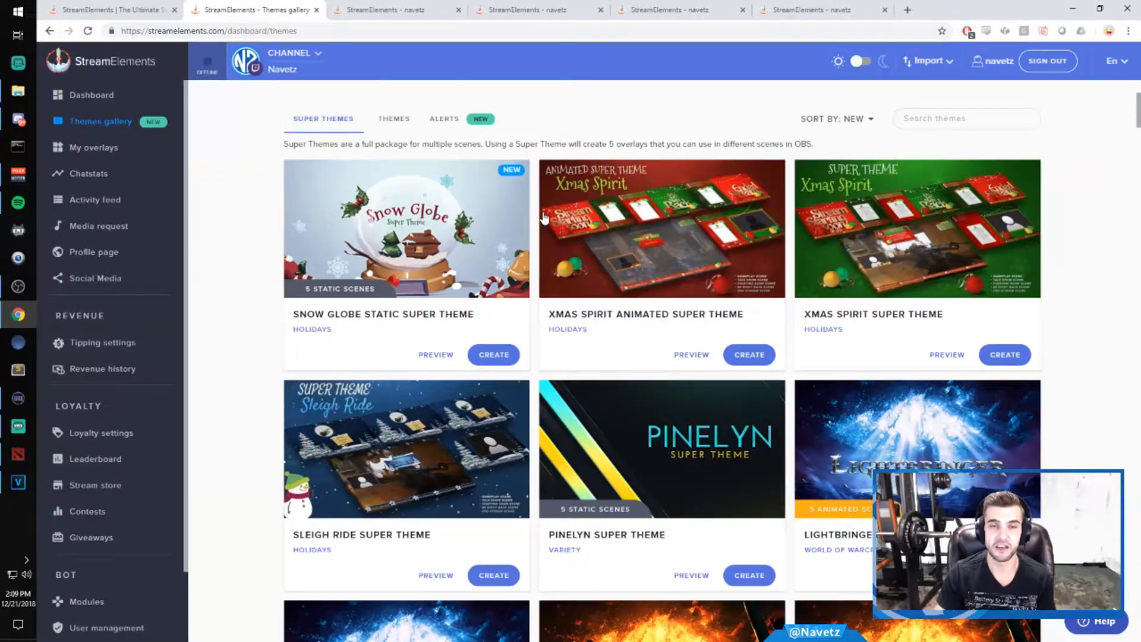
- Switch to Streamlabs OBS and view its widget themes
key(alt+Tab)
click(565, 257)
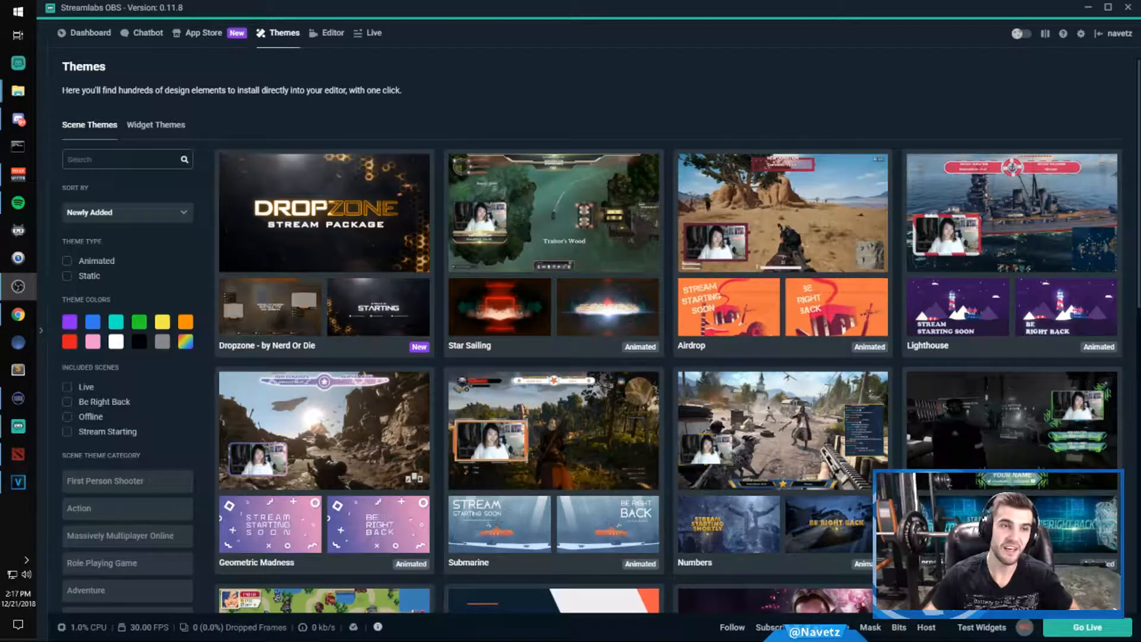
click(152, 132)
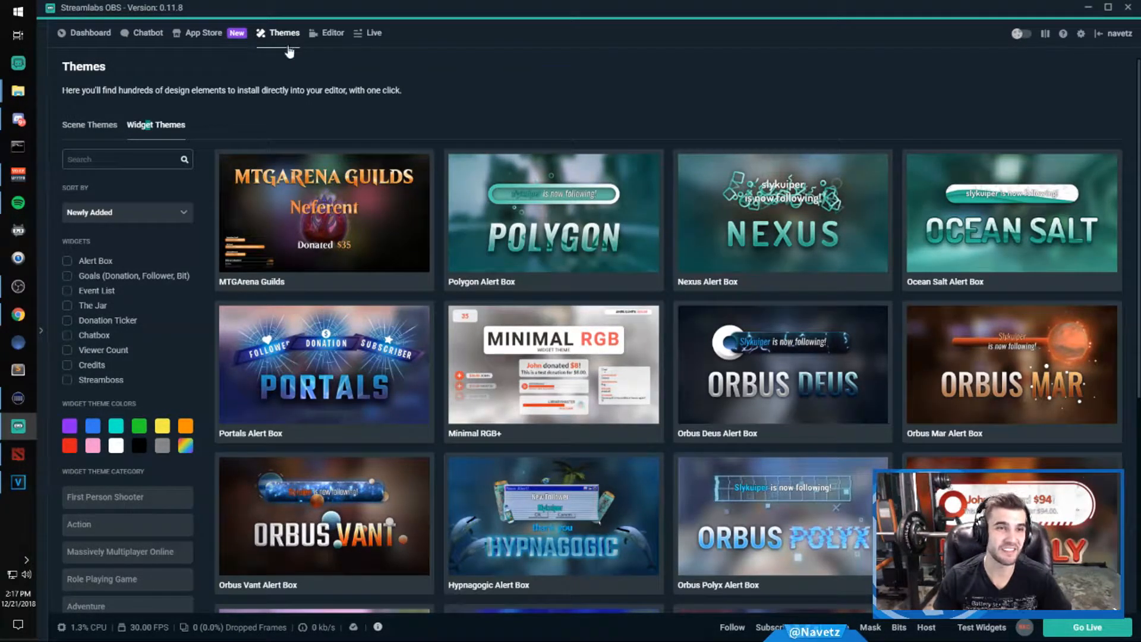
- Open the Advanced Overlay Maker page in the Streamlabs OBS App Store and view its preview images
click(224, 34)
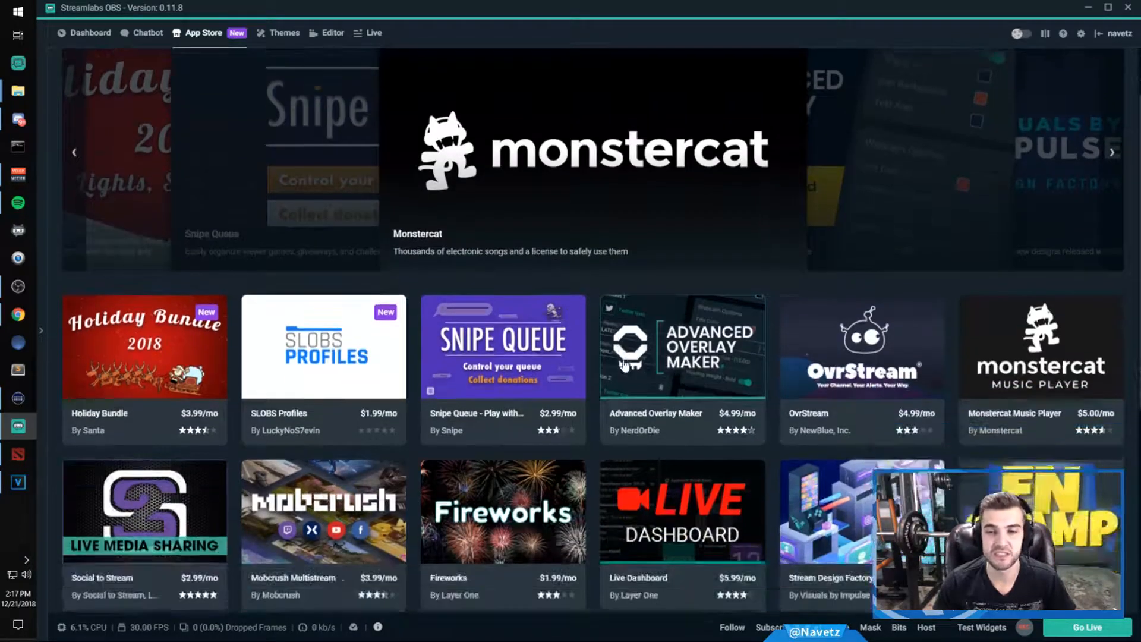
scroll(624, 364, down, 1)
click(624, 364)
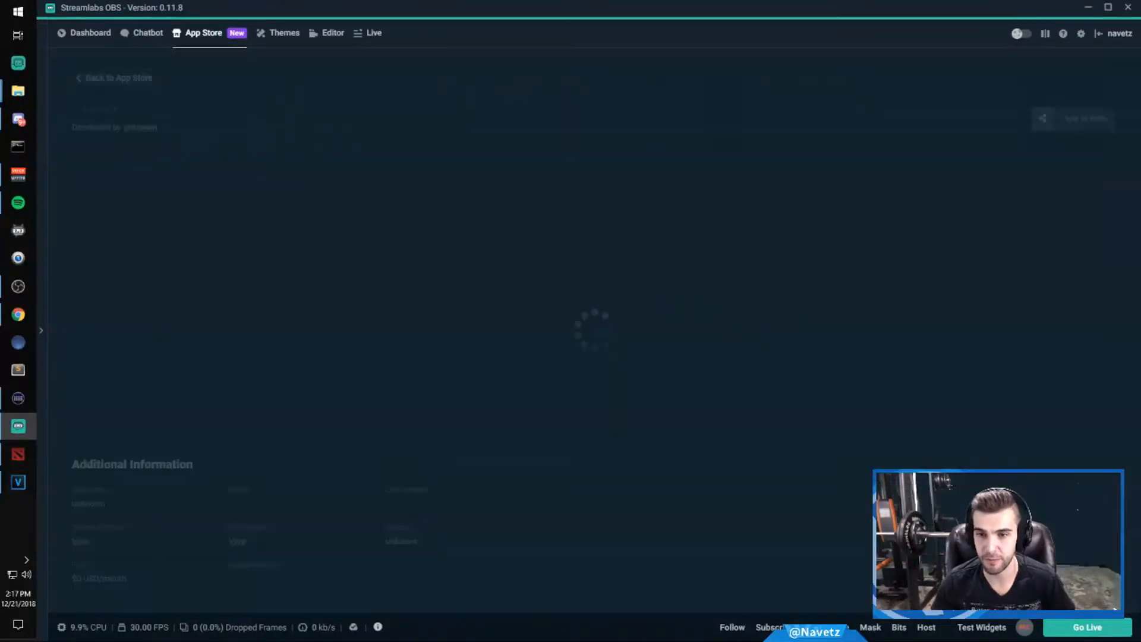
click(583, 296)
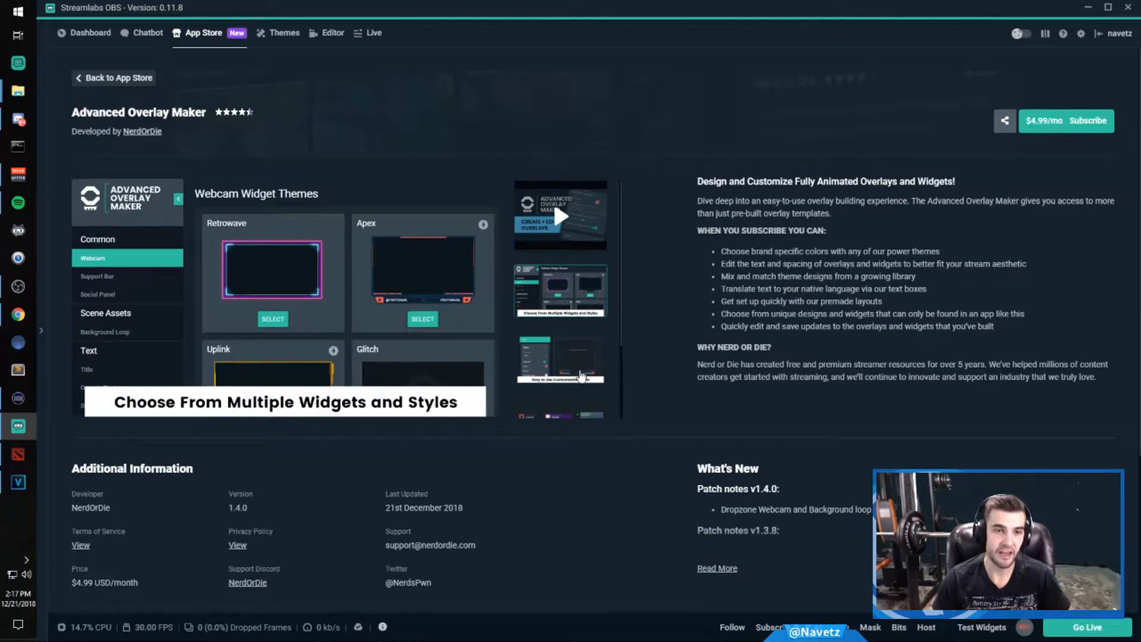
click(561, 360)
click(568, 304)
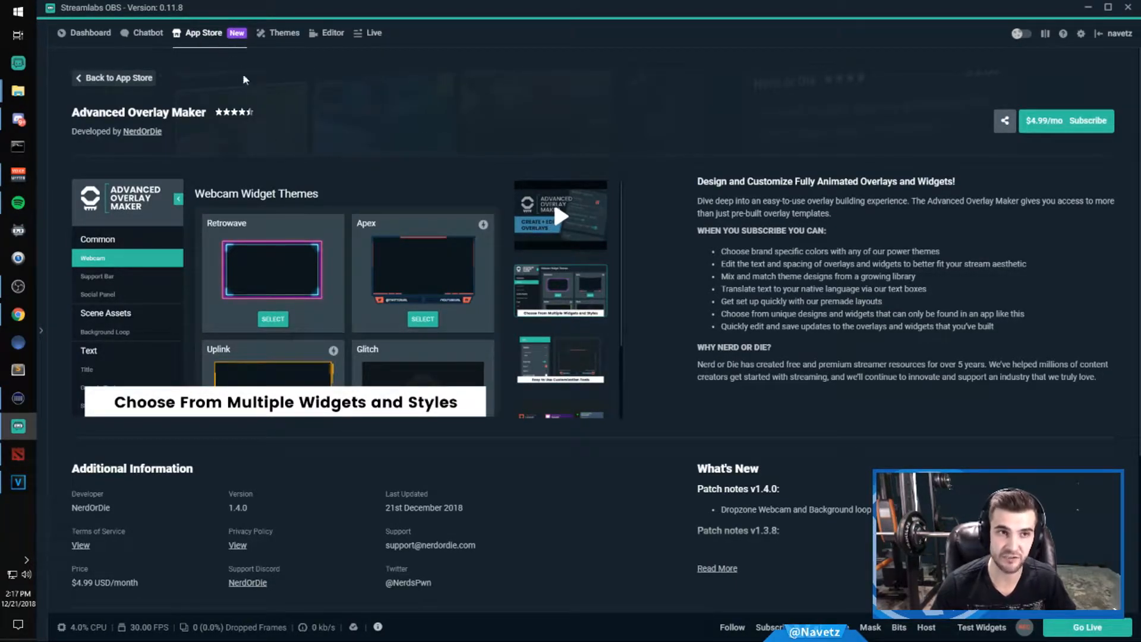
- Return to the App Store overview and look through the remaining apps
click(128, 78)
scroll(458, 178, down, 5)
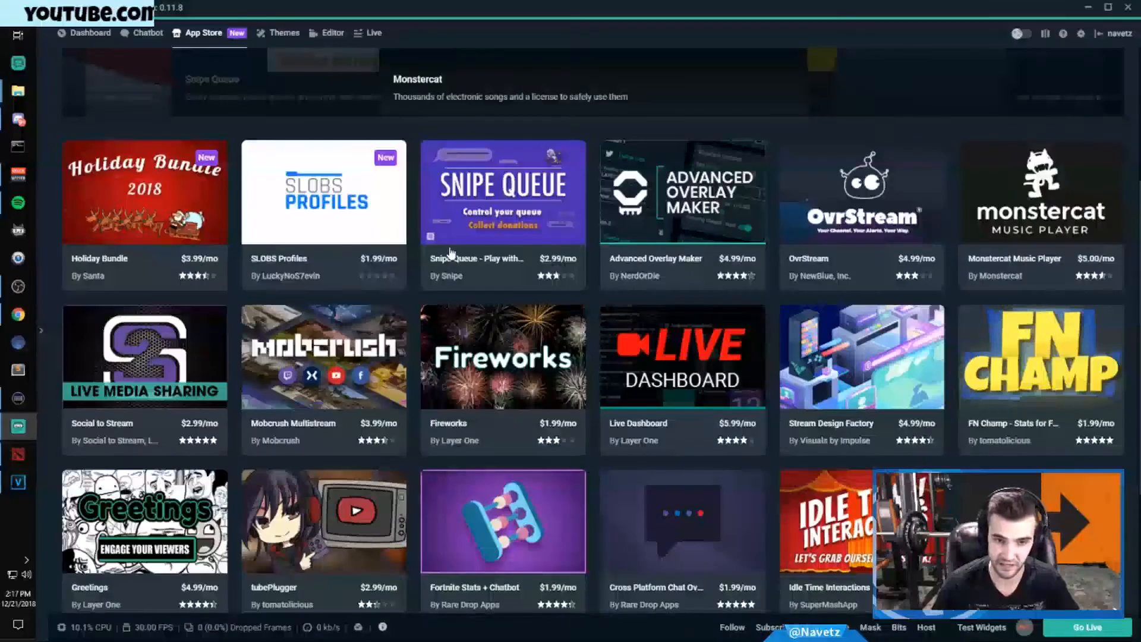
scroll(451, 256, down, 3)
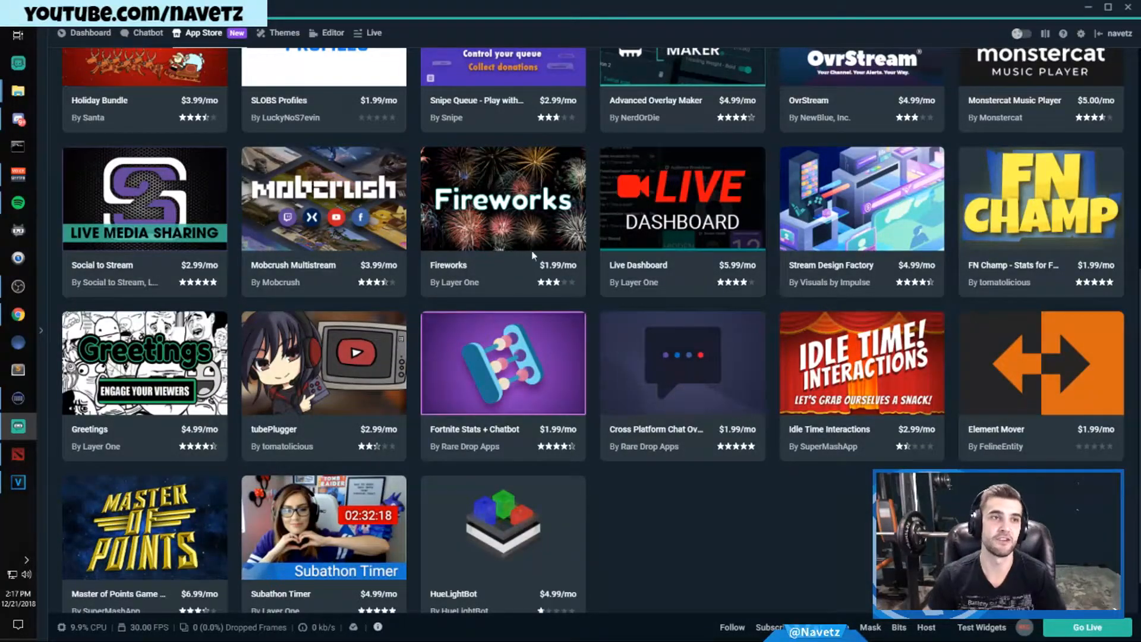